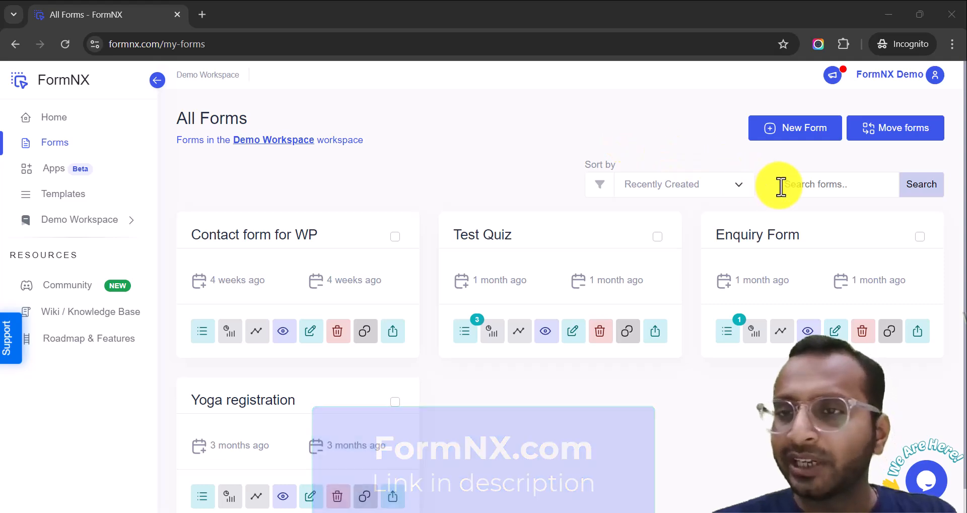
Create a blank form from scratch named 'Donation Form', with 'Donation Form' also as its description
click(809, 131)
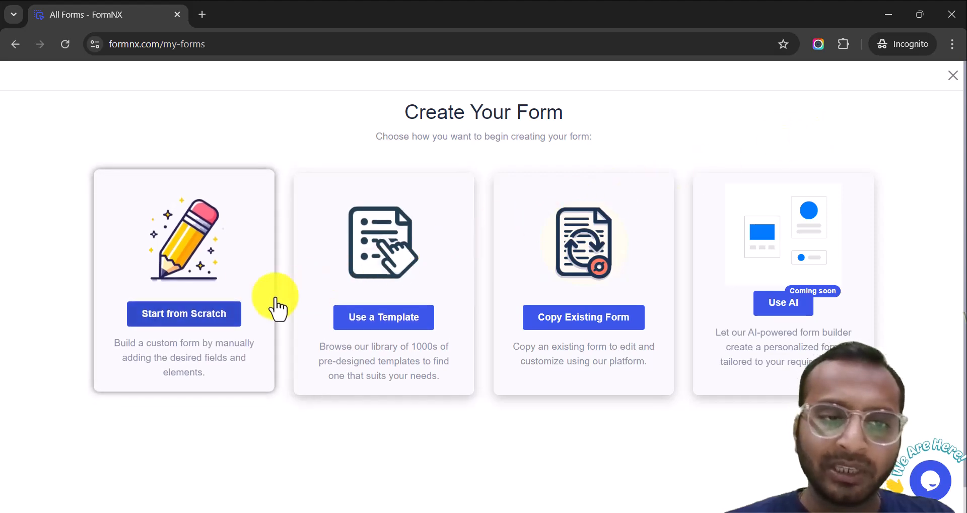
click(219, 322)
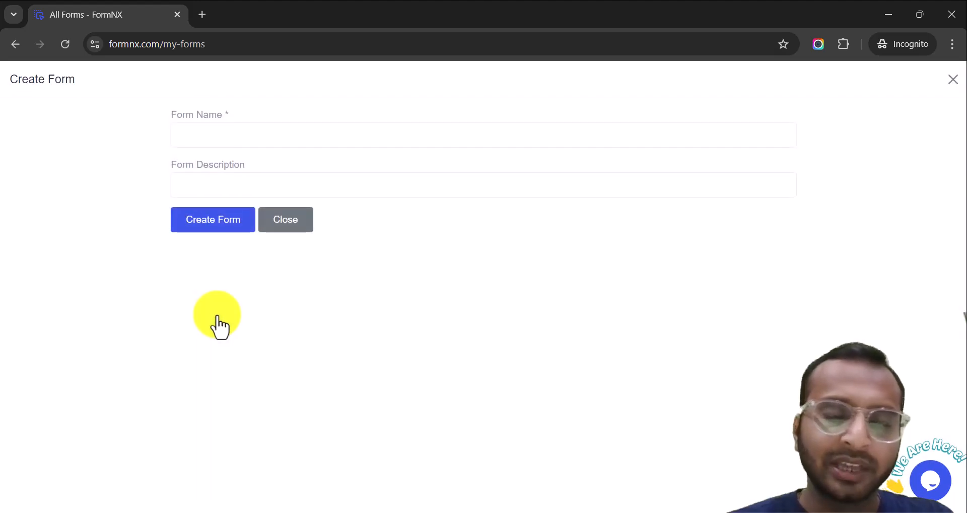
click(273, 131)
text(Donato)
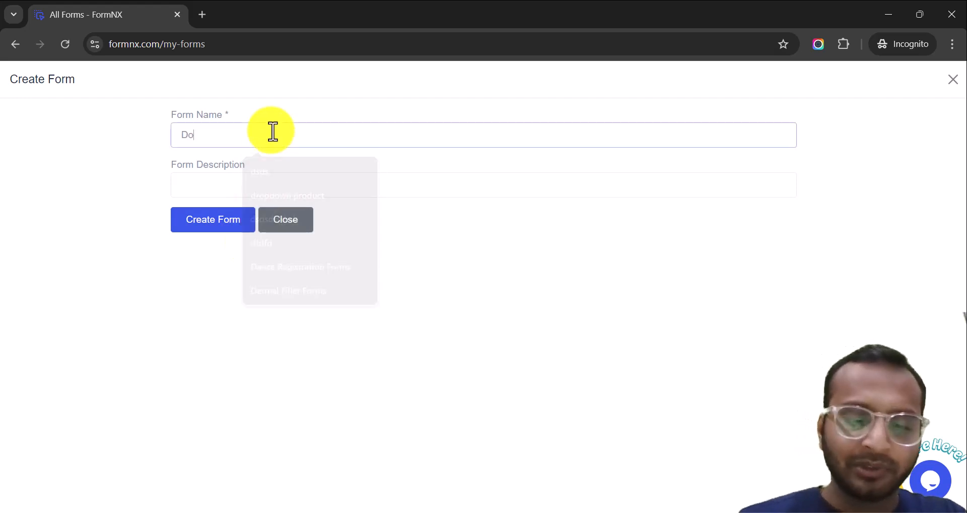
key(BackSpace)
text(ion Form)
key(ctrl+a)
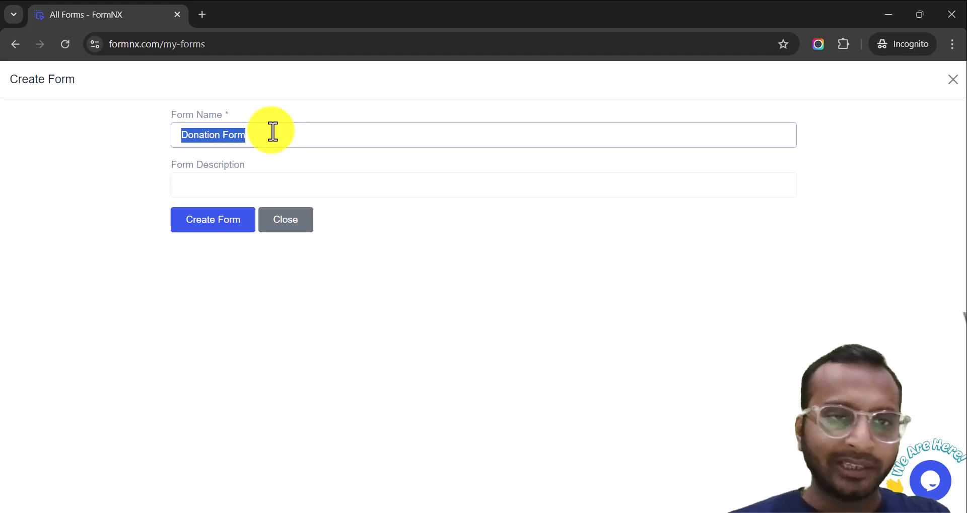
key(ctrl+c)
key(Tab)
key(ctrl+v)
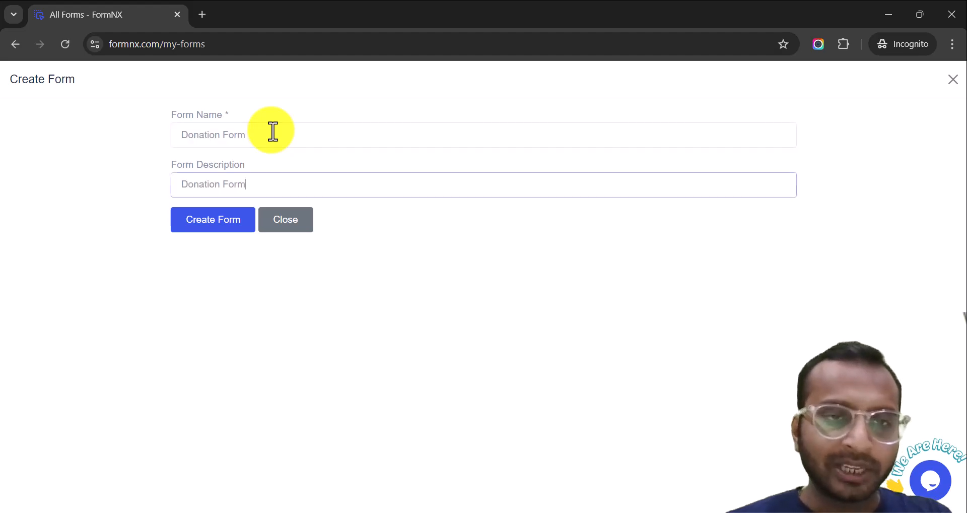
click(226, 222)
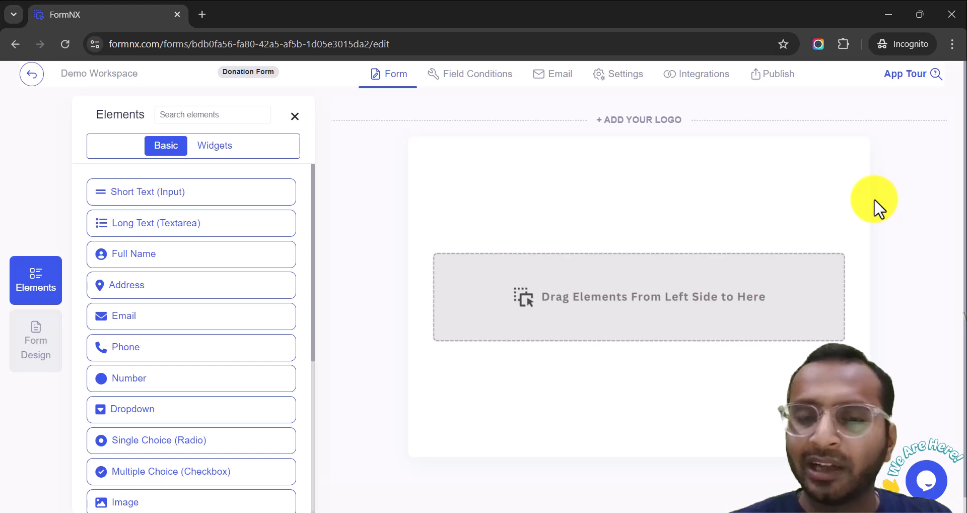
Open the logo and header settings and browse the media library, leaving the form without a logo
click(647, 125)
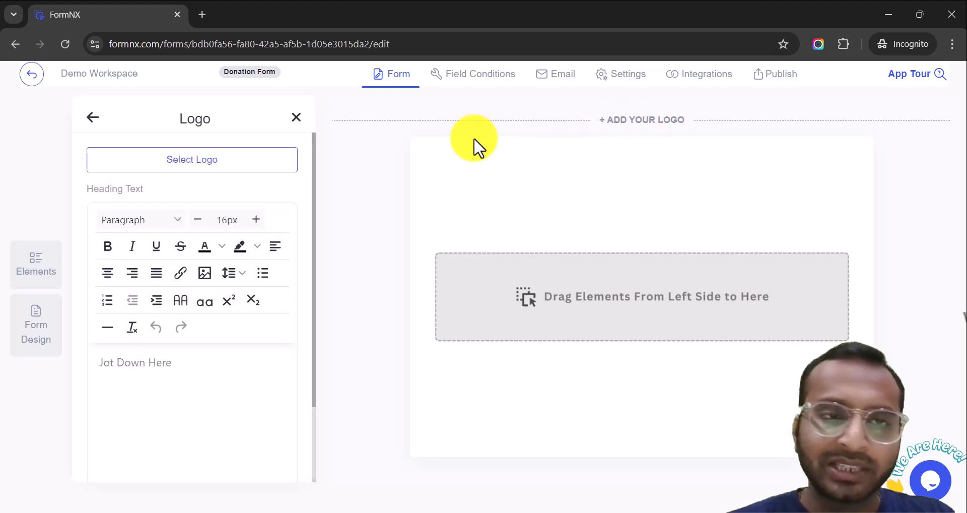
click(258, 160)
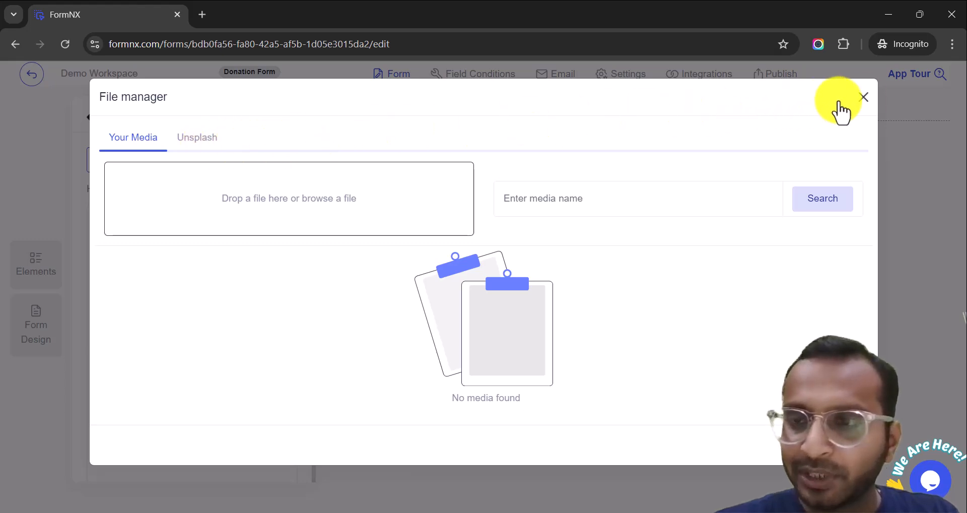
click(863, 97)
Paste 'Support Our Cause' from the notes into the header text editor
click(181, 364)
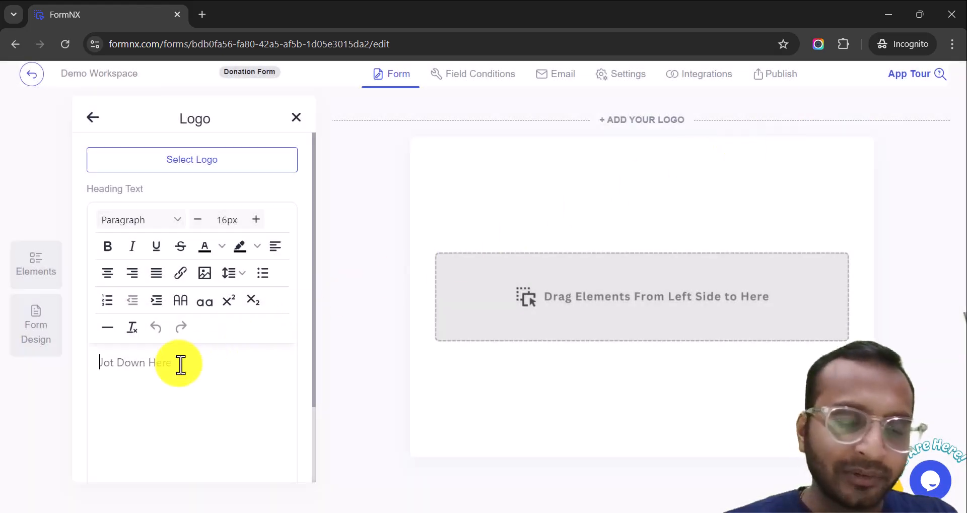
click(541, 511)
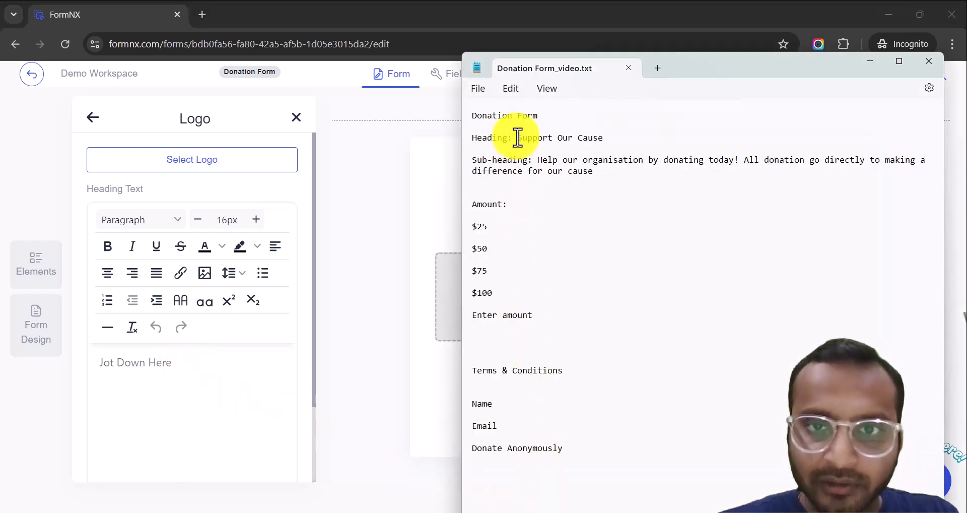
drag(519, 137, 648, 142)
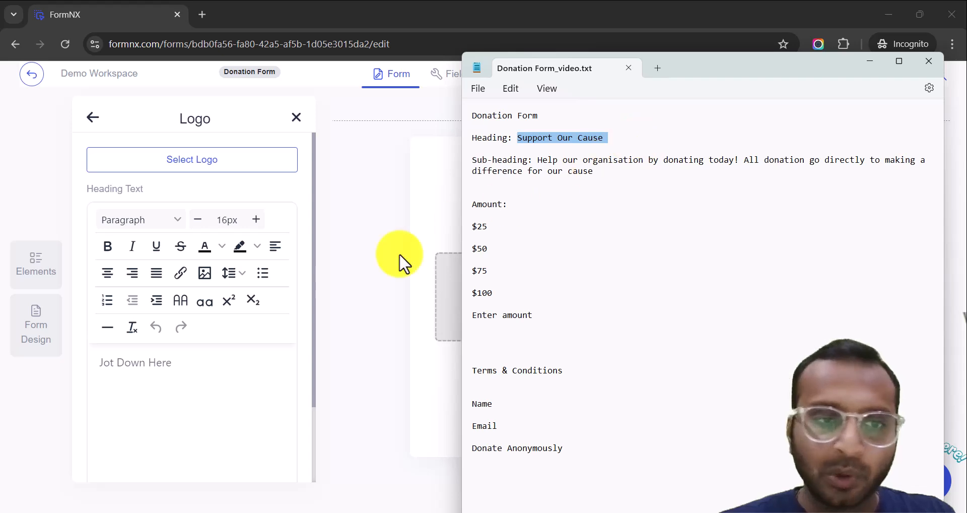
click(173, 366)
key(ctrl+v)
key(ctrl+a)
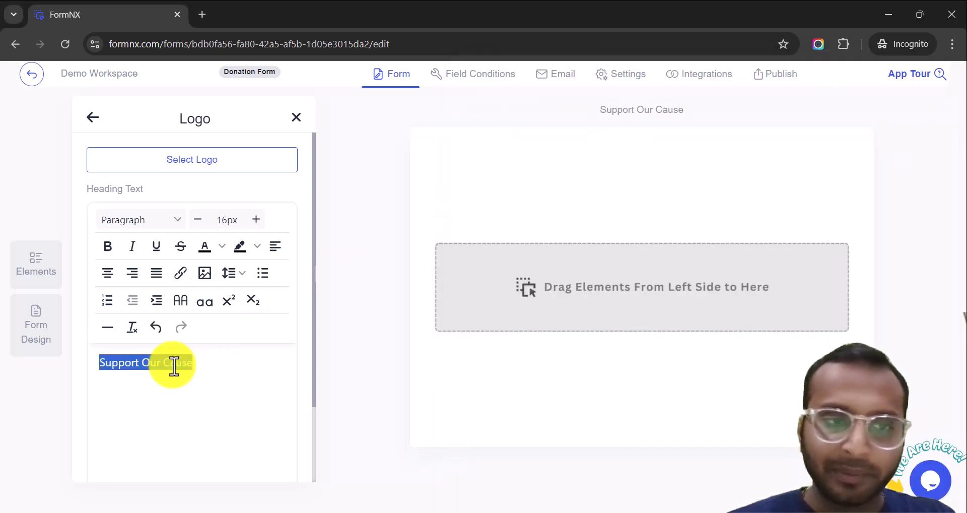
Make 'Support Our Cause' a Heading 1 and paste the donation sub-heading from the notes below it
click(168, 224)
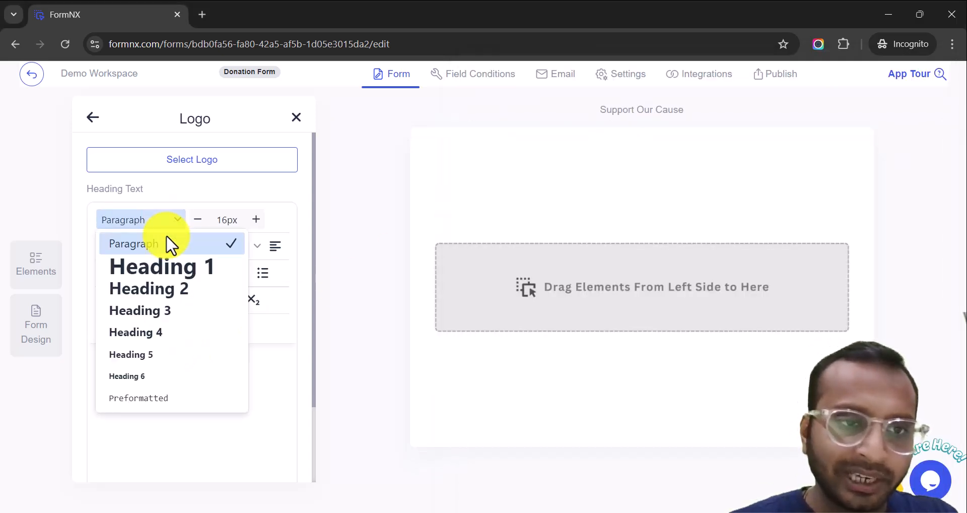
click(164, 264)
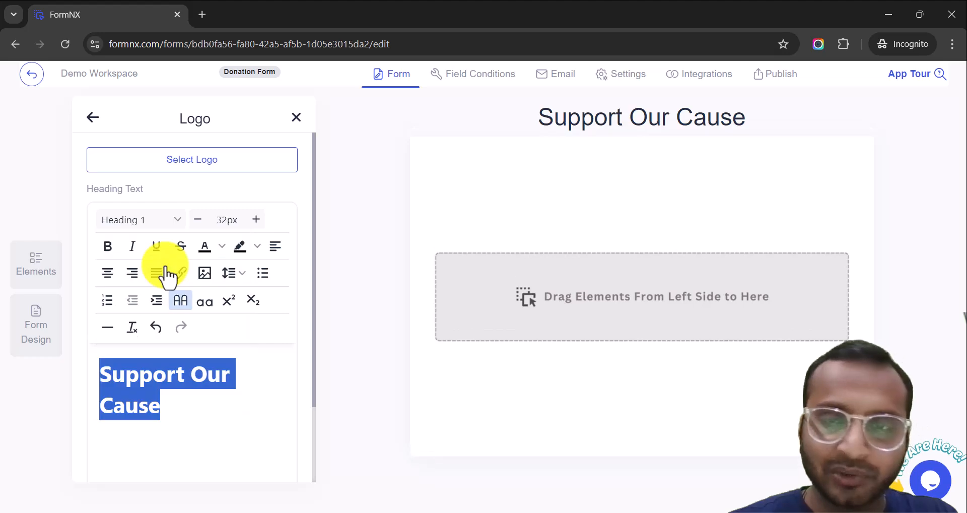
click(209, 409)
key(Return)
key(alt+Tab)
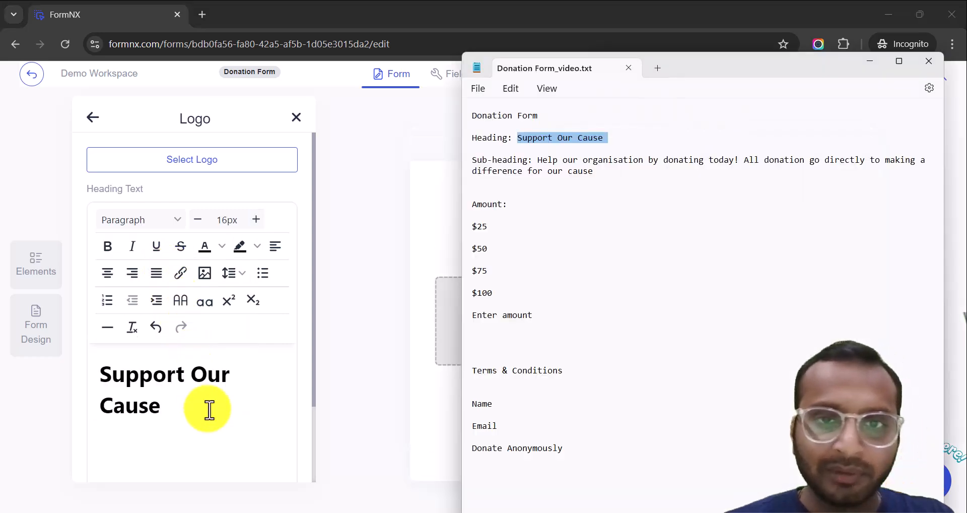
drag(538, 159, 604, 174)
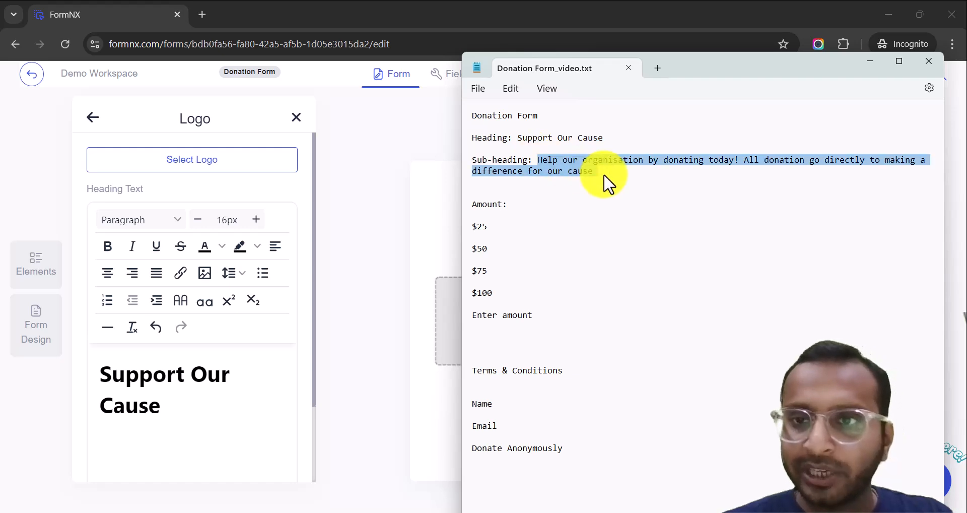
key(alt+Tab)
key(ctrl+v)
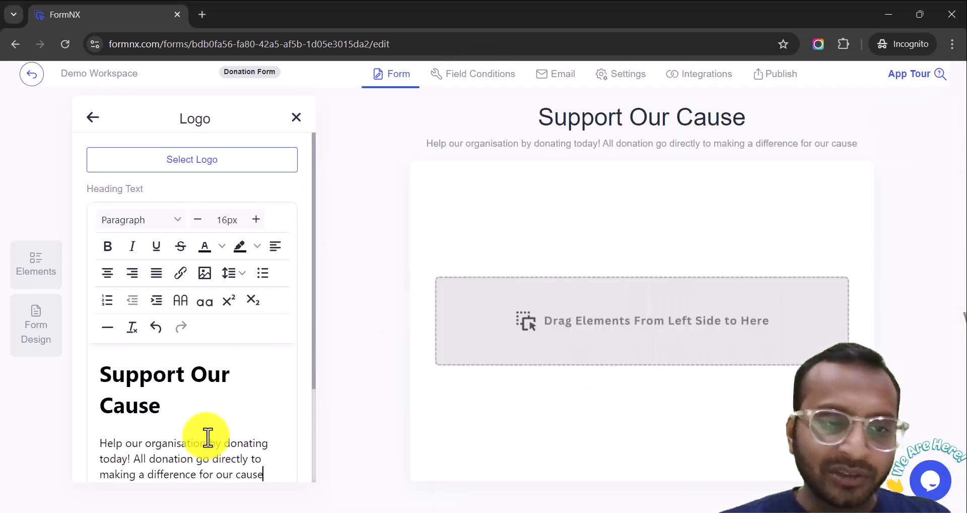
Enlarge the sub-heading to 19px and break it onto two lines after 'today!'
triple_click(204, 438)
scroll(227, 406, down, 1)
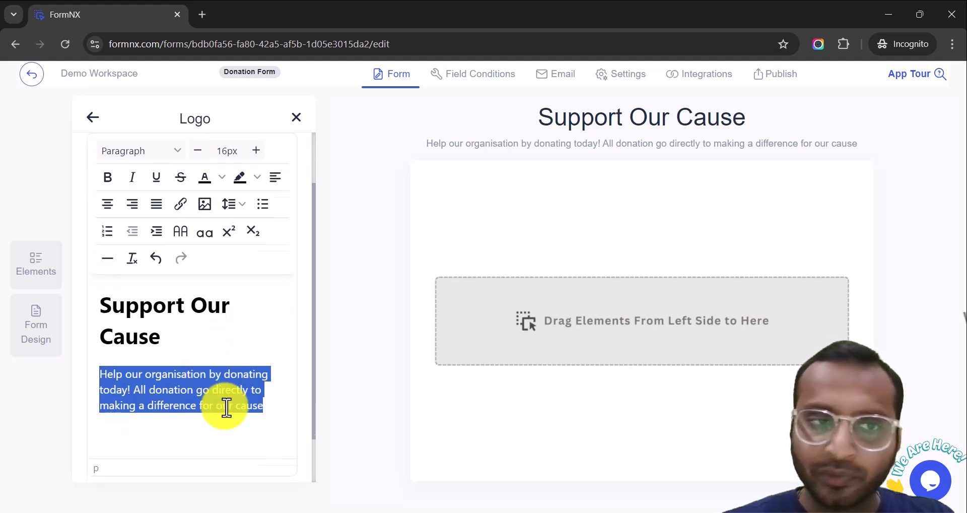
click(256, 149)
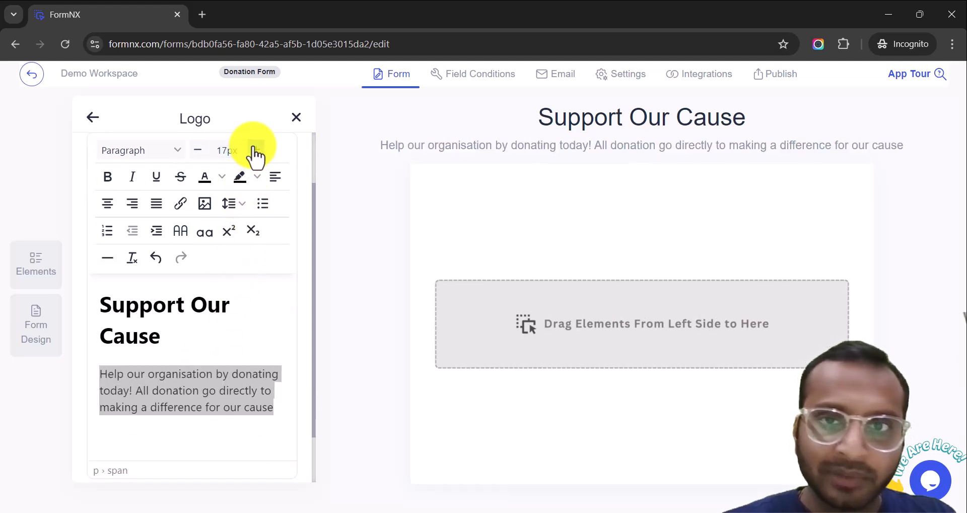
click(255, 150)
click(256, 150)
click(222, 381)
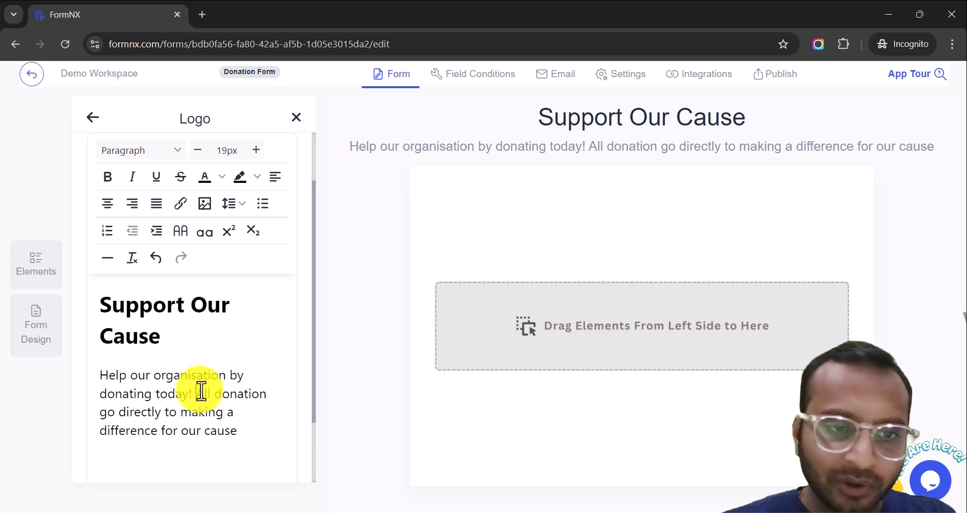
click(201, 390)
key(Return)
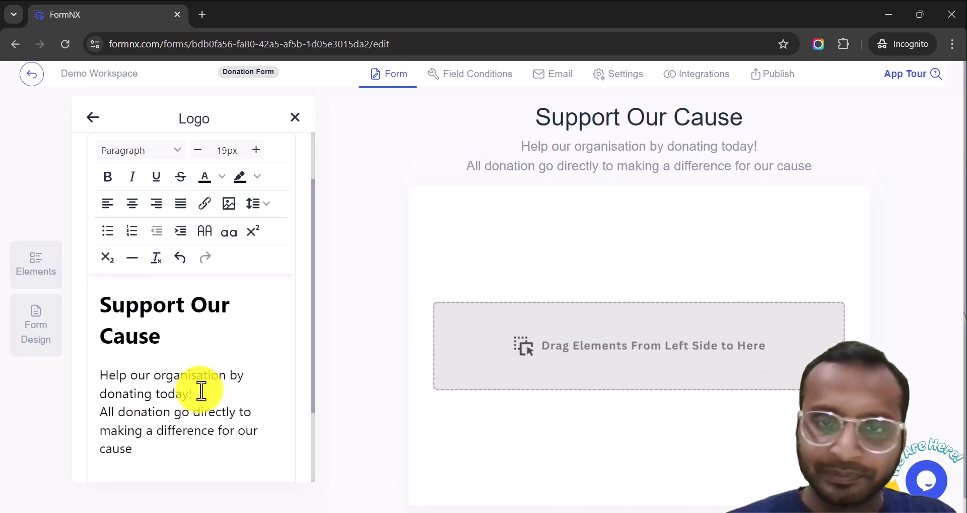
Center-align the heading and sub-heading text
click(192, 336)
key(ctrl+a)
click(132, 203)
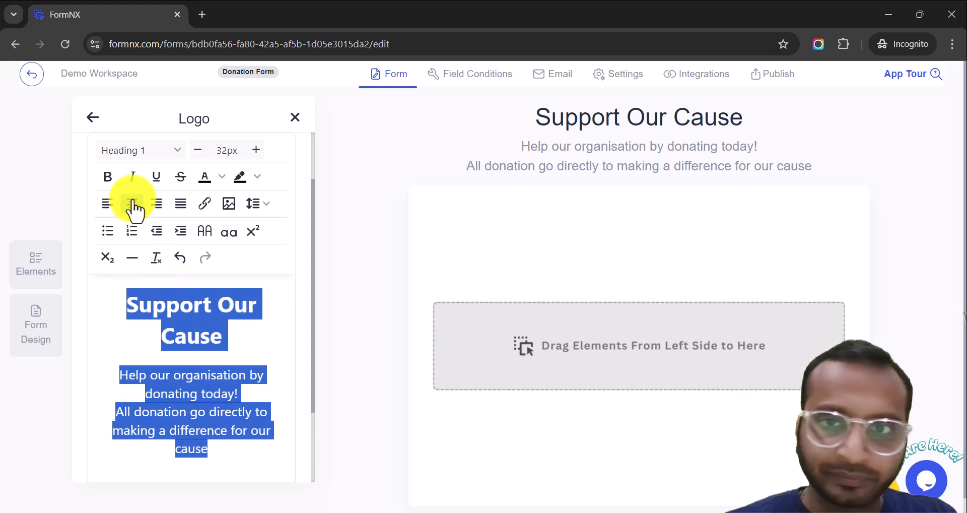
click(275, 345)
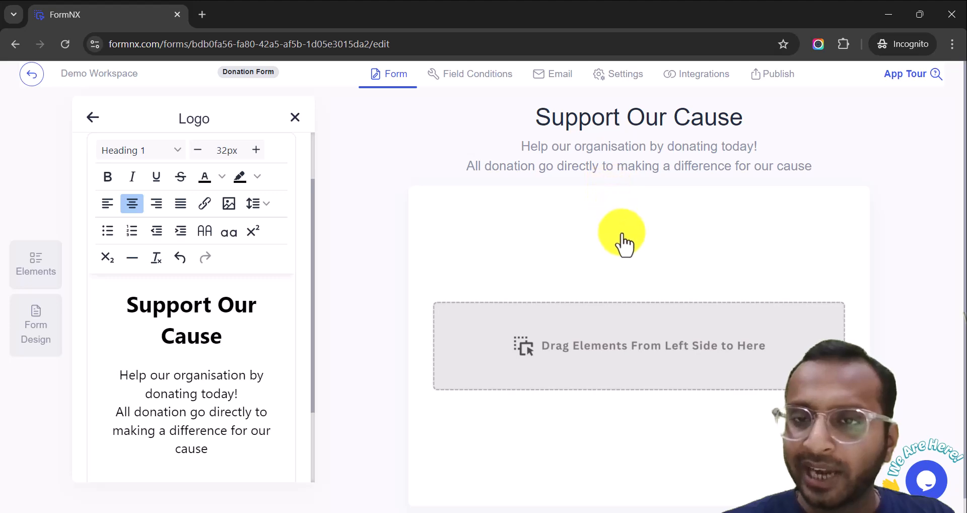
Select the word 'Amount' in the notes and return to the form elements list
key(alt+Tab)
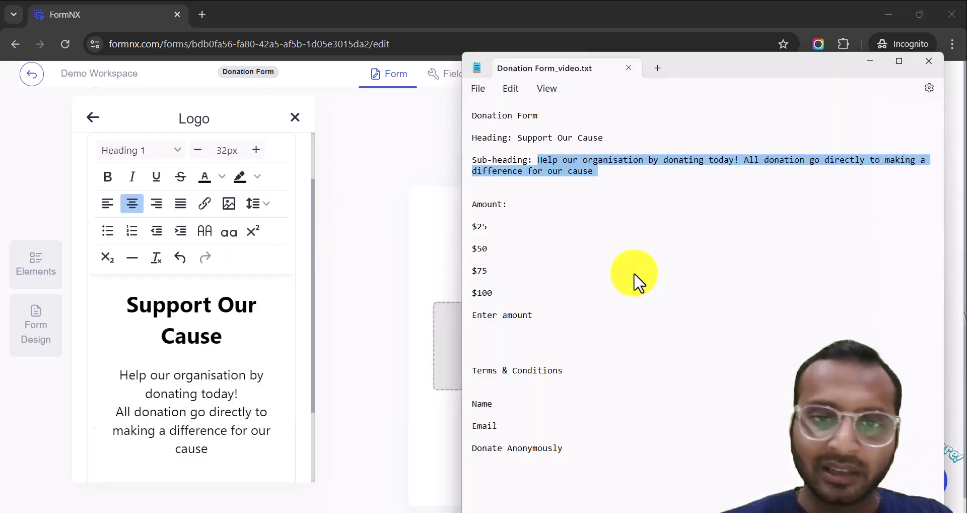
click(477, 206)
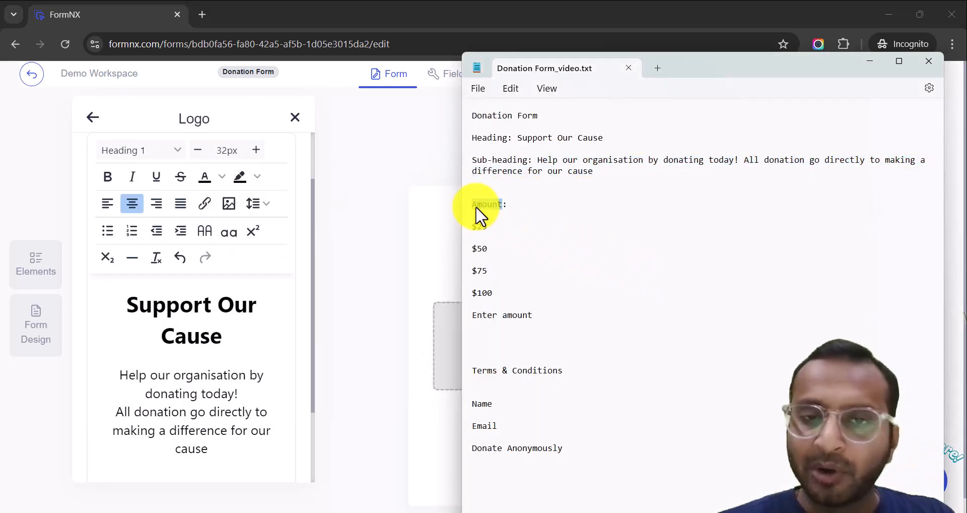
double_click(477, 206)
click(417, 199)
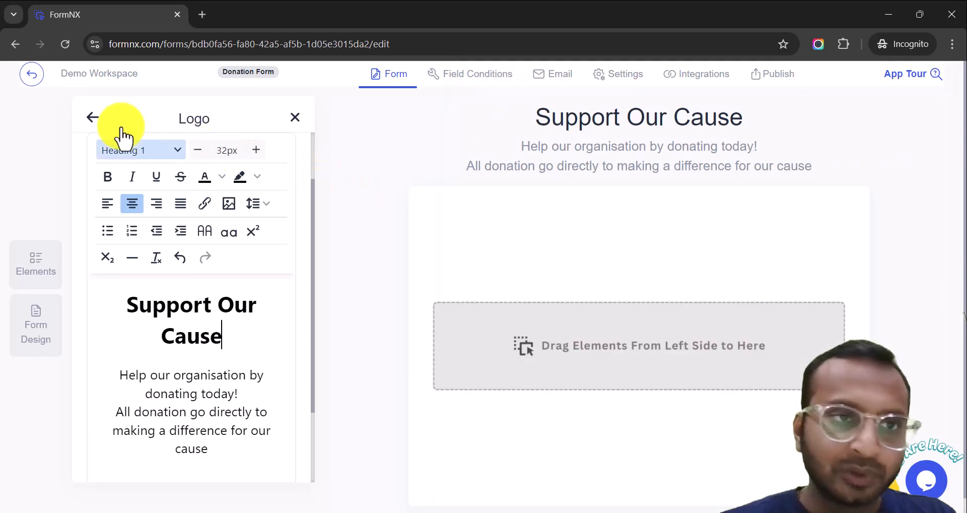
click(90, 118)
Add a single choice field to the form and label it 'Amount'
click(193, 118)
text(sign)
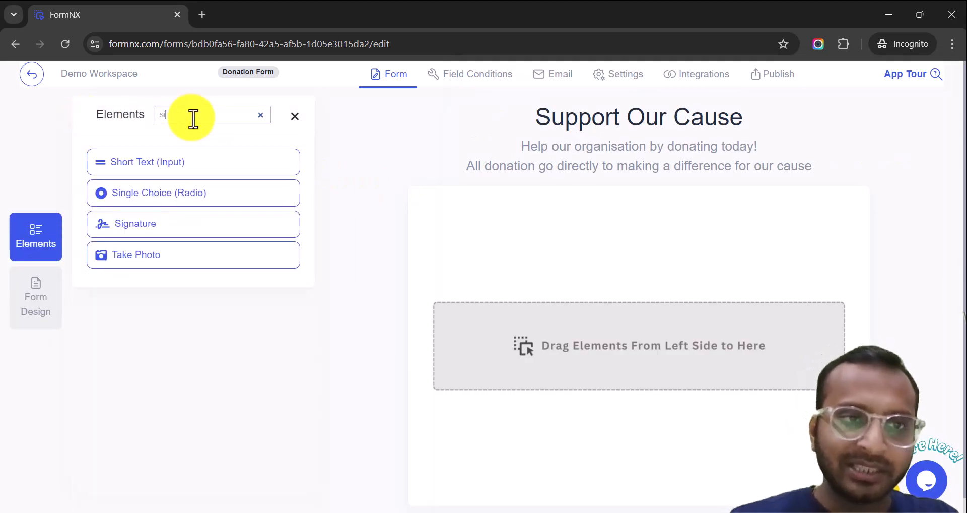
key(BackSpace)
key(BackSpace)
key(BackSpace)
text(in)
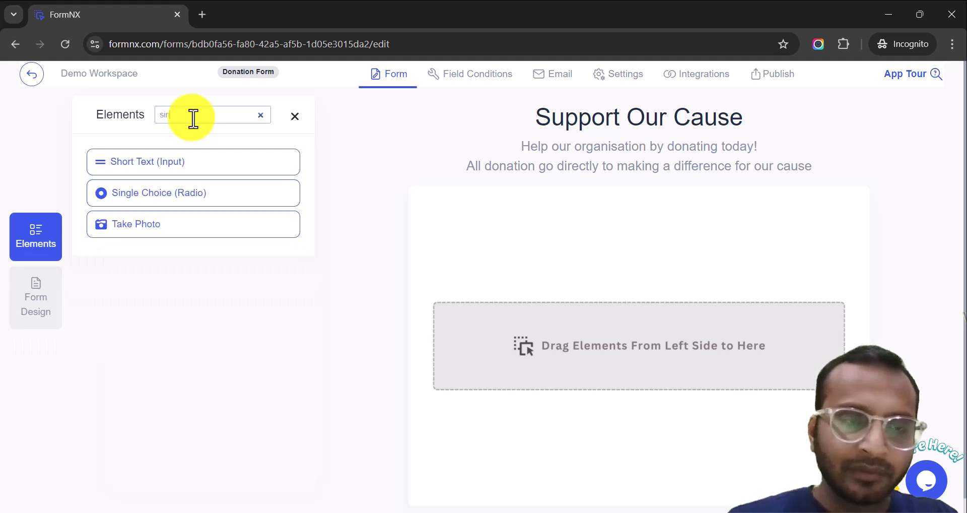
drag(234, 201, 515, 246)
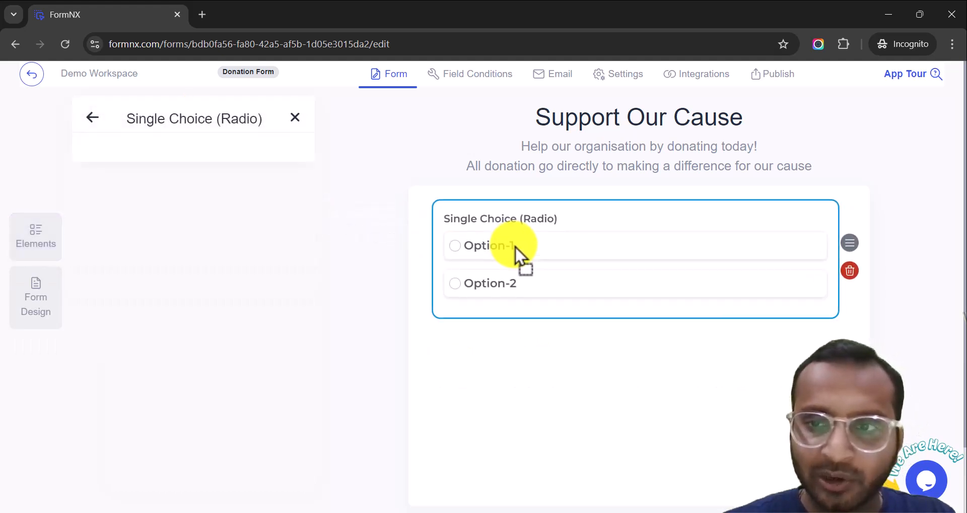
triple_click(200, 180)
text(Amount)
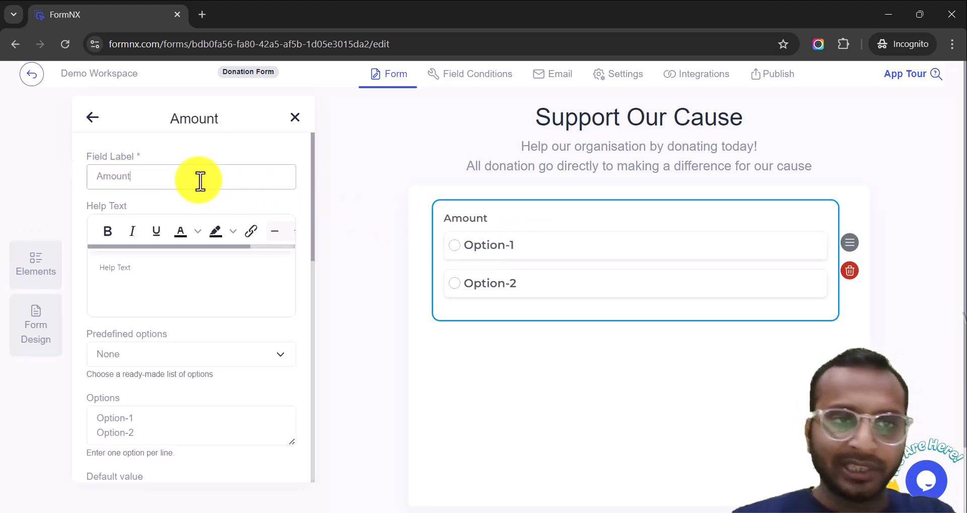
key(Tab)
Clear the placeholder Option-1/Option-2 choices from the Amount options list
scroll(200, 180, down, 3)
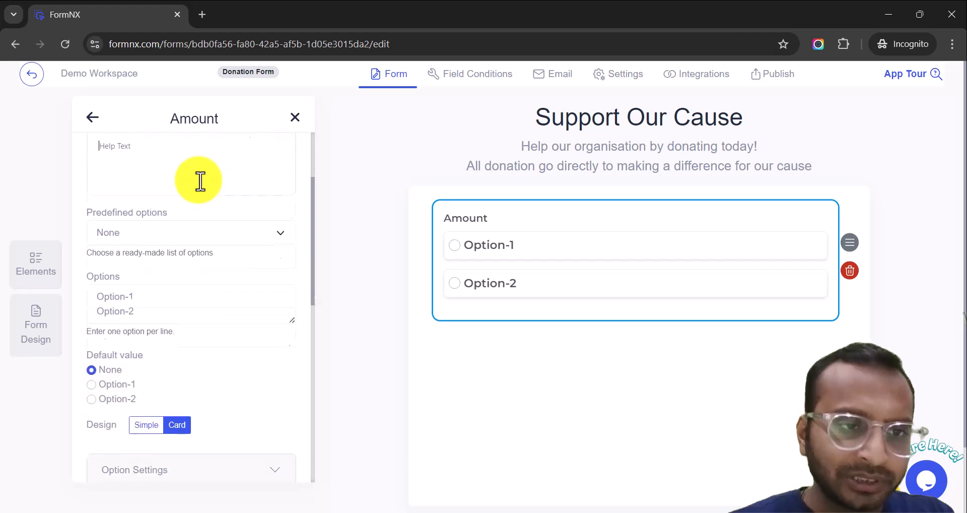
click(168, 276)
key(ctrl+a)
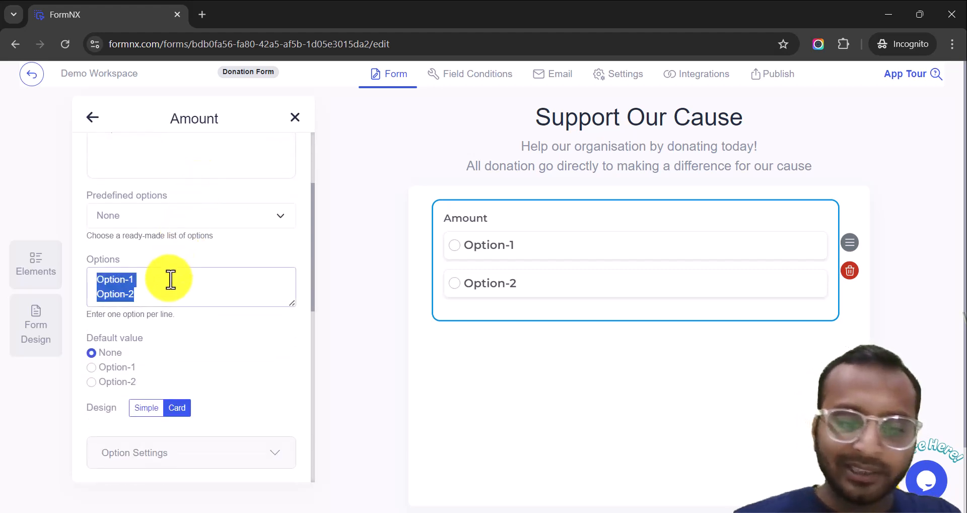
key(BackSpace)
text($25)
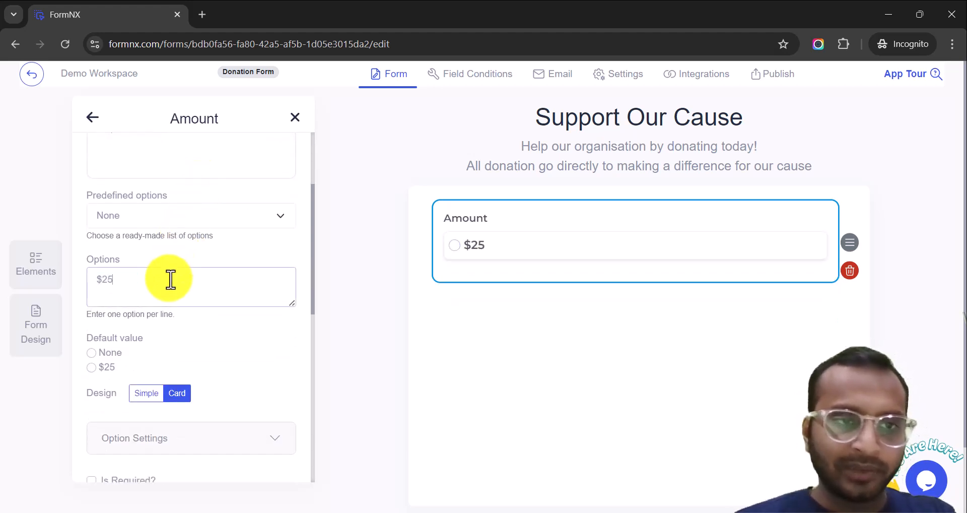
key(Return)
text($)
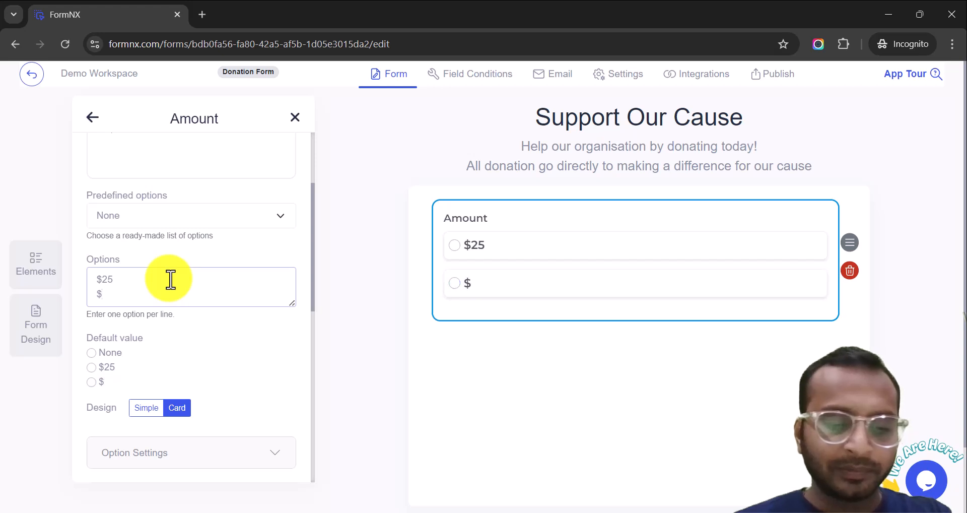
key(ctrl+a)
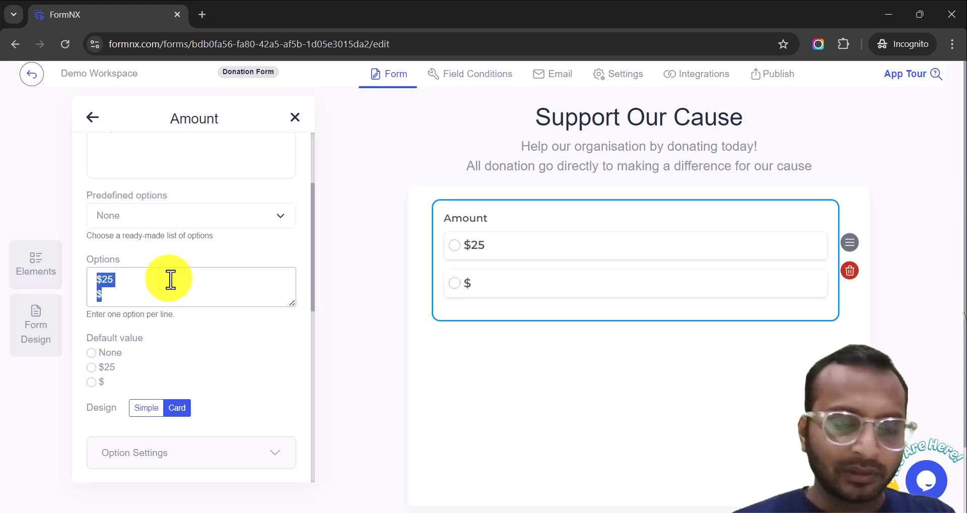
key(BackSpace)
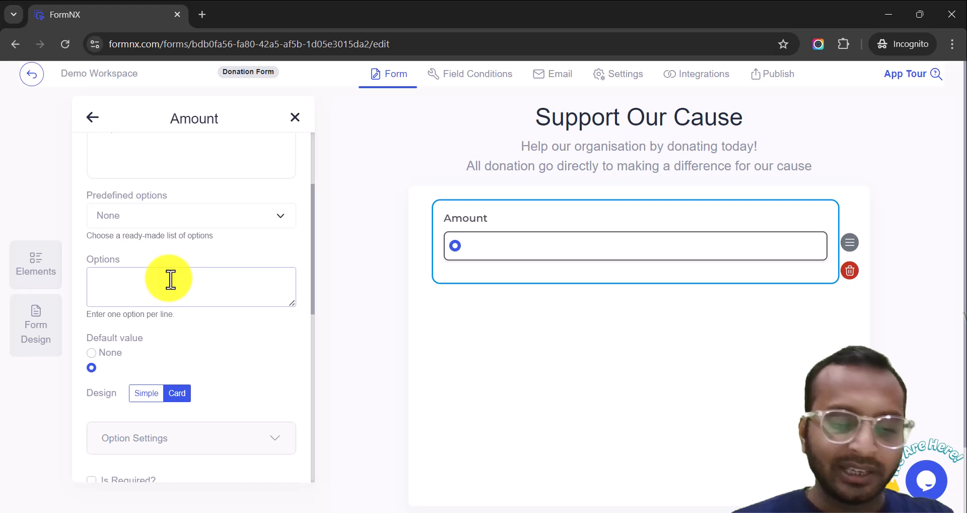
Enter the choice amounts $25, $50, $75 and $100 on separate lines
text($)
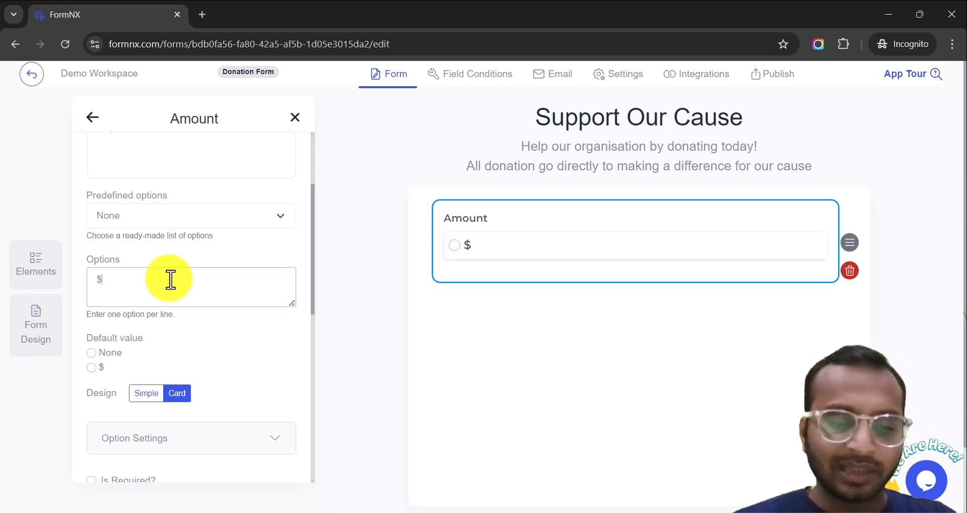
text(25)
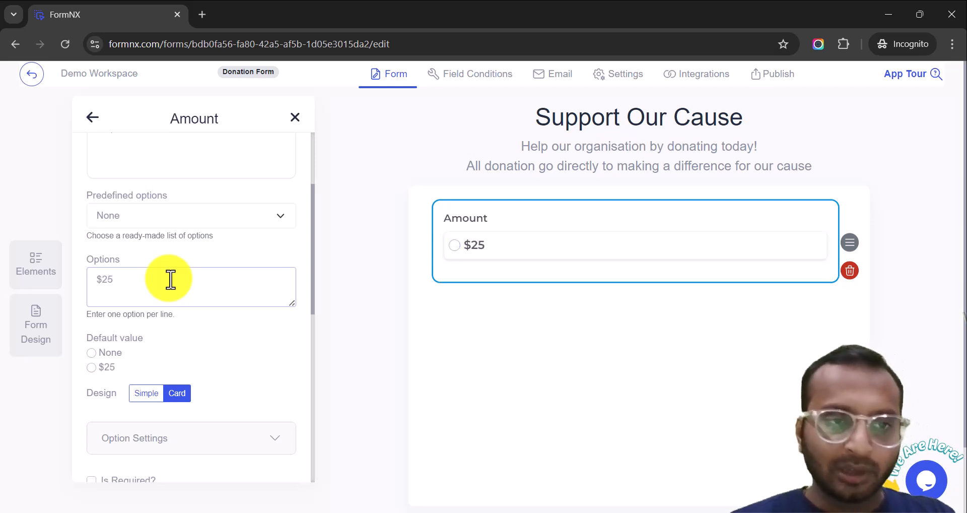
key(Return)
text($2)
key(BackSpace)
text(50)
key(Return)
text($)
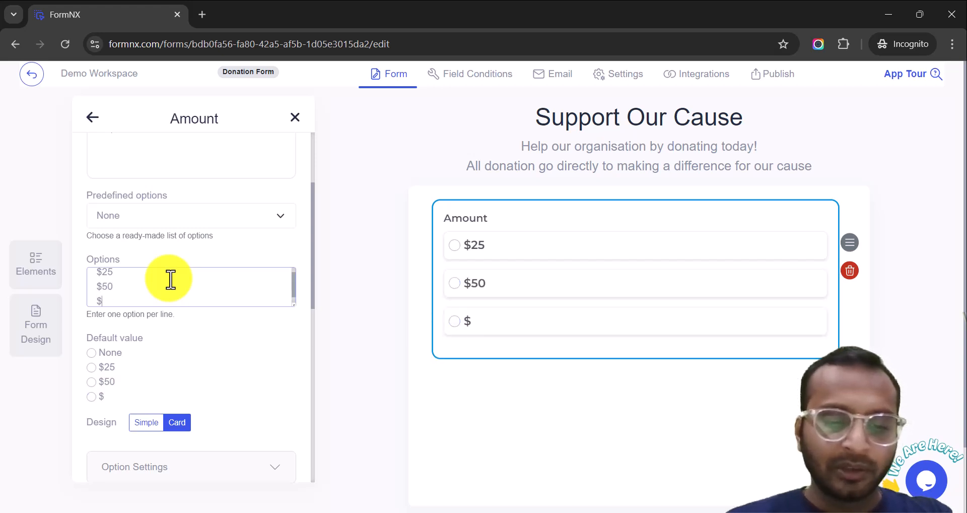
text(75)
key(Return)
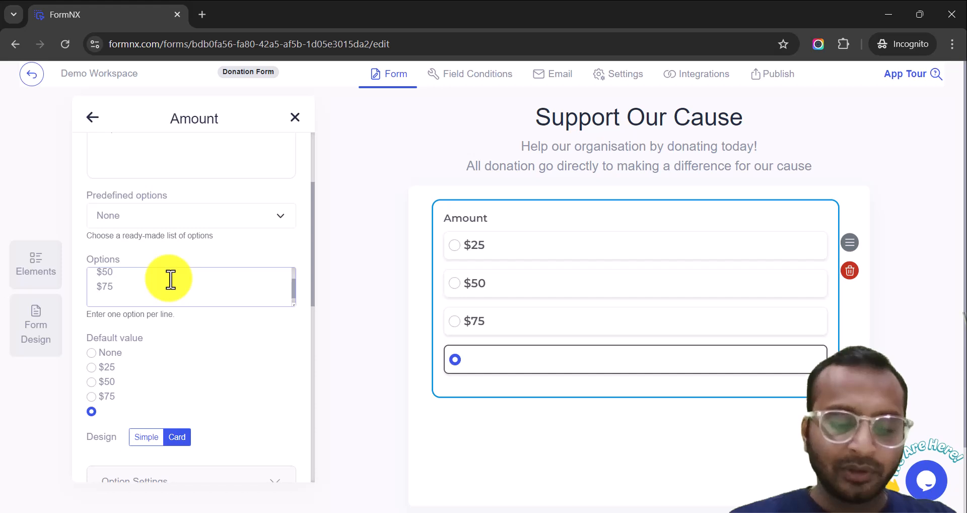
text($100)
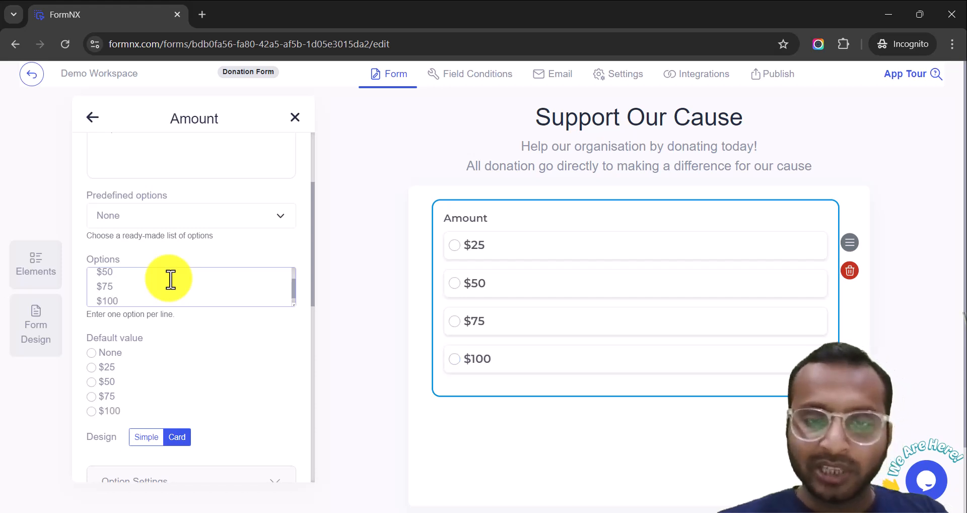
Add tier names so choices read $25 - Silver, $50 - Gold, $75 - Diamond, $100 - Platinum
key(Up)
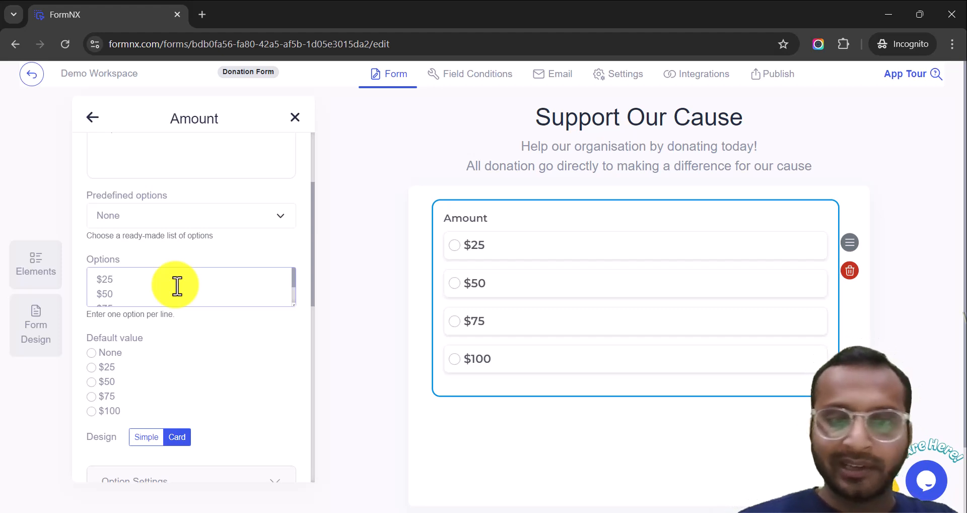
key(shift+Home)
key(Right)
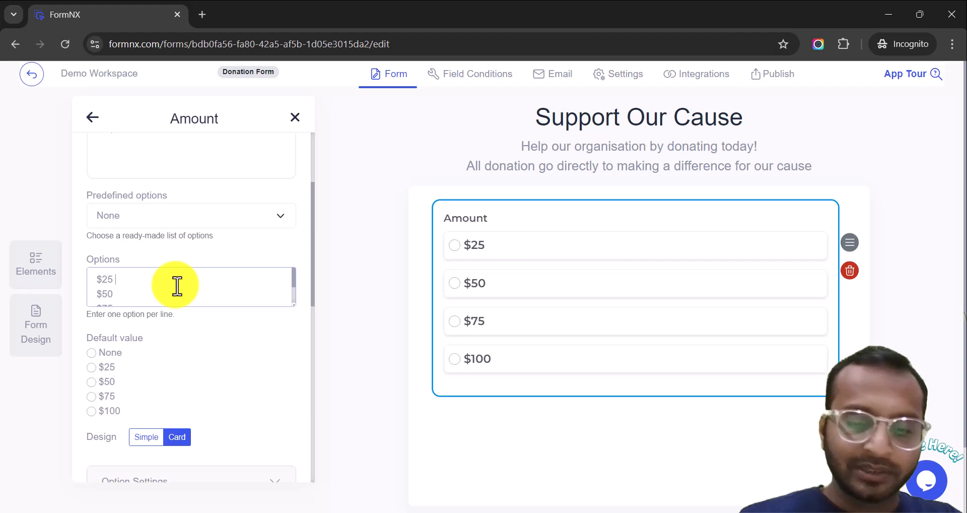
text(- S)
text(il)
text(lver)
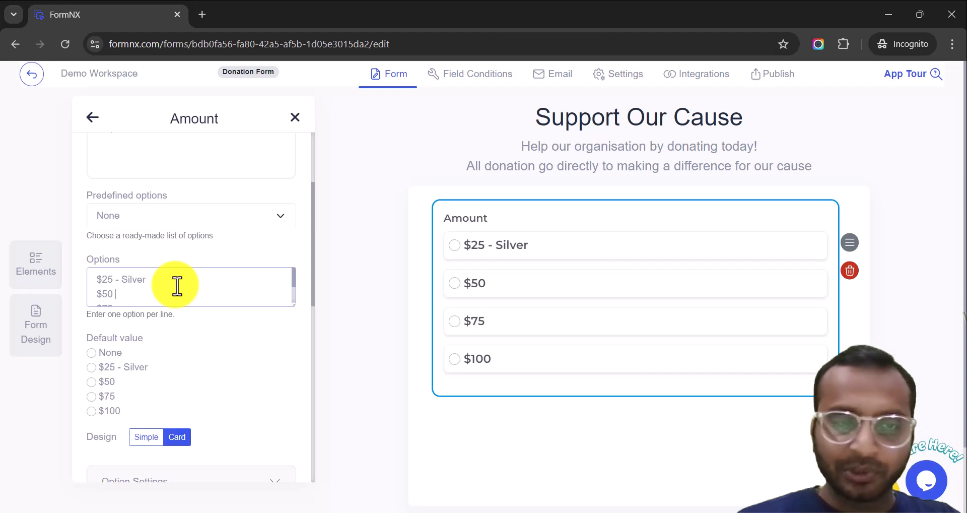
text(Gold)
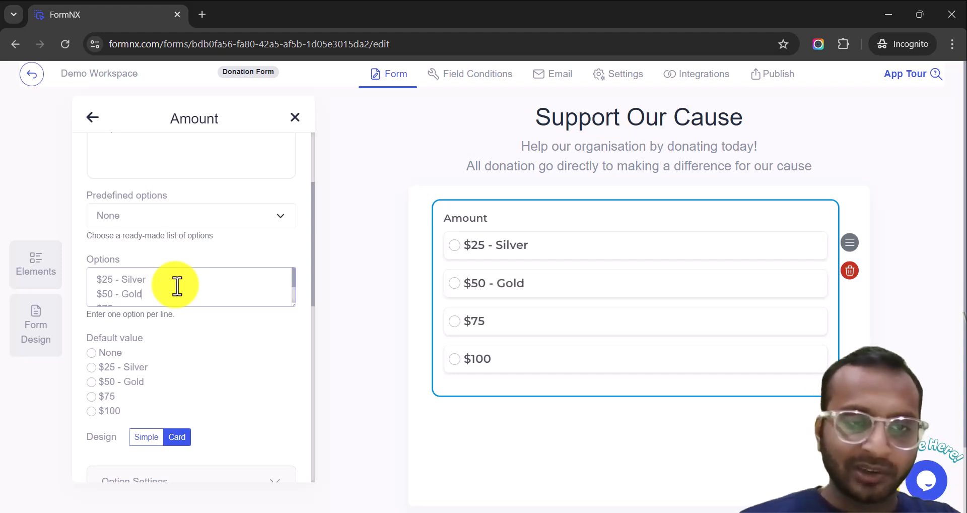
key(Down)
text(- Diamond)
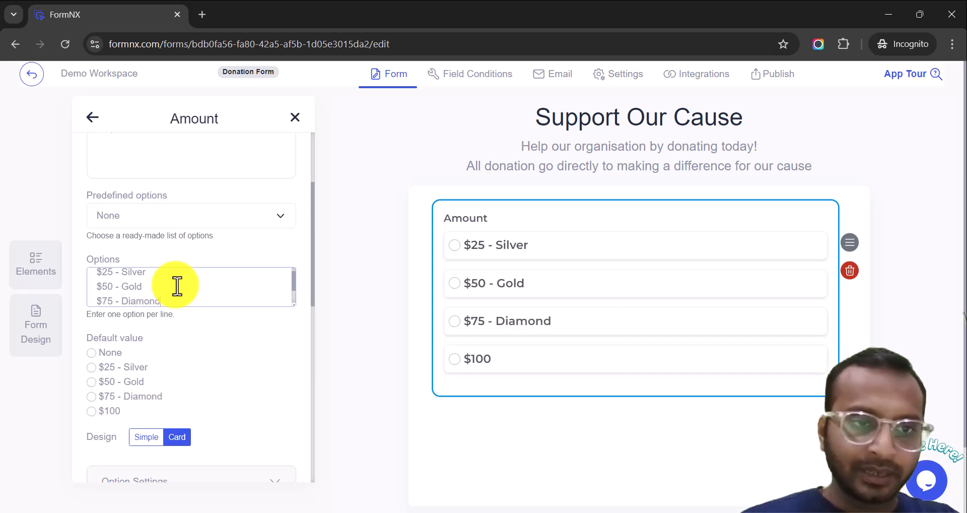
key(Down)
text(- Plati)
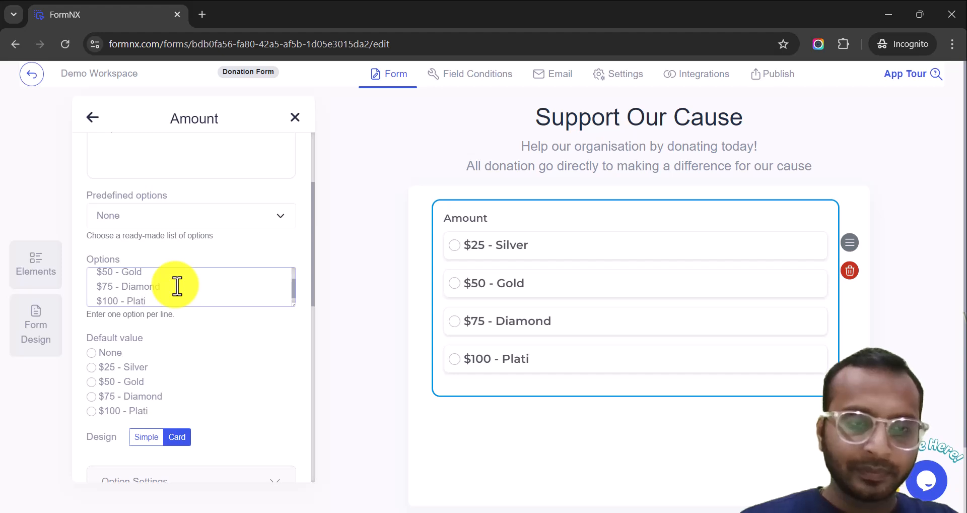
text(nu)
key(BackSpace)
text(num)
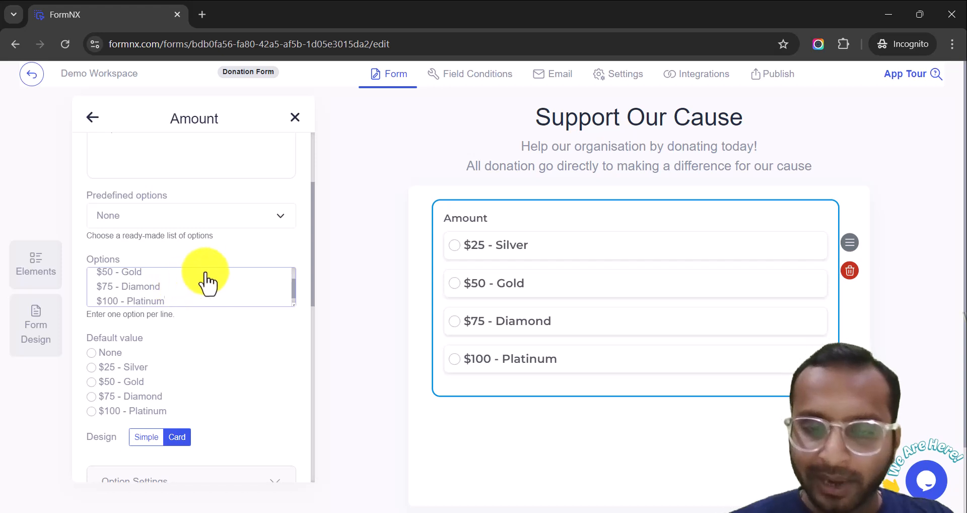
Mark the Amount field as required
scroll(249, 260, down, 1)
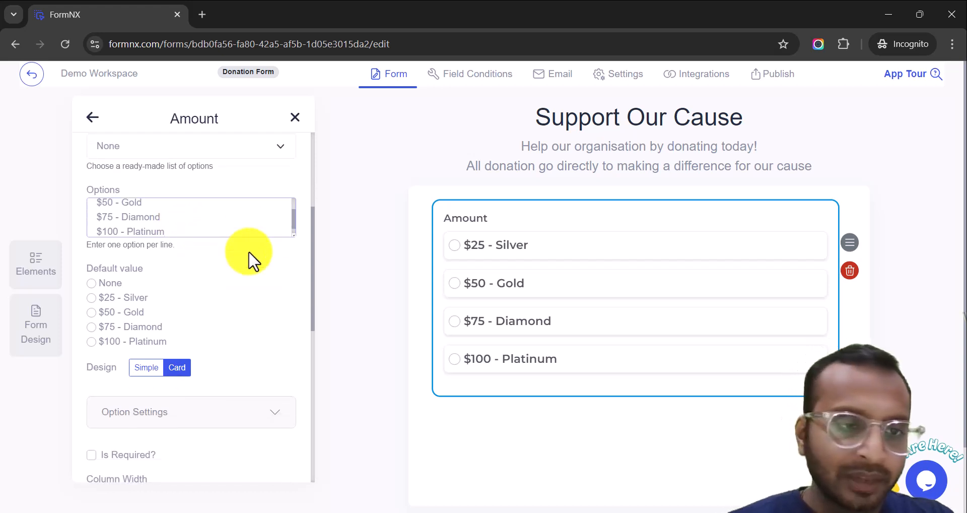
scroll(249, 260, down, 3)
click(135, 318)
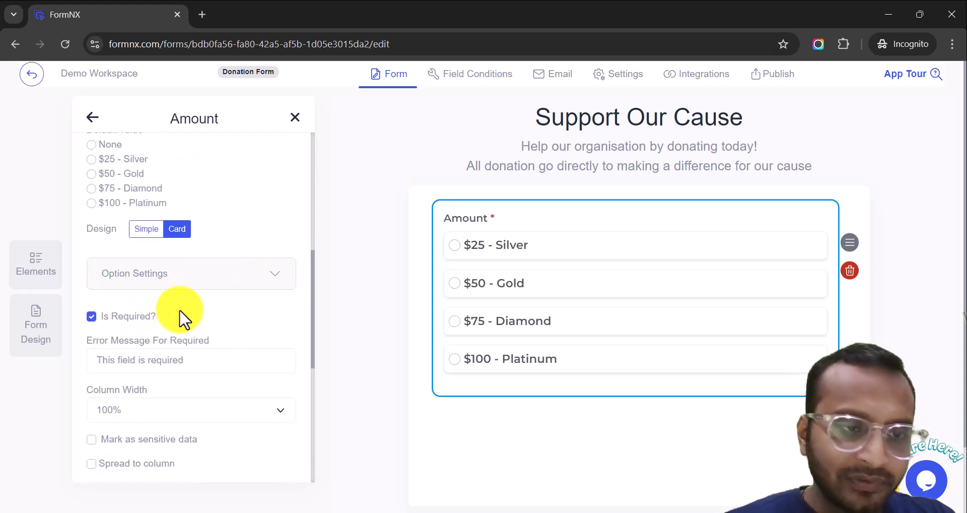
Replace the Amount field's internal name field_1 with one starting with 'donation'
scroll(216, 312, down, 3)
scroll(221, 312, down, 1)
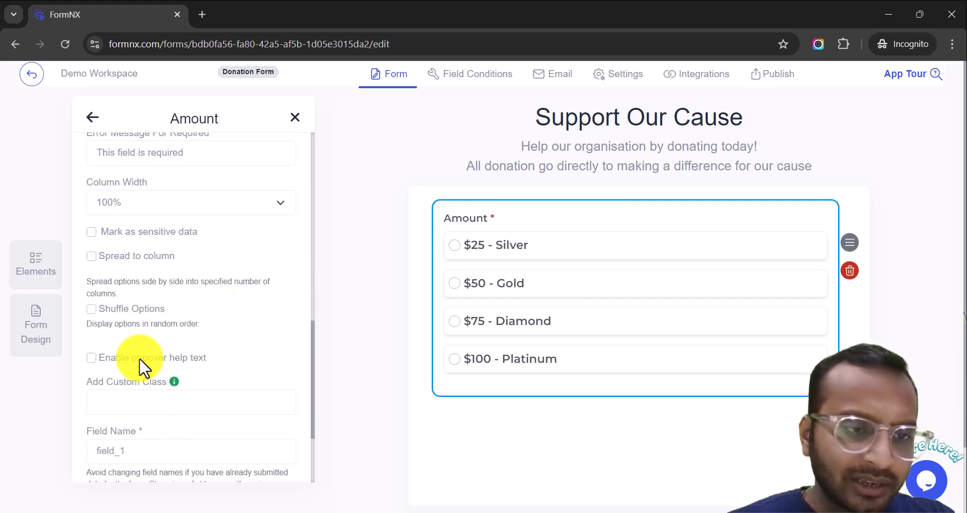
scroll(140, 367, down, 2)
click(159, 324)
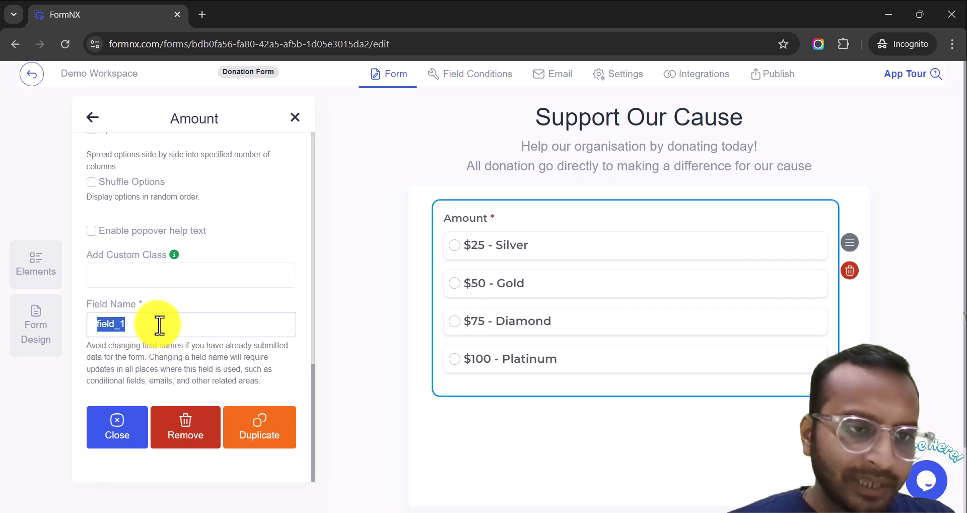
double_click(159, 324)
text(donation_amount)
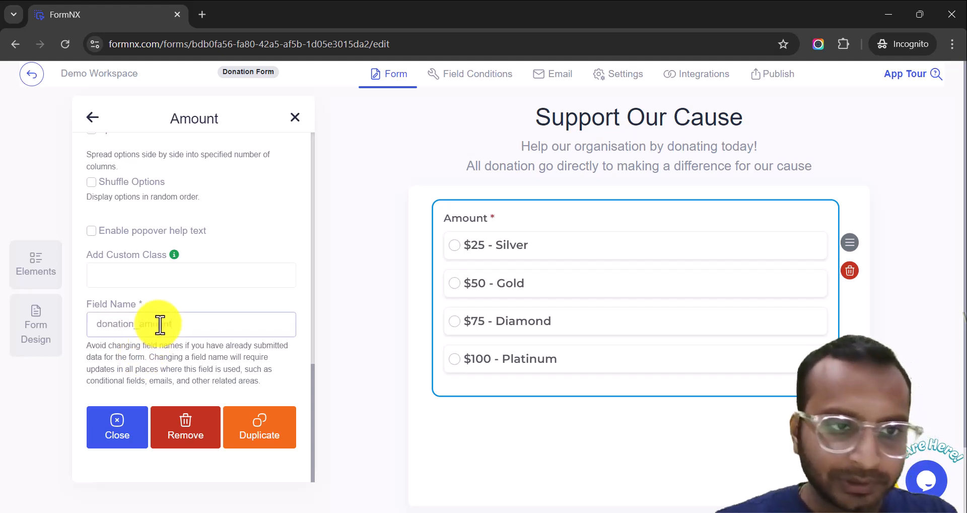
scroll(160, 324, up, 4)
scroll(160, 332, up, 3)
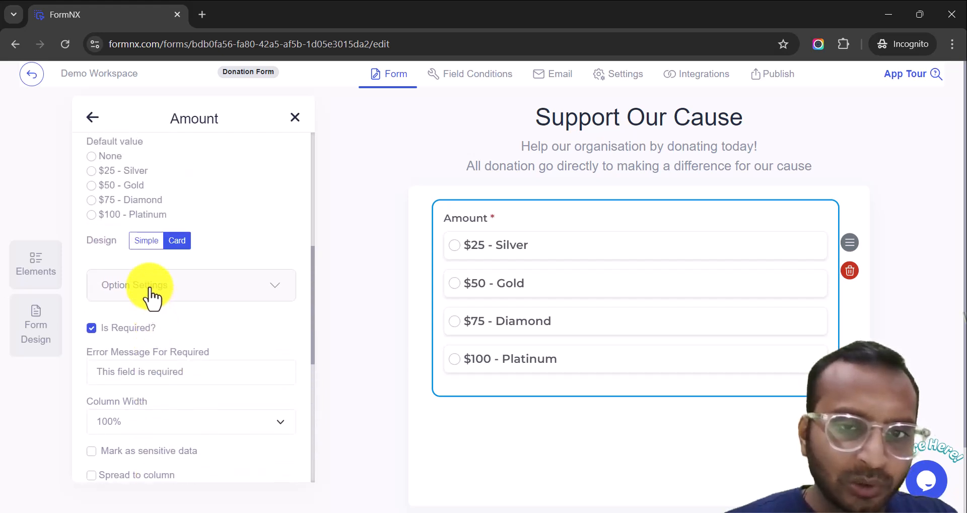
Enable calculation values for the Amount choices and set Silver's value to 25
click(150, 286)
scroll(222, 264, down, 1)
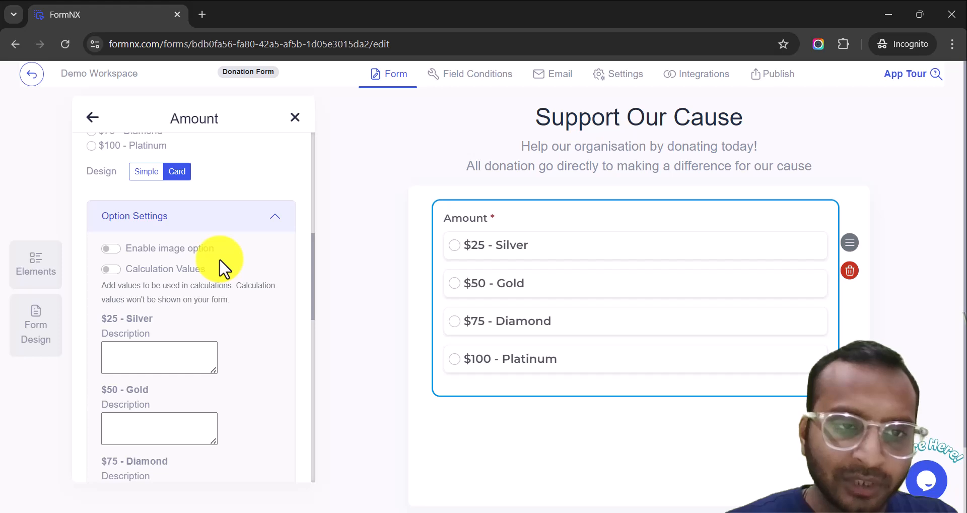
click(110, 269)
click(140, 349)
double_click(145, 349)
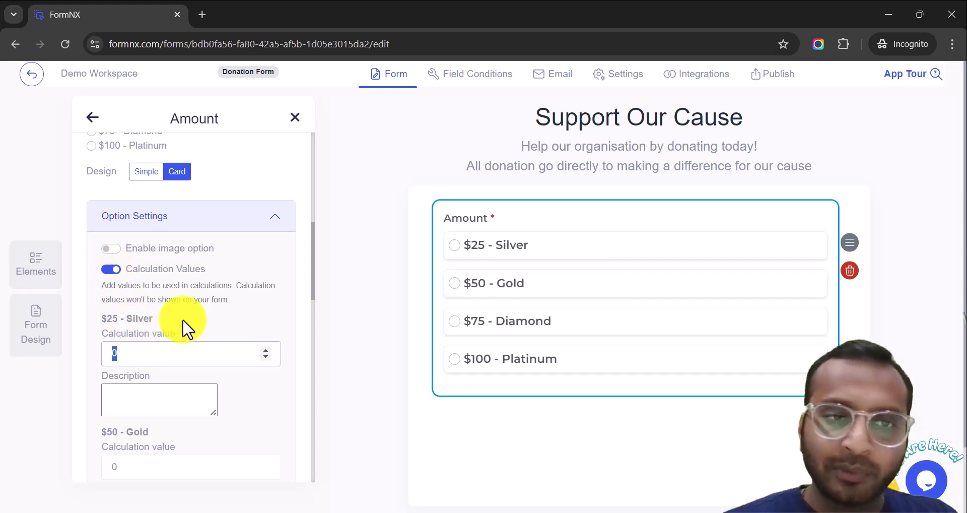
text(25)
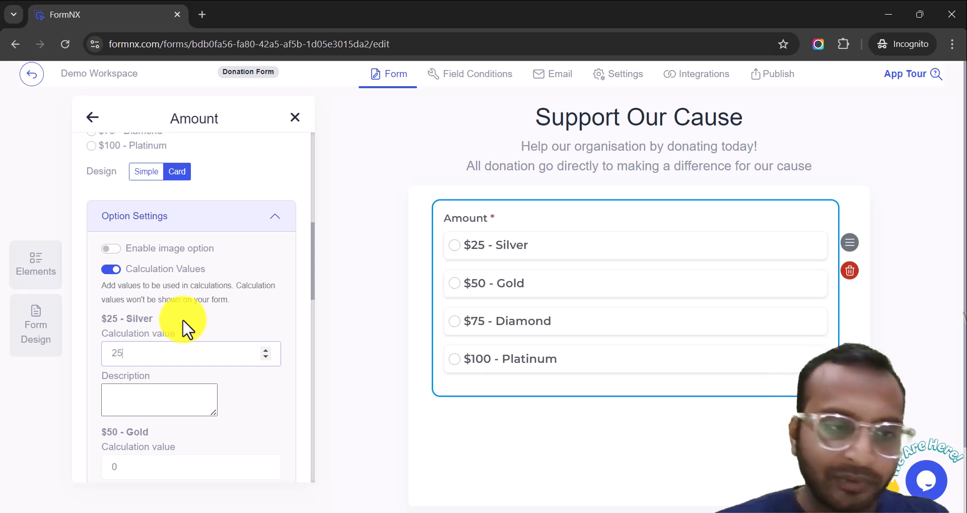
Set the Gold, Diamond and Platinum calculation values to 50, 75 and 100
scroll(141, 318, down, 3)
click(141, 319)
text(50)
scroll(141, 318, up, 4)
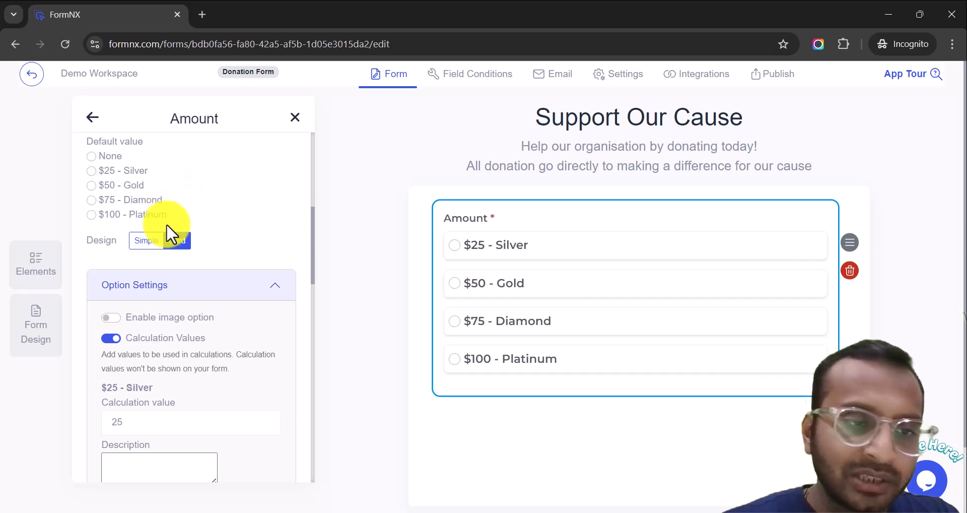
scroll(168, 221, down, 5)
scroll(139, 326, down, 2)
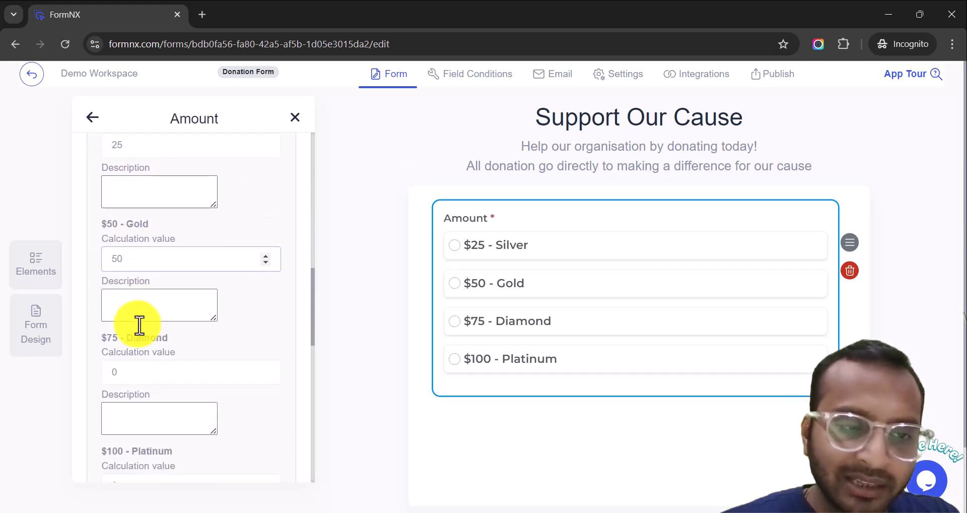
double_click(145, 305)
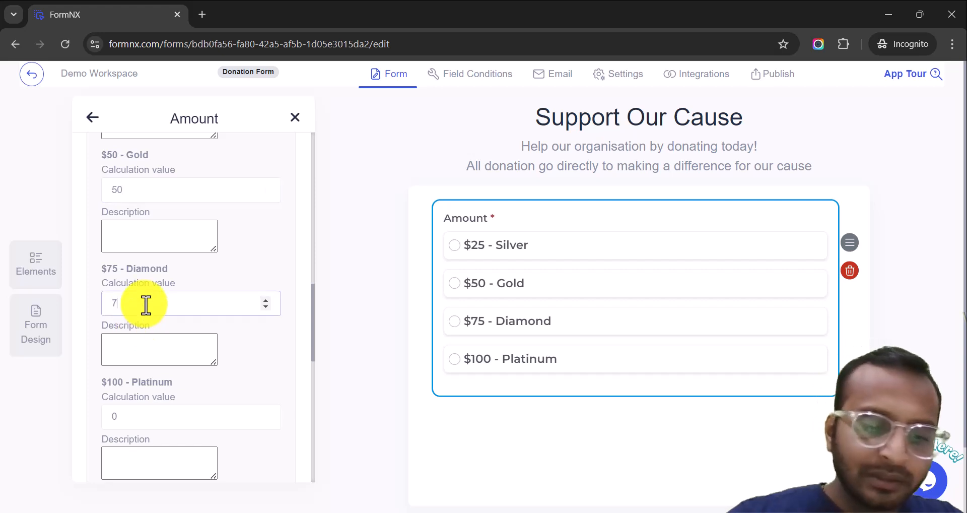
scroll(146, 304, down, 3)
double_click(146, 280)
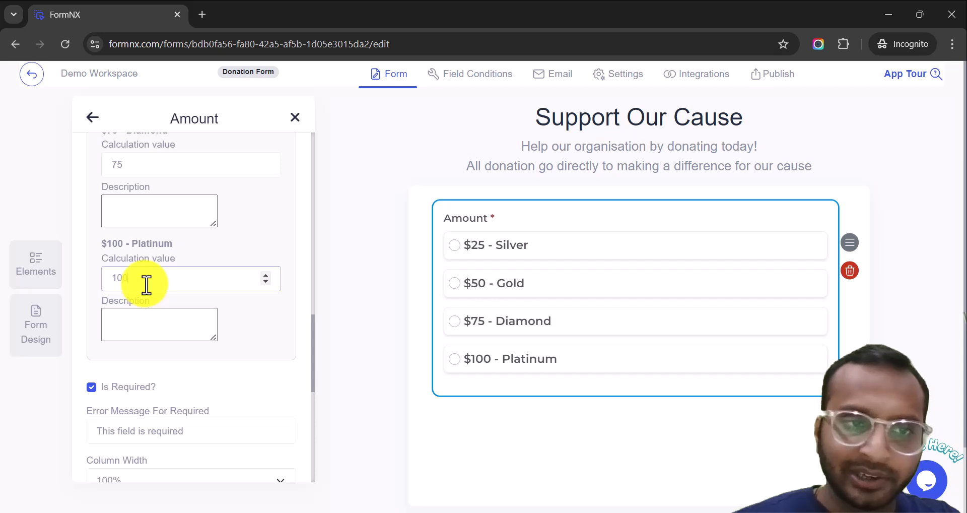
scroll(146, 284, up, 3)
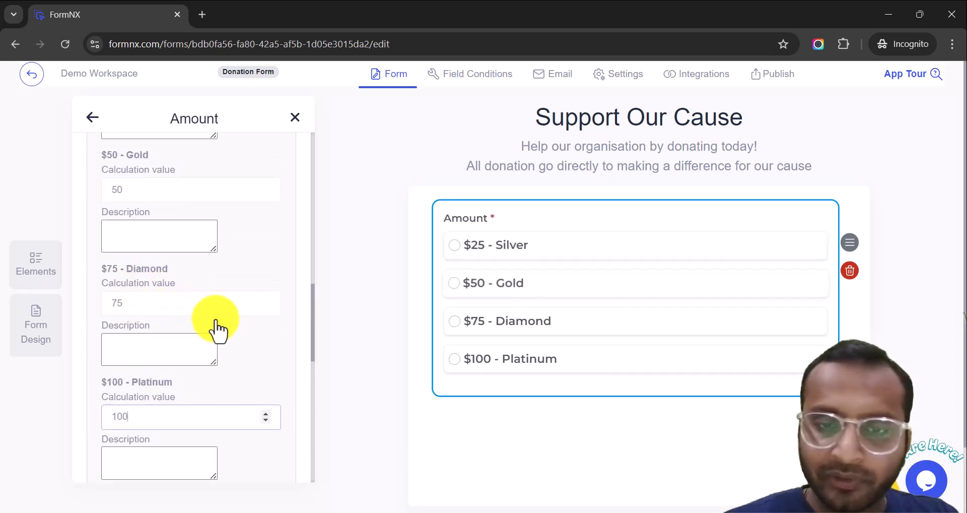
scroll(241, 335, down, 4)
scroll(242, 334, down, 4)
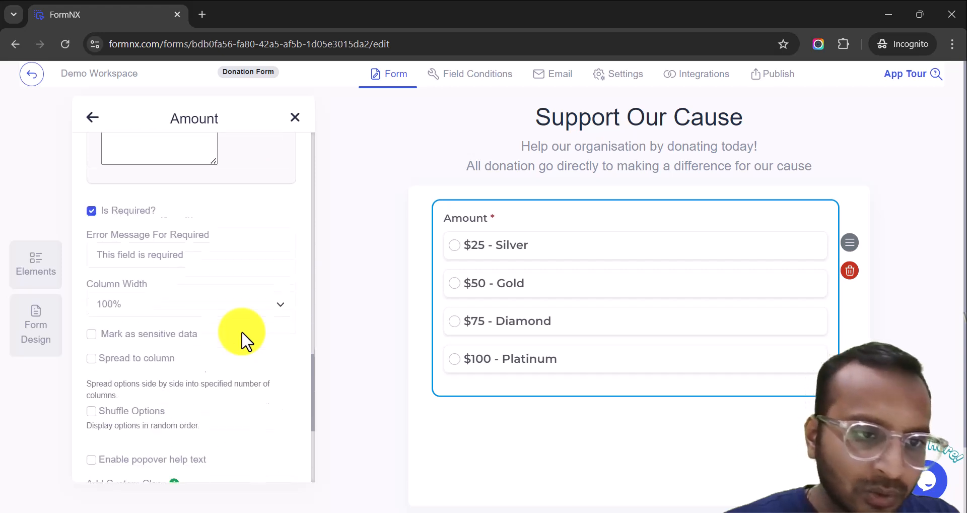
Enable 'Spread to column' for the Amount options and set Columns to 4
scroll(206, 320, down, 2)
scroll(206, 322, up, 4)
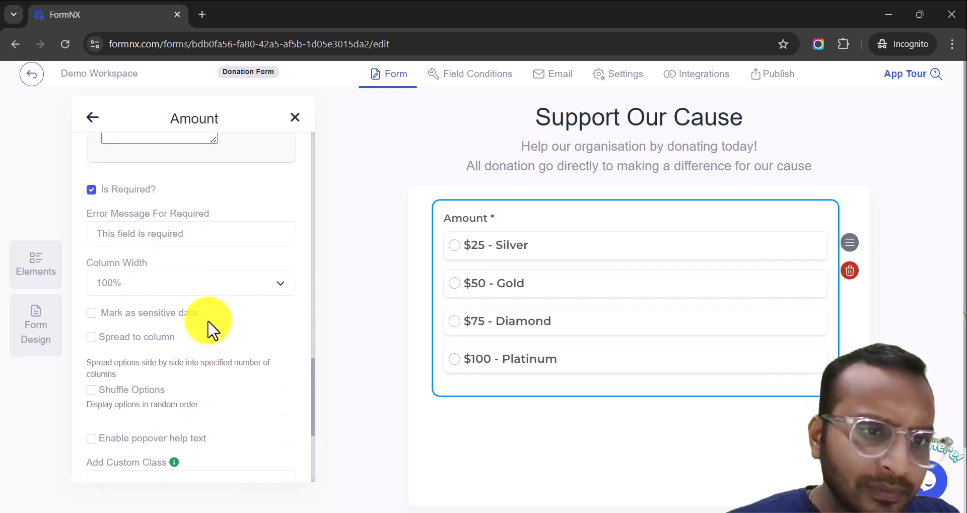
click(162, 336)
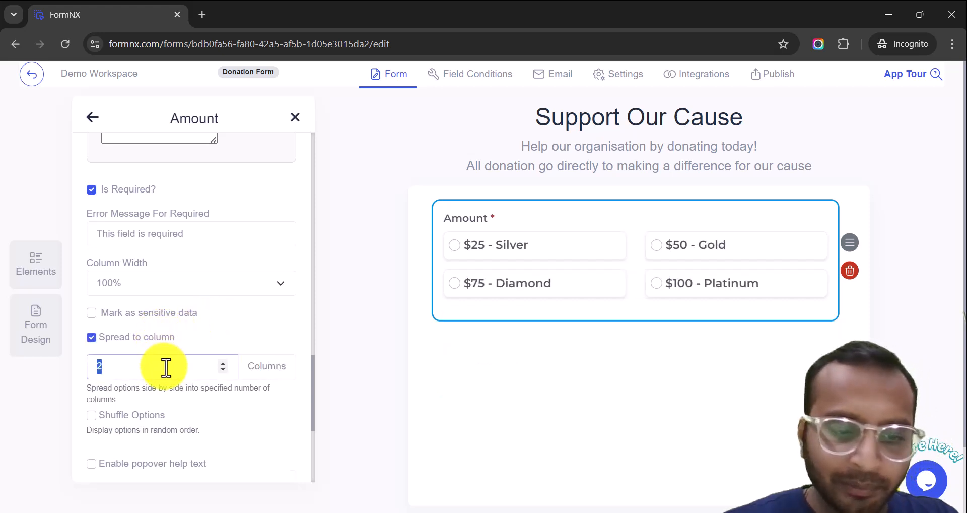
text(4)
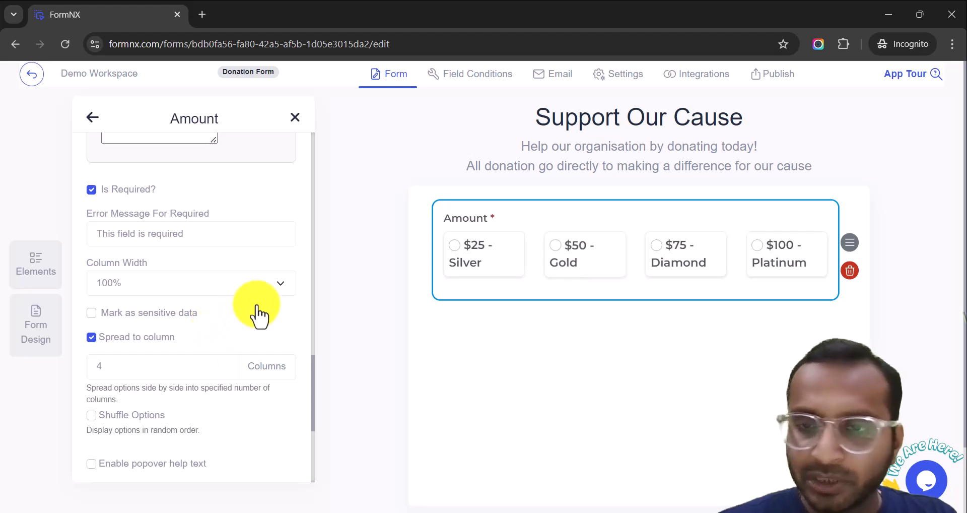
scroll(267, 311, down, 1)
scroll(262, 304, down, 5)
scroll(270, 317, down, 2)
Save the form and try selecting the Amount options in a preview tab
click(410, 491)
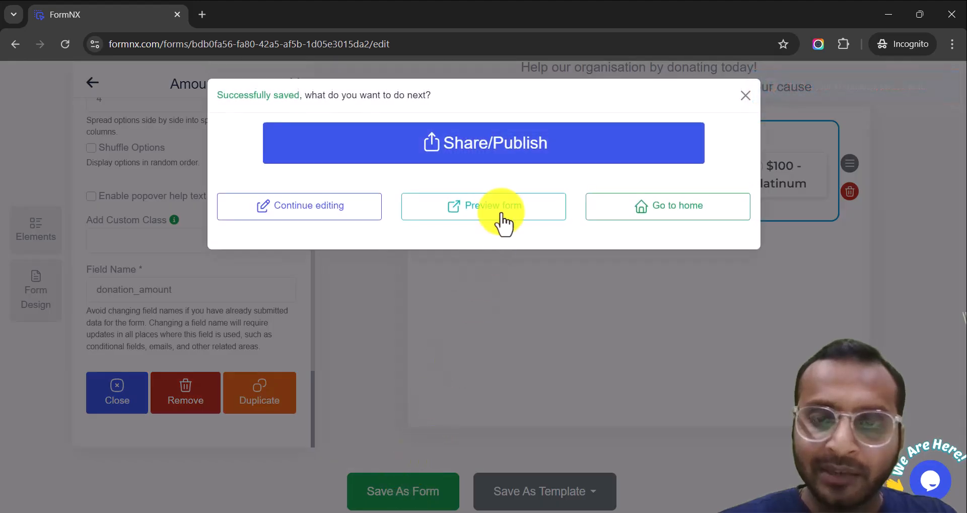
click(503, 222)
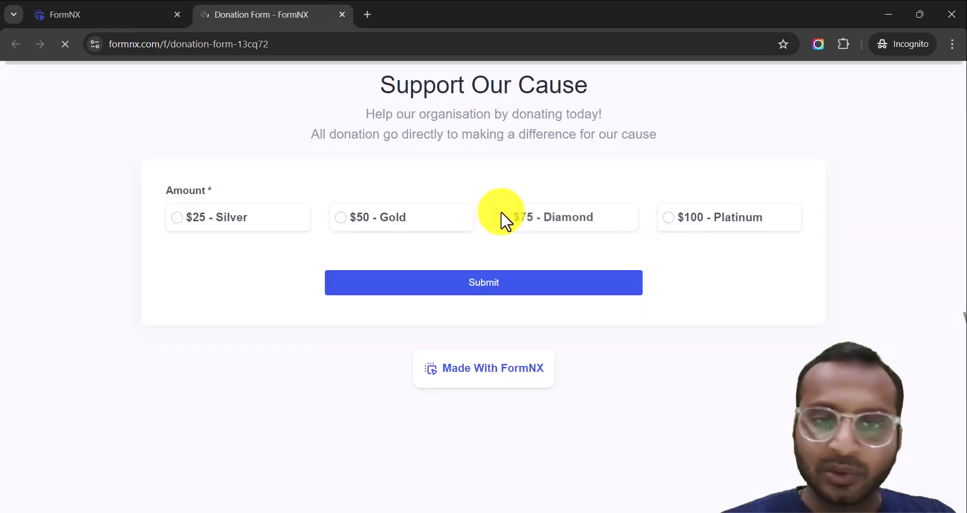
click(239, 227)
click(396, 224)
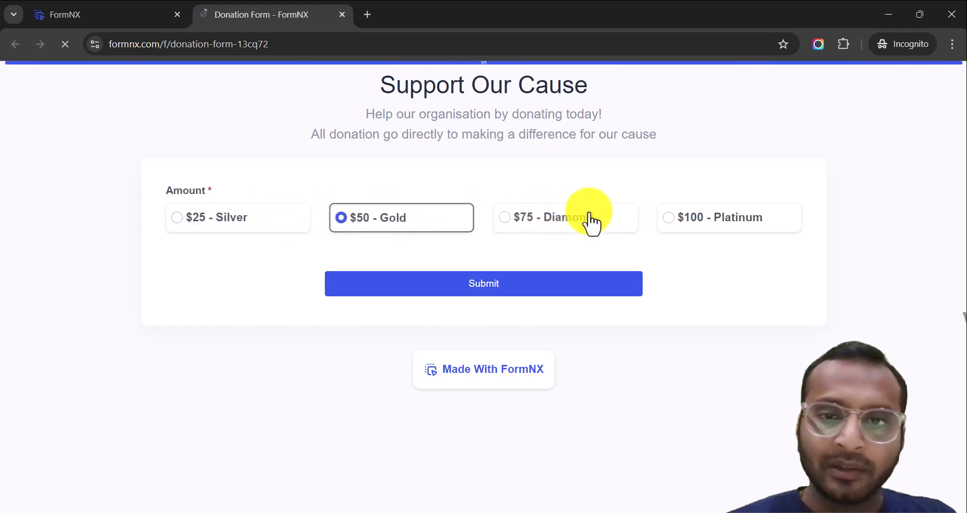
click(579, 224)
click(720, 222)
click(259, 229)
click(374, 224)
click(125, 23)
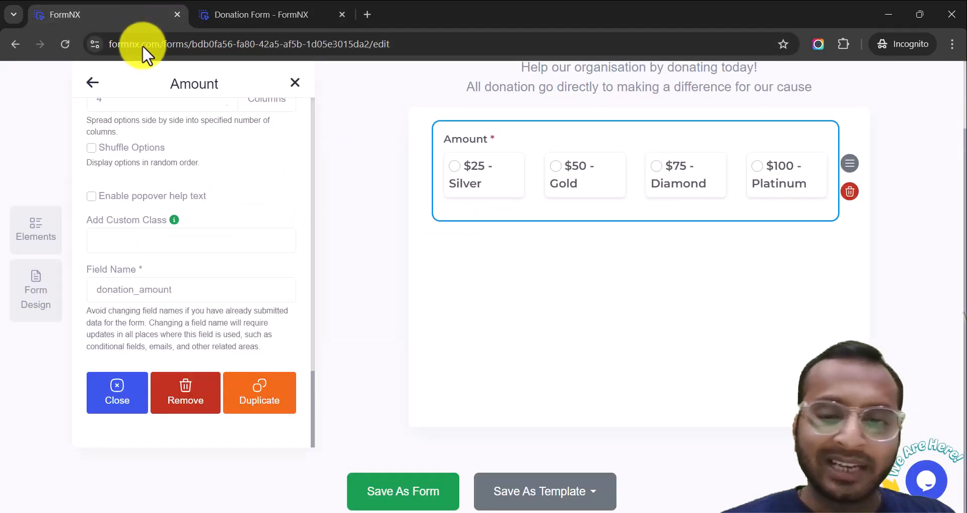
Mark the Terms & Conditions line in the notes and return to the editor
click(538, 511)
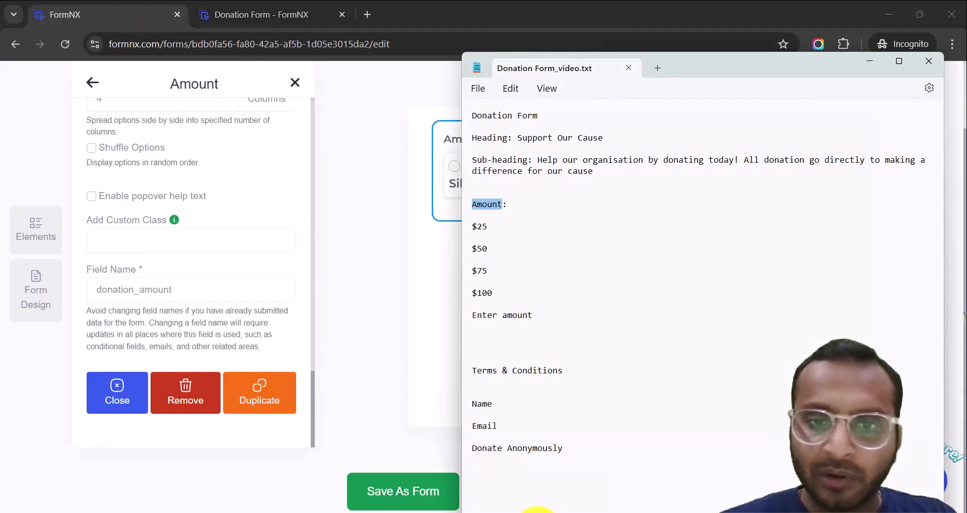
drag(472, 370, 570, 372)
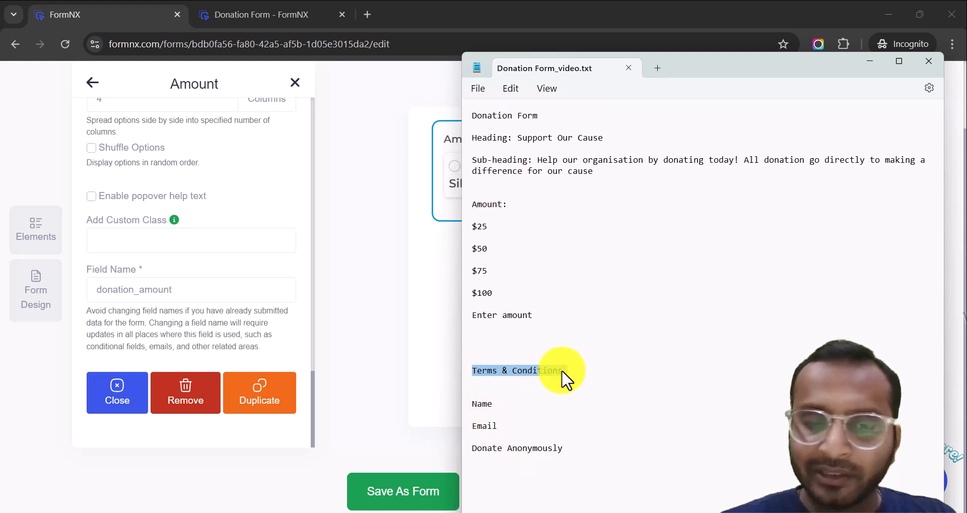
click(363, 352)
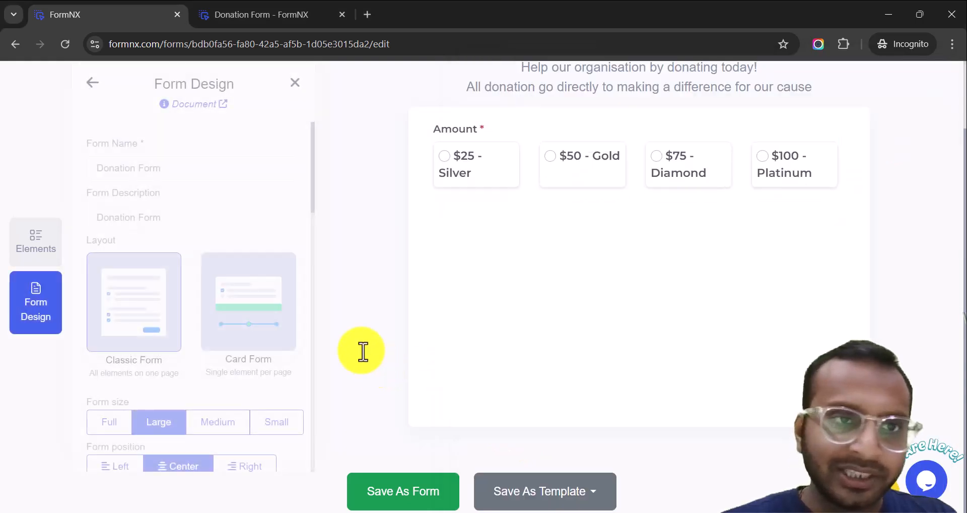
Find Short Text (Input) by searching 'name', place it below Amount, and label it 'Your Name'
click(93, 86)
click(183, 82)
text(name)
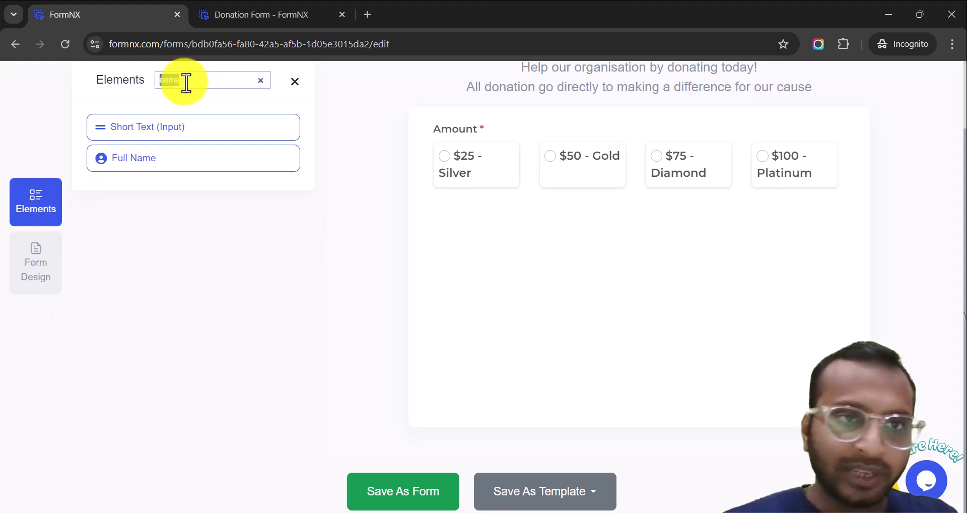
click(202, 121)
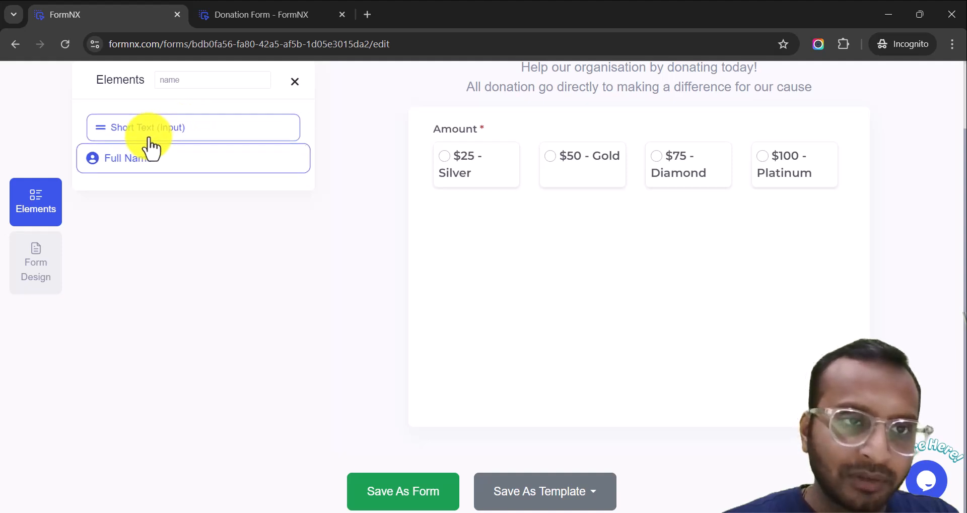
drag(173, 136, 525, 300)
triple_click(201, 143)
text(Your Name)
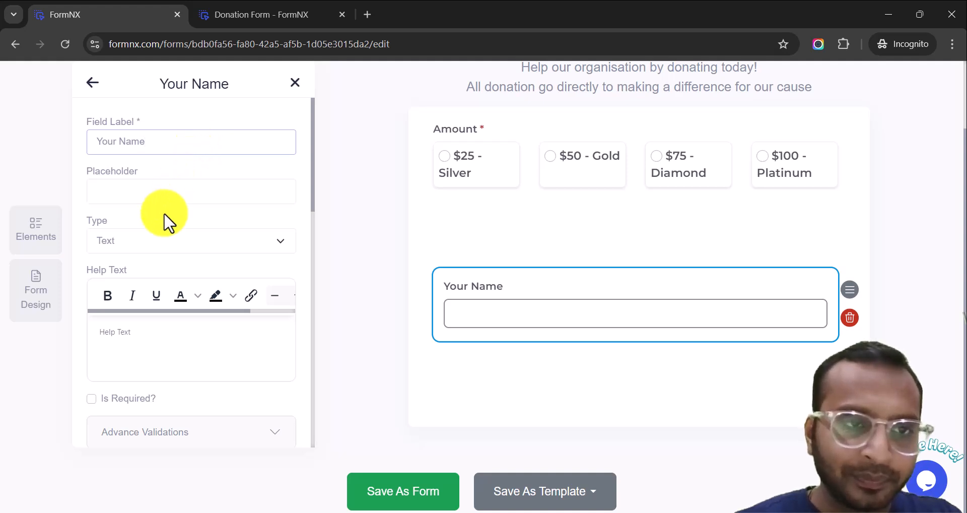
Make Your Name required with a 'user' prefix icon, then save the form
scroll(166, 222, down, 1)
scroll(166, 221, down, 2)
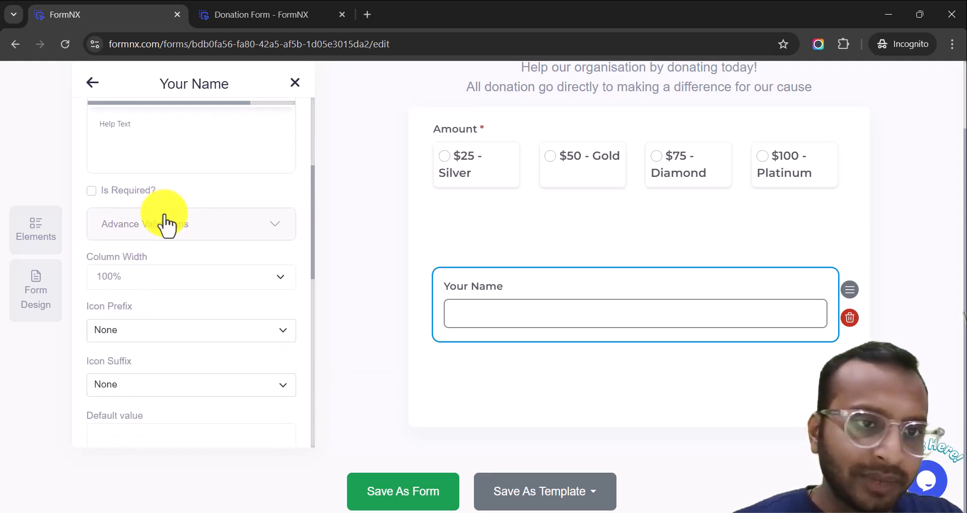
click(142, 191)
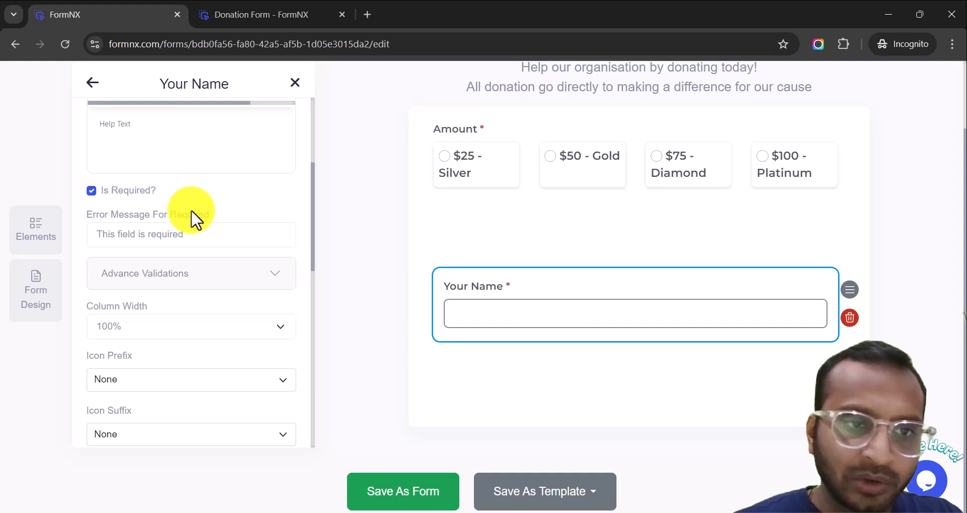
scroll(196, 219, down, 2)
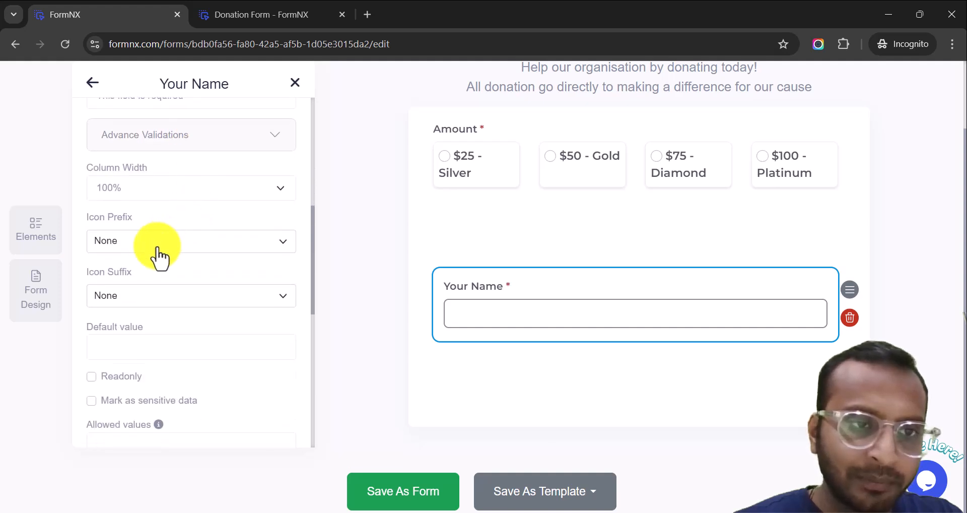
click(158, 251)
text(user)
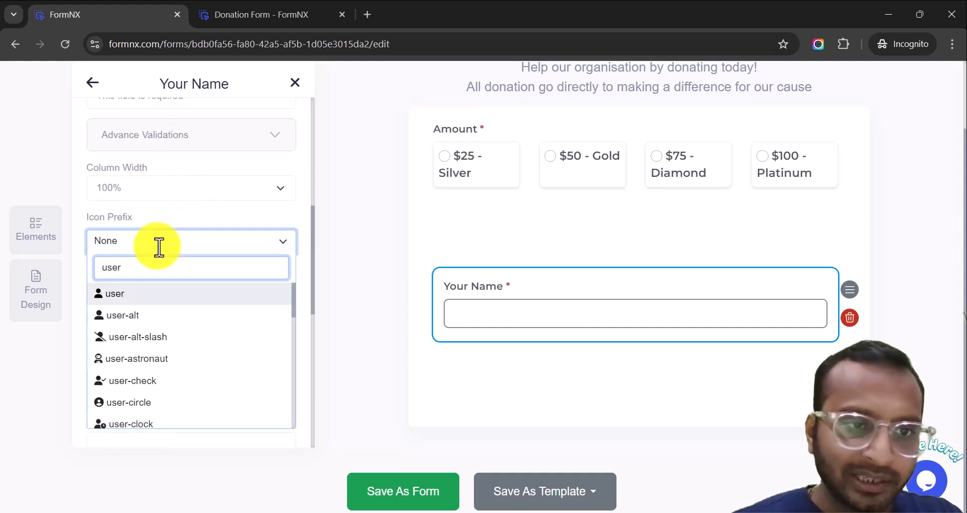
click(145, 294)
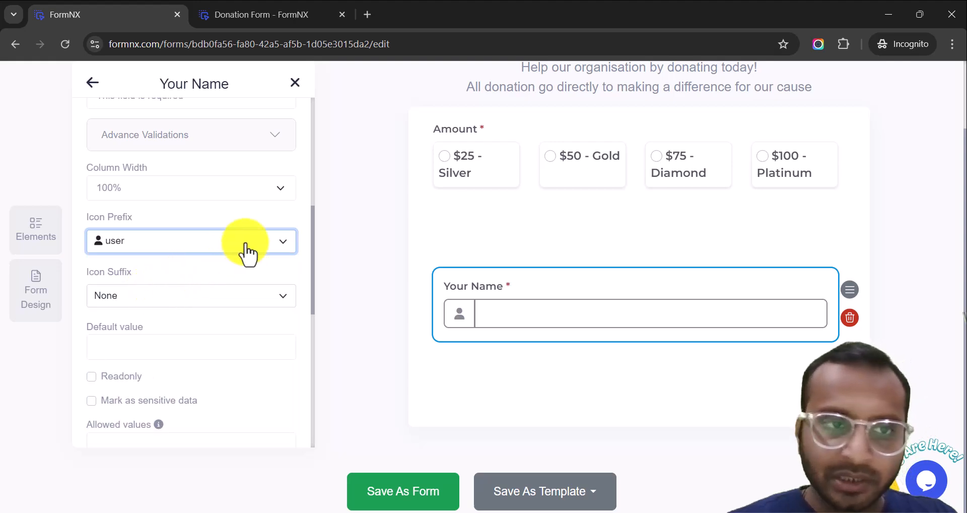
scroll(245, 249, down, 2)
click(426, 487)
Preview the saved form, close the duplicate preview tab, and go back to the Elements list
click(530, 212)
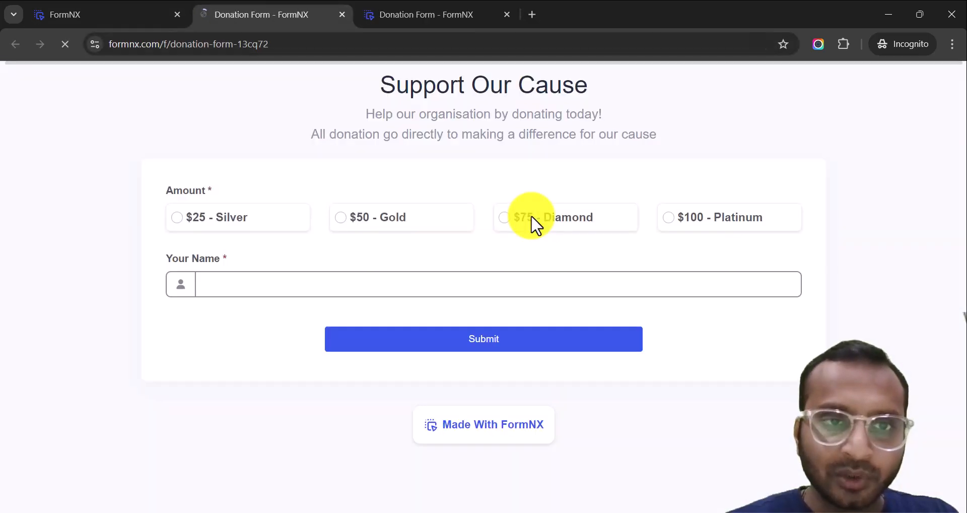
click(506, 14)
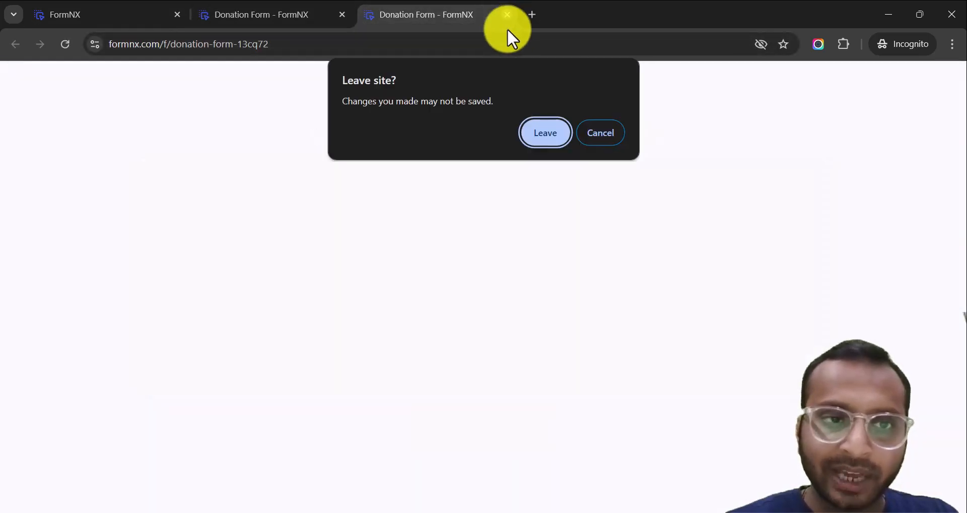
click(535, 132)
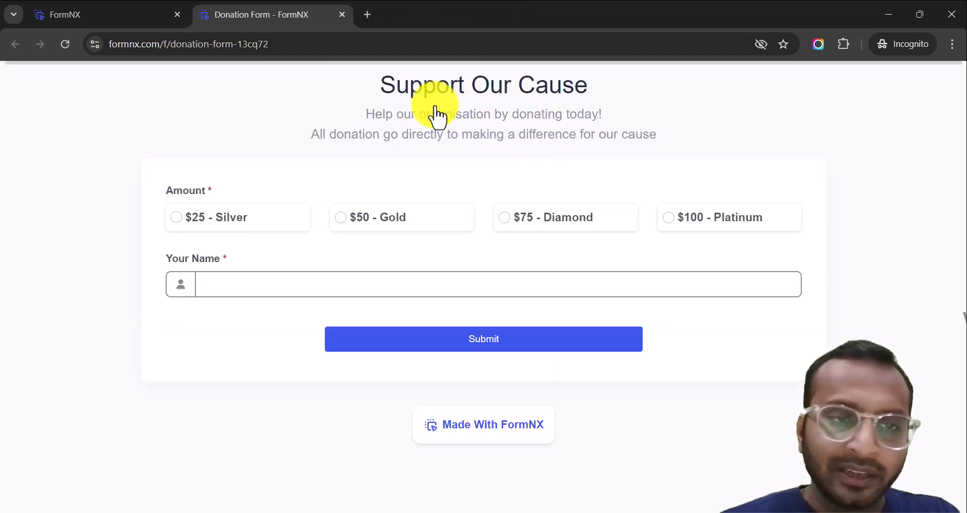
click(121, 17)
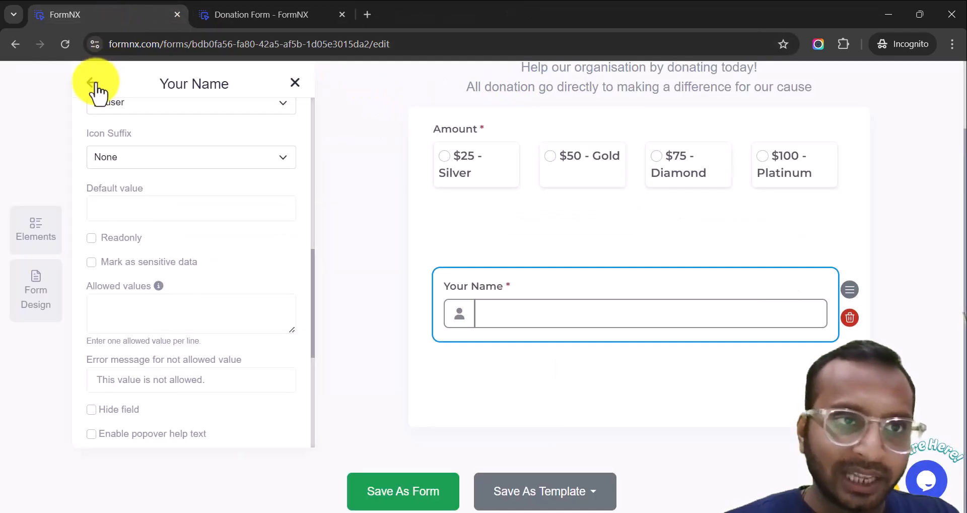
click(96, 82)
Add a required Email field below Your Name at 50% column width
text(emai)
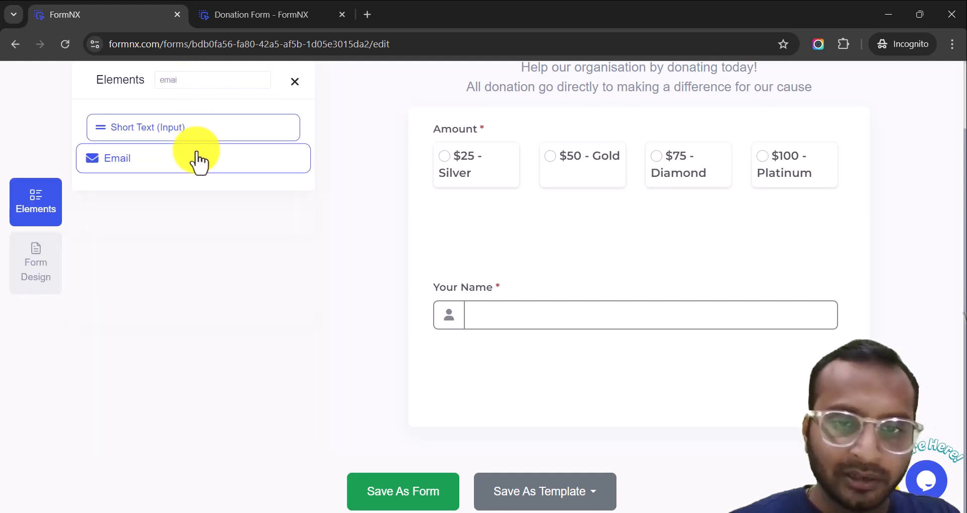
drag(198, 160, 646, 331)
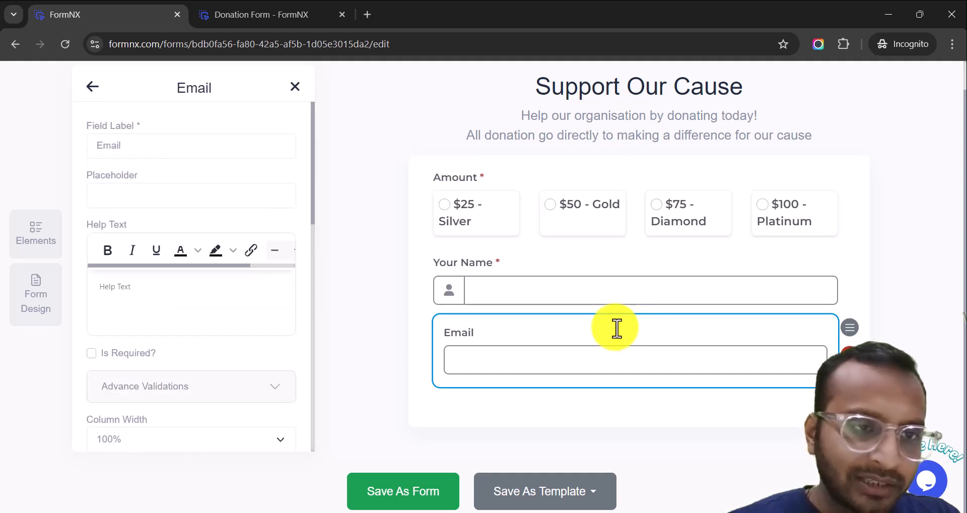
scroll(130, 281, down, 1)
click(130, 283)
scroll(130, 280, down, 2)
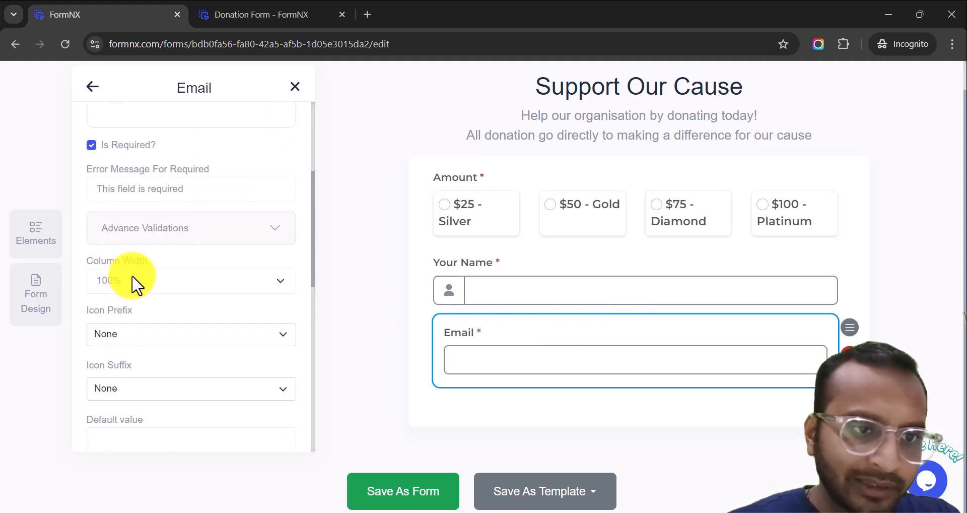
click(129, 281)
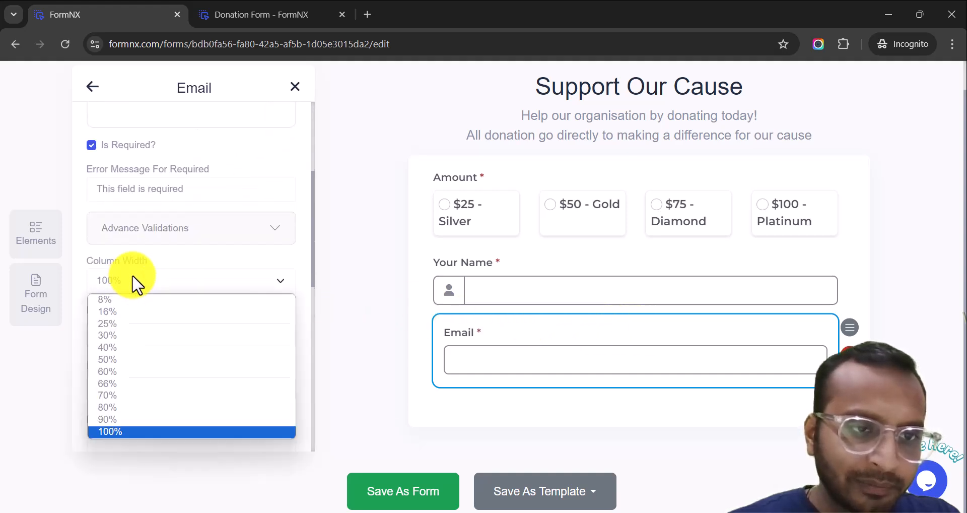
click(138, 358)
Find the envelope icon and set it as the Email field's prefix
click(147, 346)
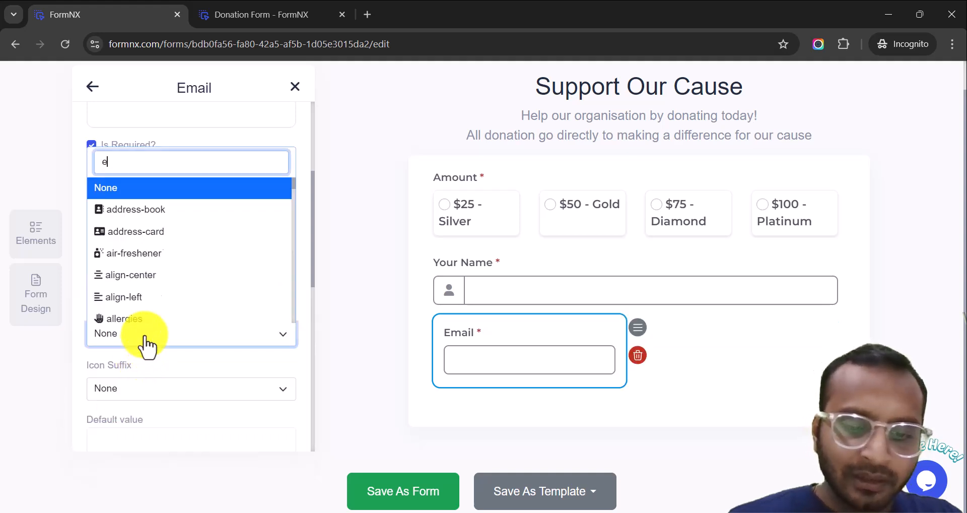
text(eai)
key(BackSpace)
key(BackSpace)
key(BackSpace)
text(mail)
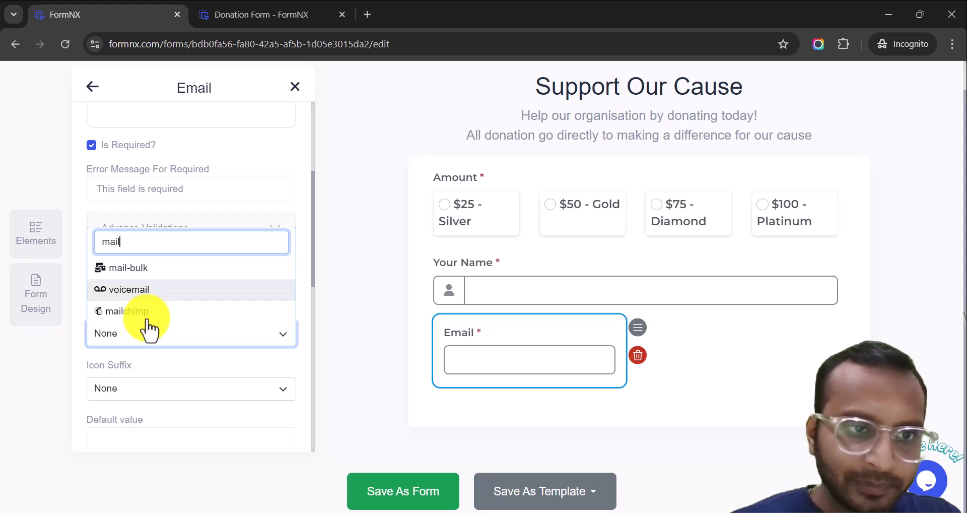
key(ctrl+a)
text(emai)
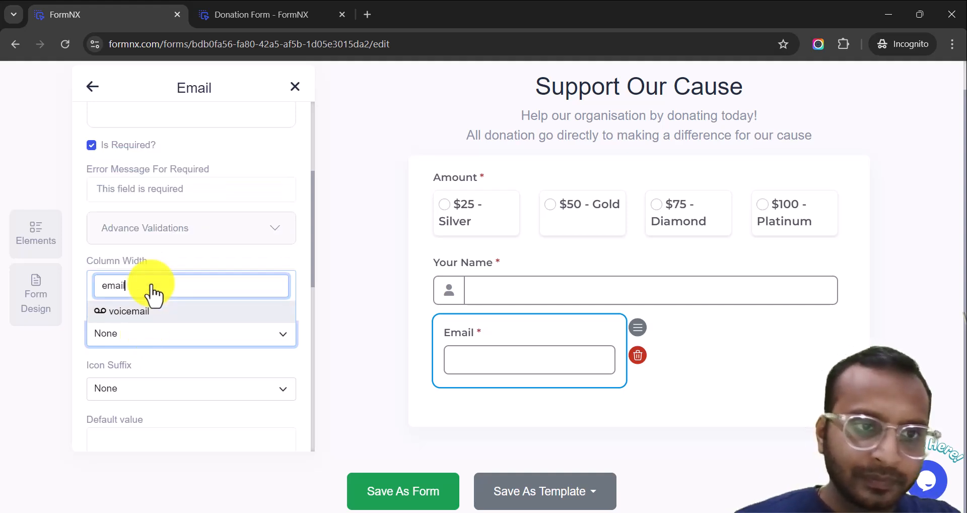
text(enve)
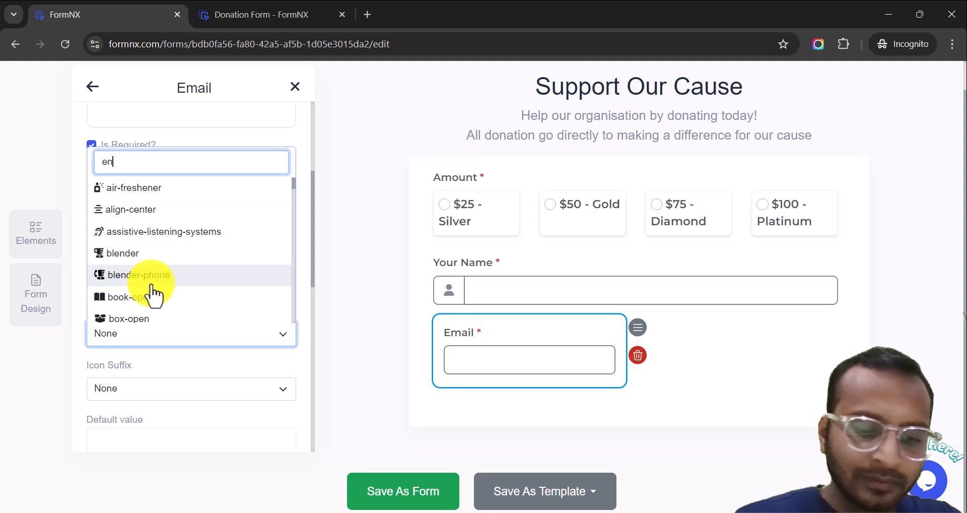
click(160, 203)
scroll(162, 217, down, 3)
scroll(151, 262, down, 2)
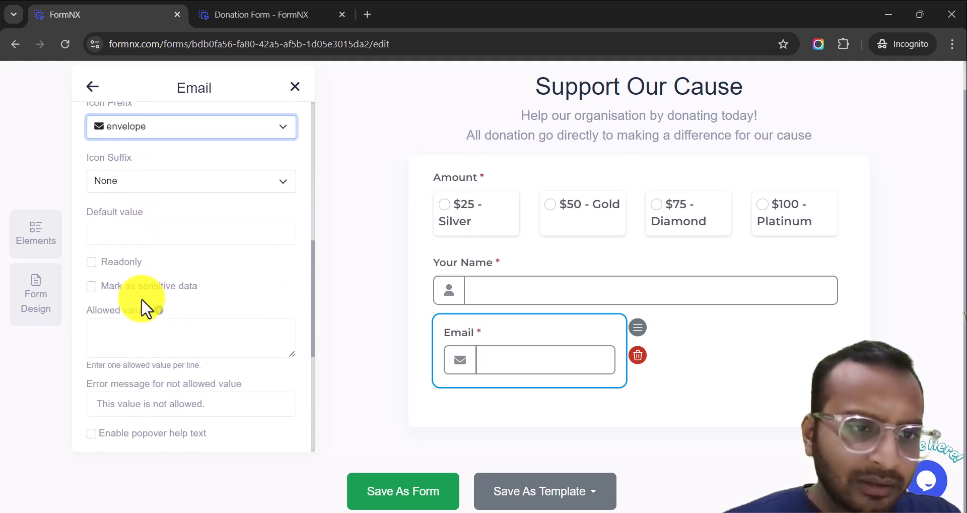
scroll(144, 297, down, 4)
Set the Your Name field's Column Width to 50% so it shares a row with Email
click(470, 266)
scroll(189, 310, down, 2)
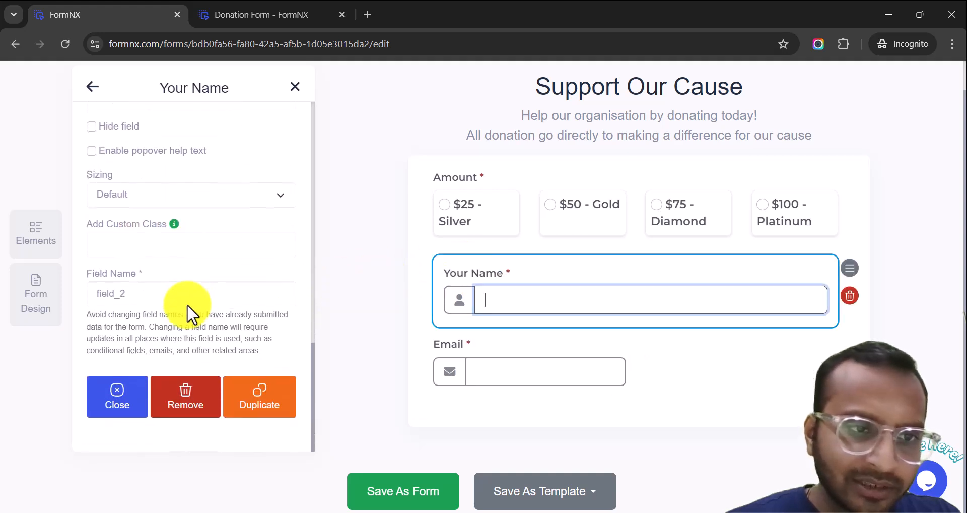
scroll(188, 309, up, 5)
scroll(149, 313, down, 3)
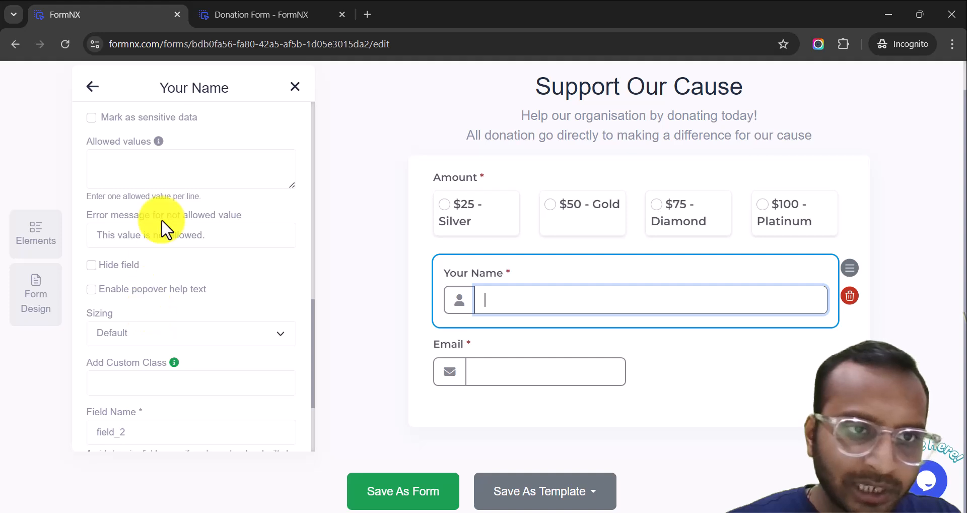
scroll(166, 222, up, 3)
scroll(166, 229, down, 5)
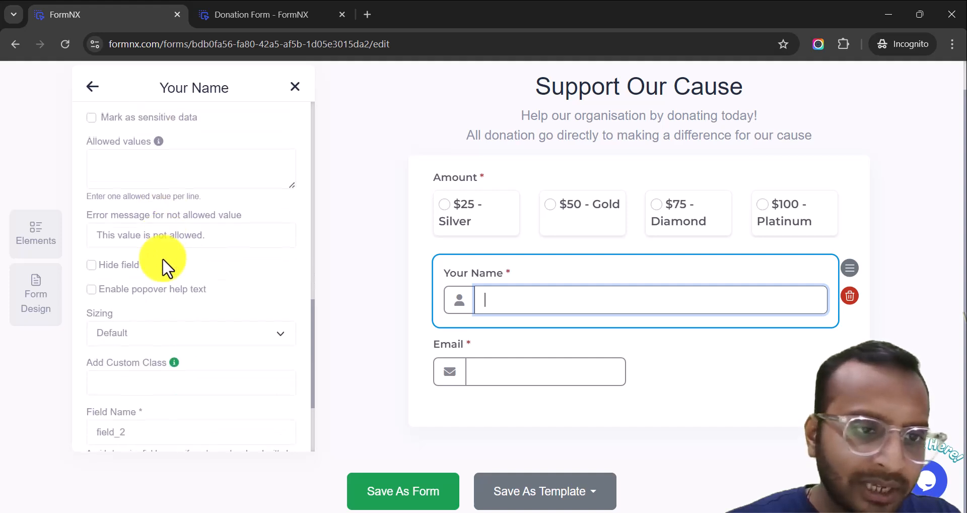
scroll(165, 259, up, 2)
click(162, 261)
click(162, 261)
scroll(163, 262, up, 2)
scroll(162, 261, up, 5)
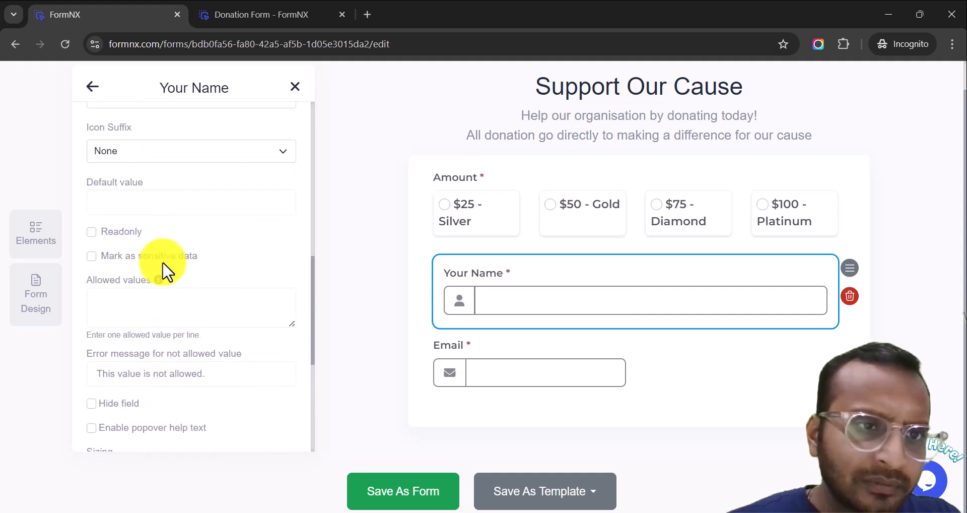
scroll(162, 262, up, 2)
click(167, 250)
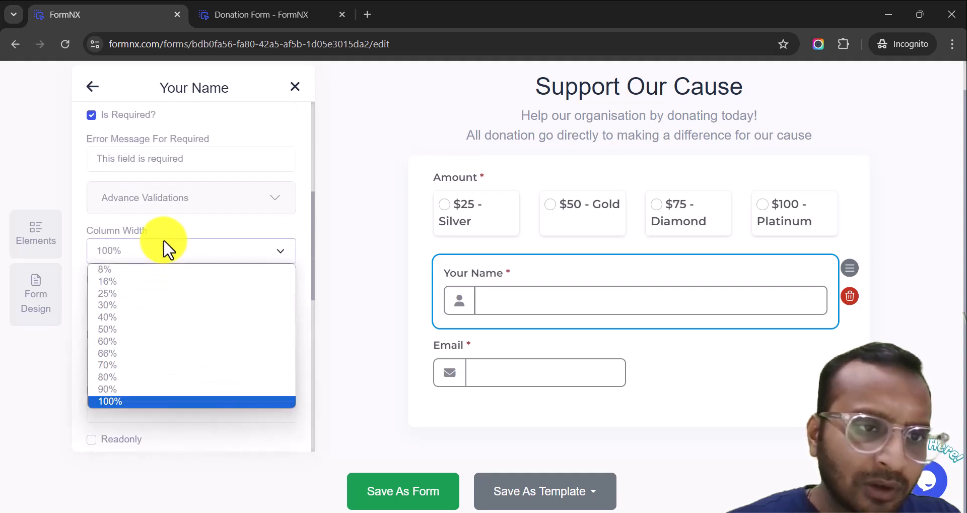
click(148, 329)
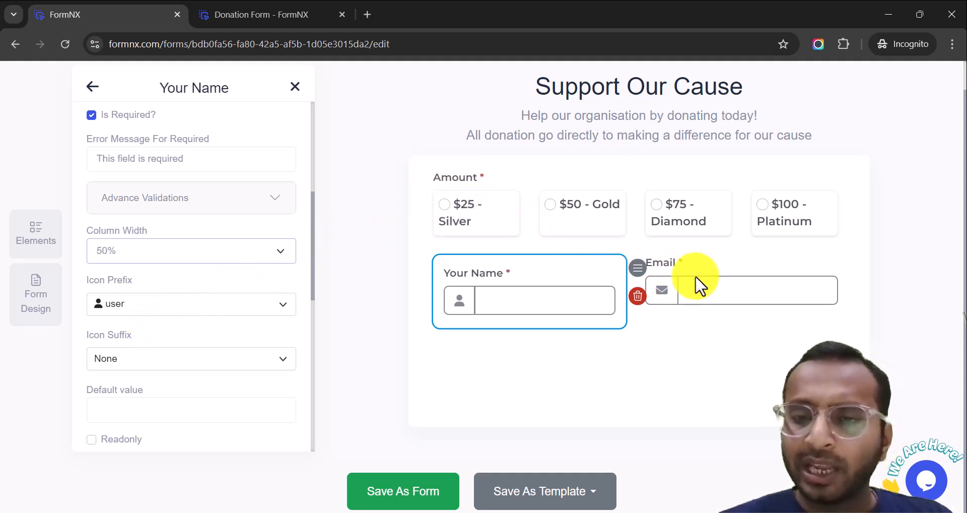
key(alt+Tab)
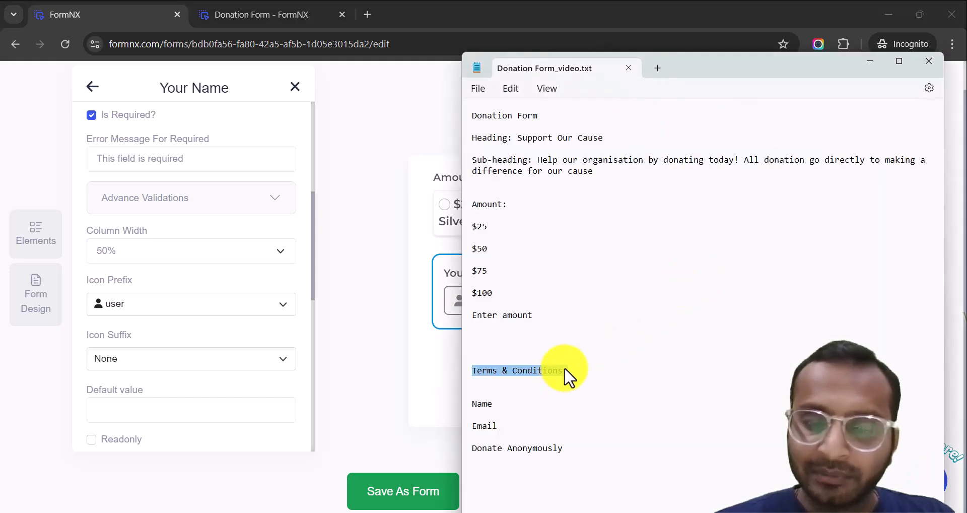
key(alt+Tab)
Add a required 'I agree to the Terms and Conditions' checkbox below Name and Email
click(92, 87)
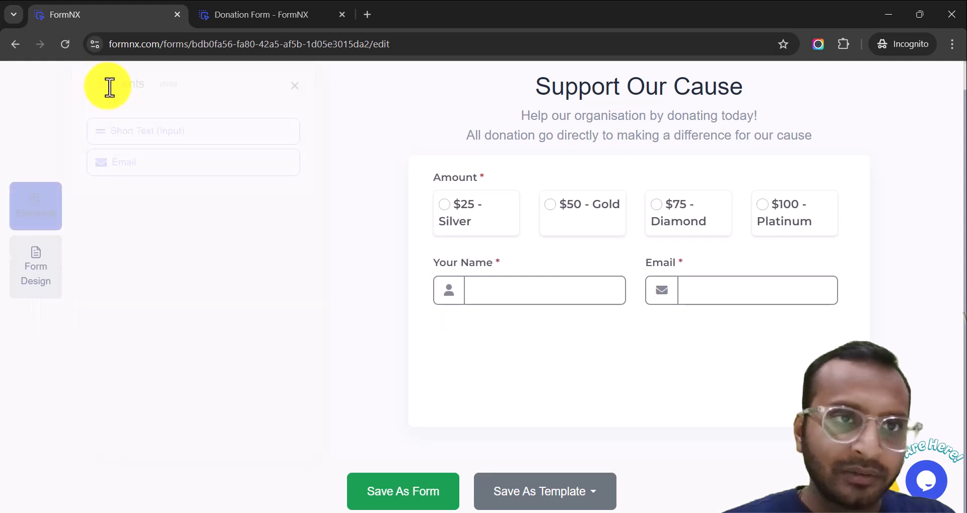
text(term)
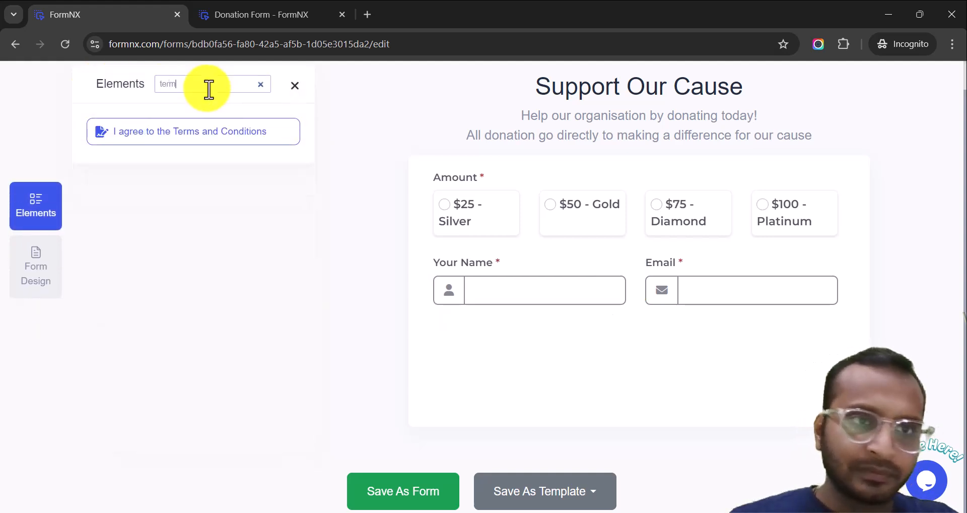
drag(212, 130, 527, 358)
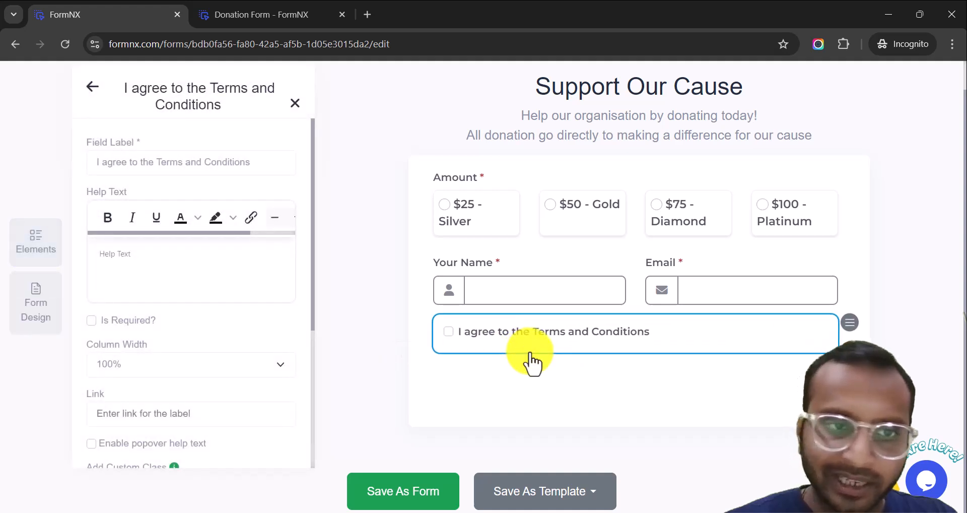
click(135, 320)
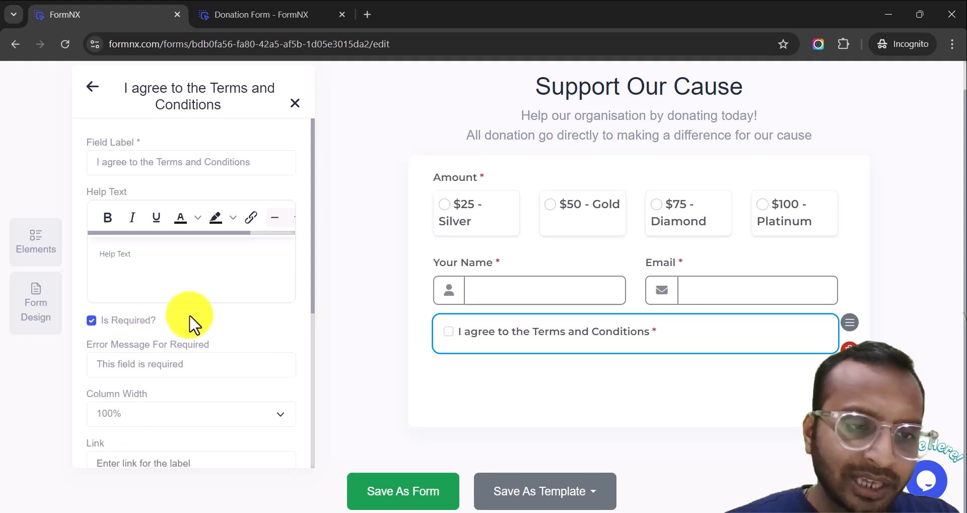
Give the terms checkbox bold help text saying the donor must be above 18
scroll(189, 320, down, 3)
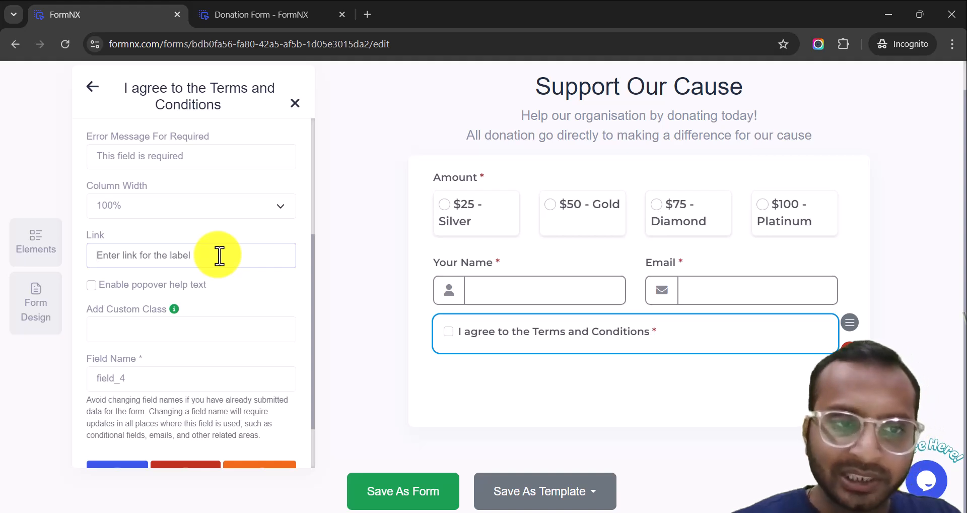
scroll(218, 262, up, 3)
click(179, 212)
text(Here os our ters)
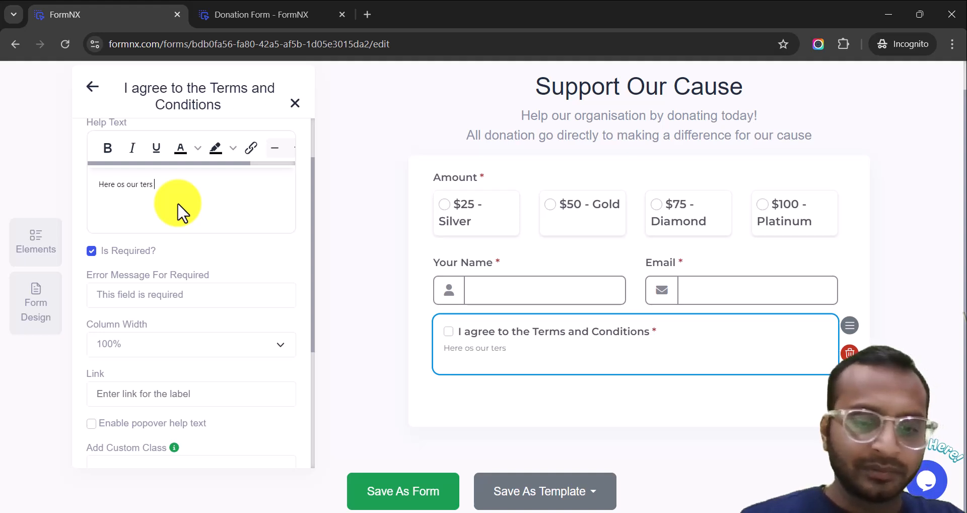
text(You must be above 18 year...)
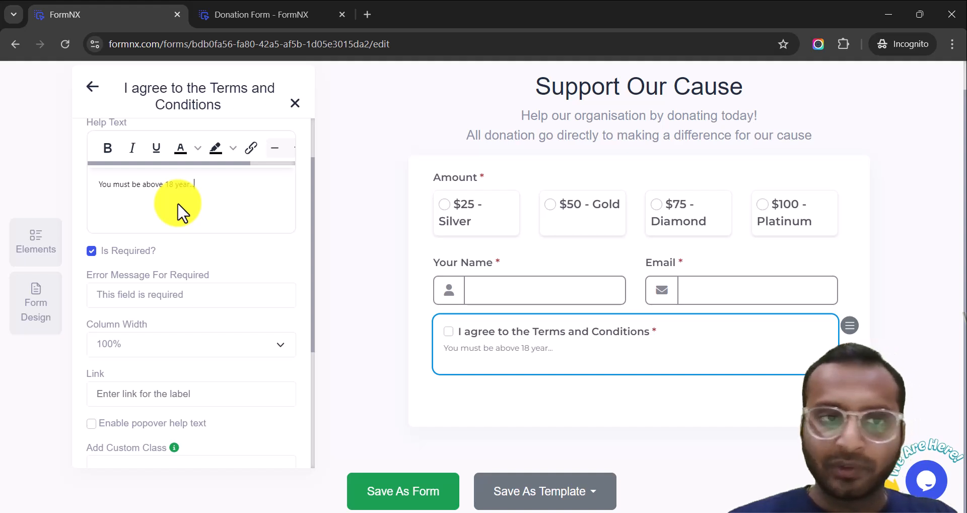
key(ctrl+a)
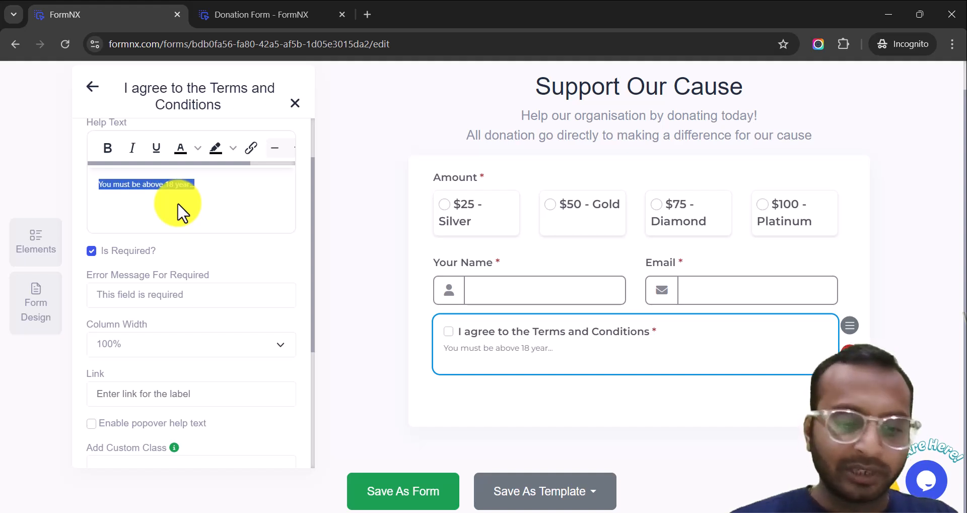
key(ctrl+b)
click(225, 192)
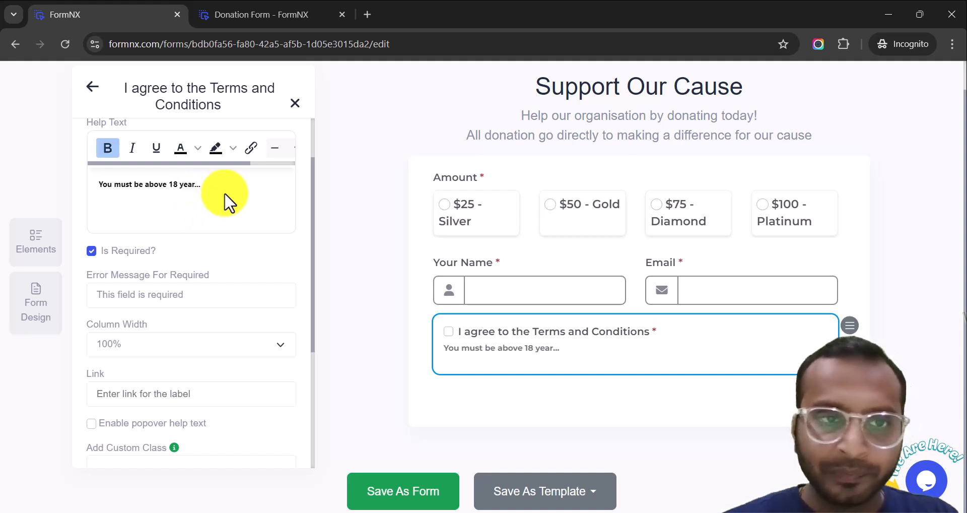
click(394, 491)
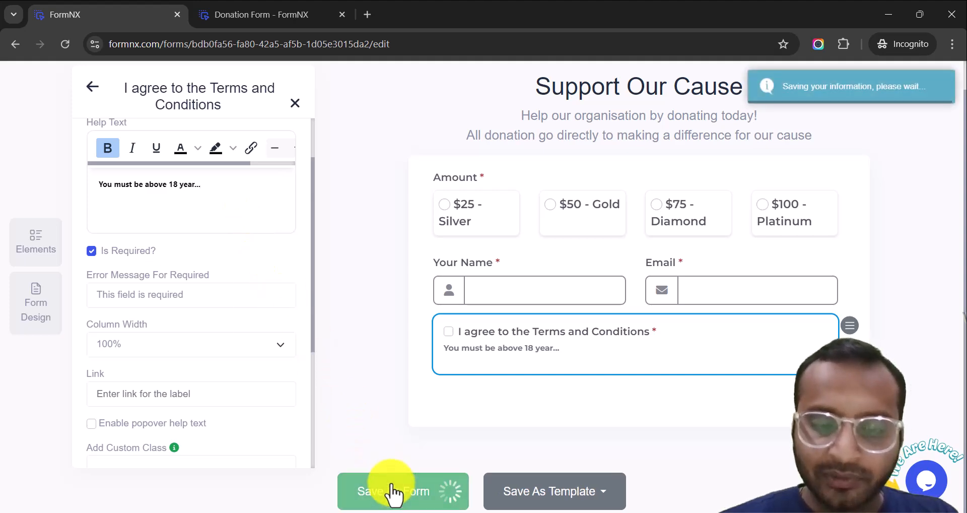
click(263, 13)
click(62, 45)
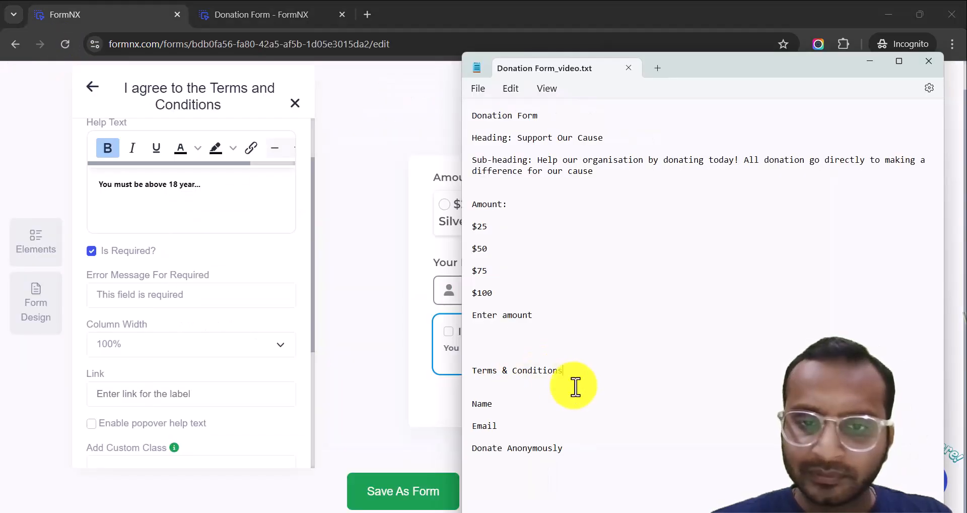
key(alt+Tab)
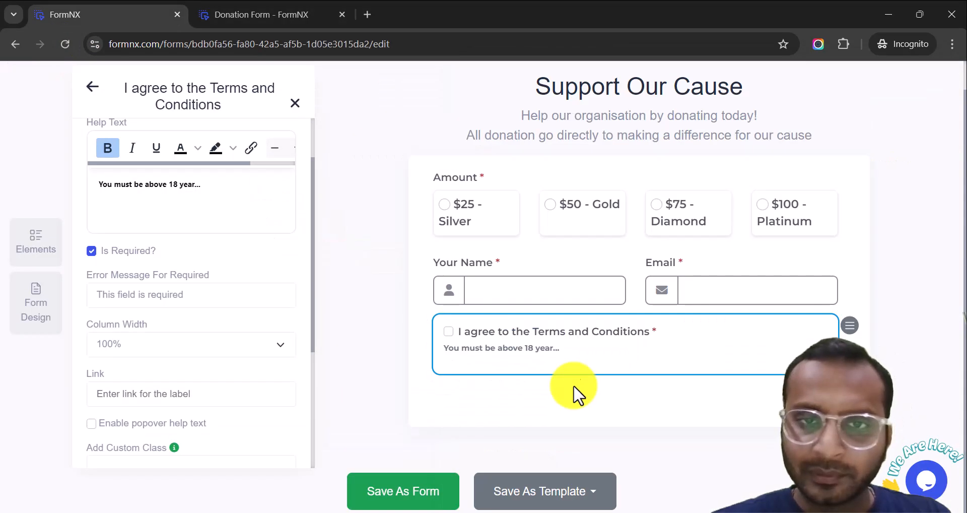
Search Elements for 'image' and place an Image block above the Amount question
click(92, 88)
click(205, 87)
text(m)
key(BackSpace)
text(image)
drag(216, 131, 568, 184)
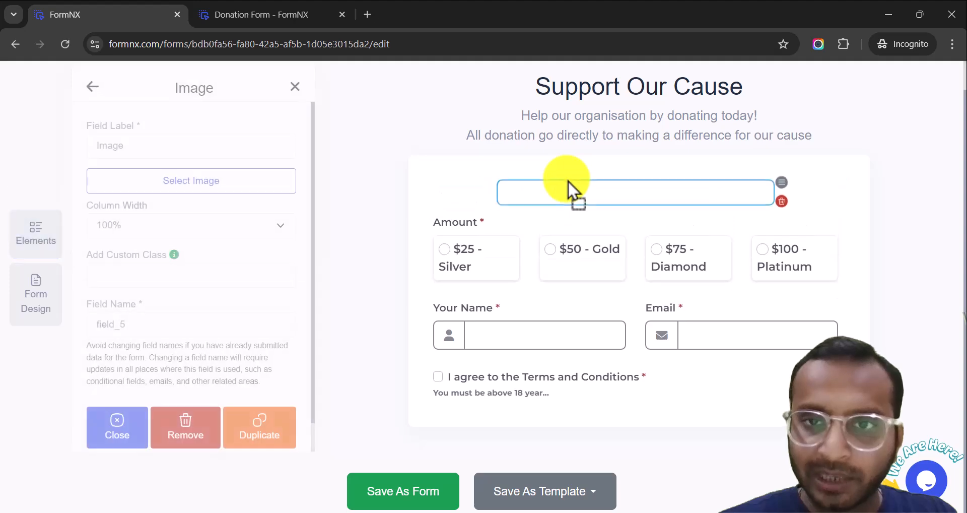
Search Unsplash for 'help' and use the rainbow hand photo as the image
click(203, 192)
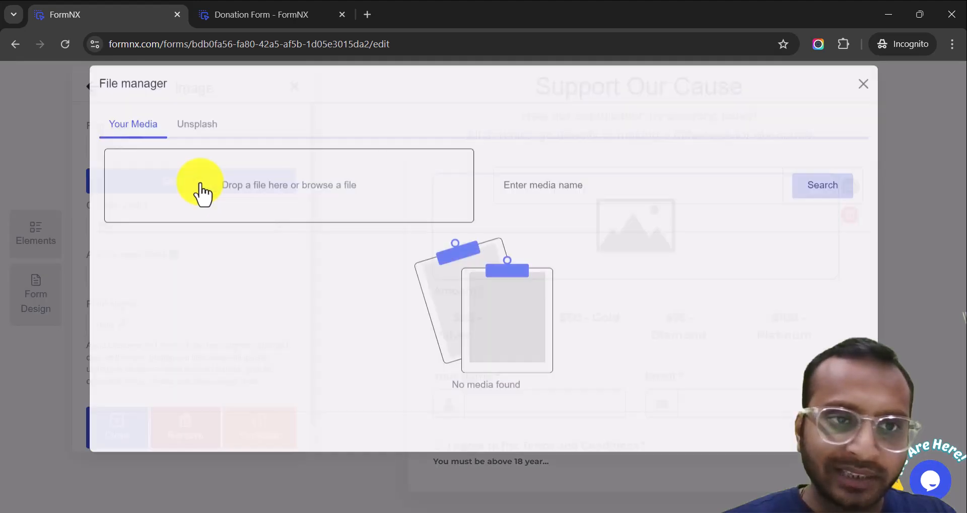
click(207, 143)
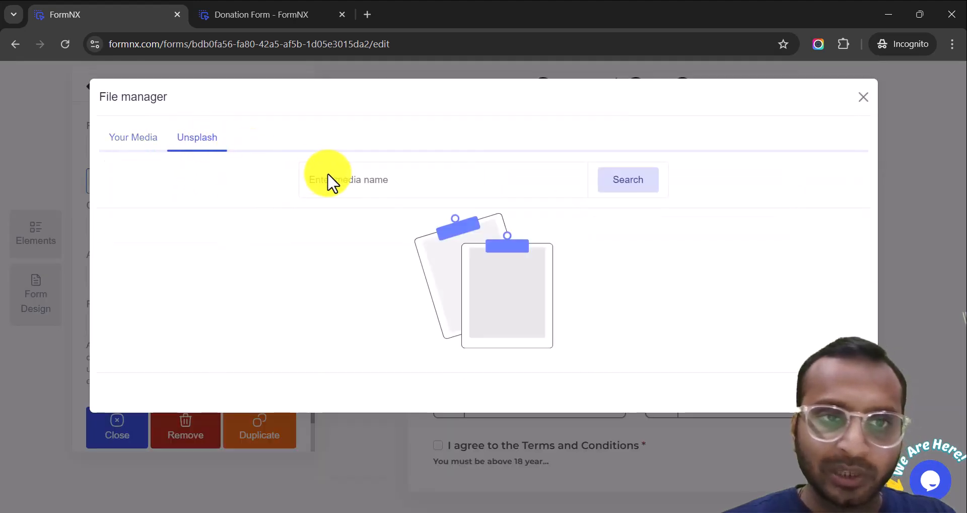
click(350, 180)
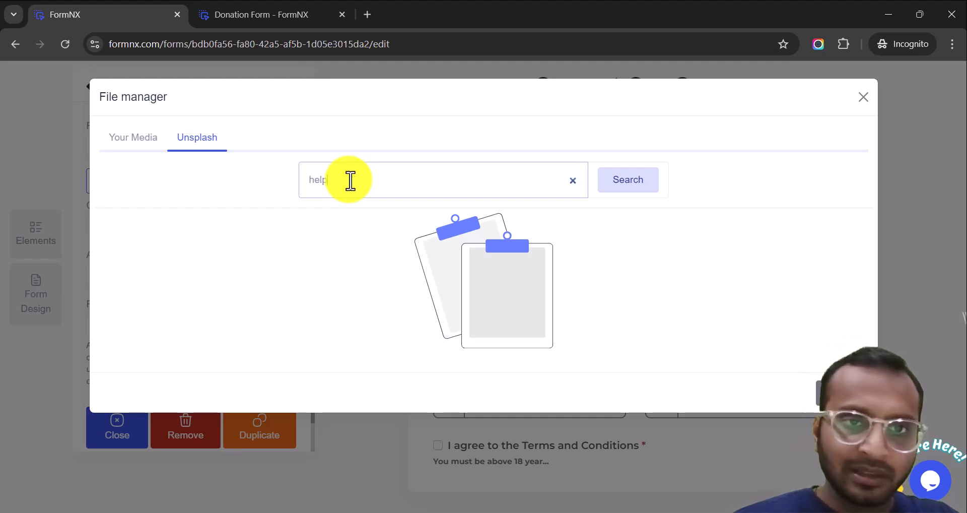
click(620, 184)
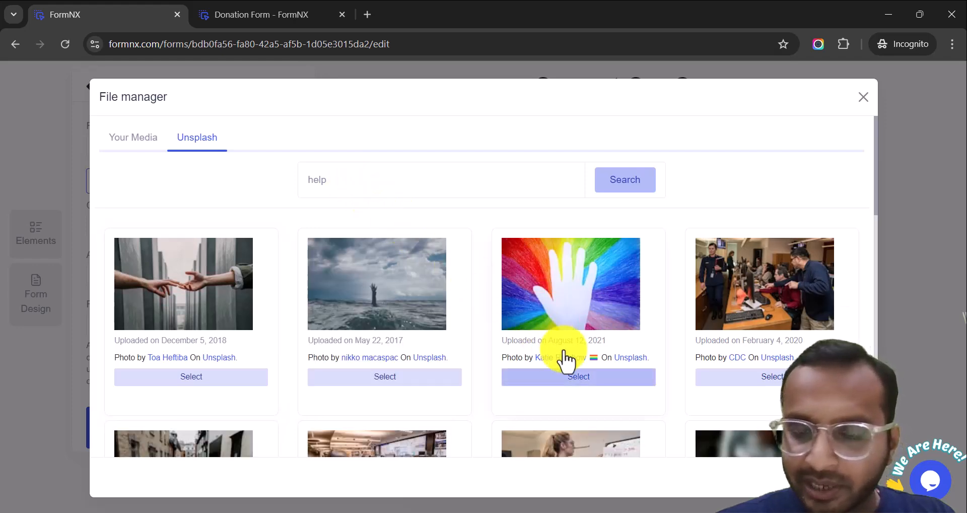
click(597, 378)
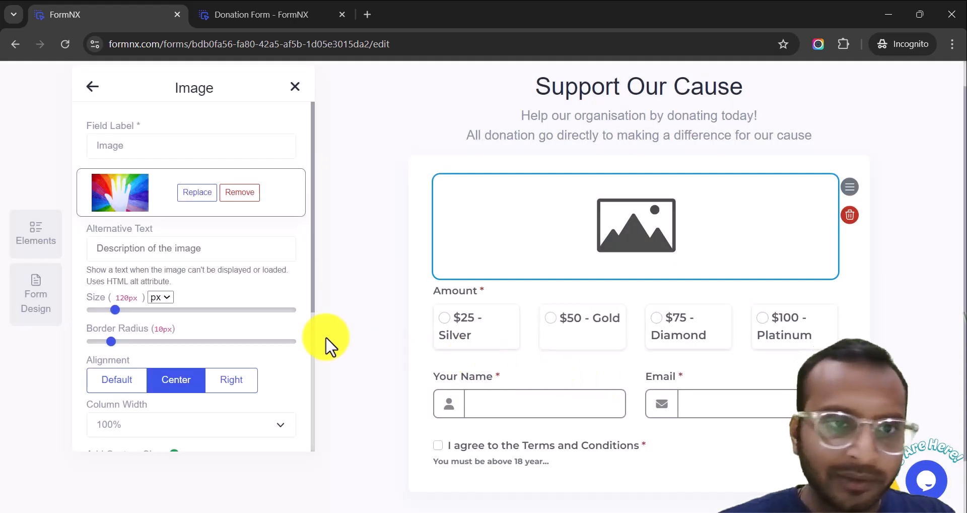
Set the hand image to 1000px size with an 18px border radius
drag(115, 308, 172, 324)
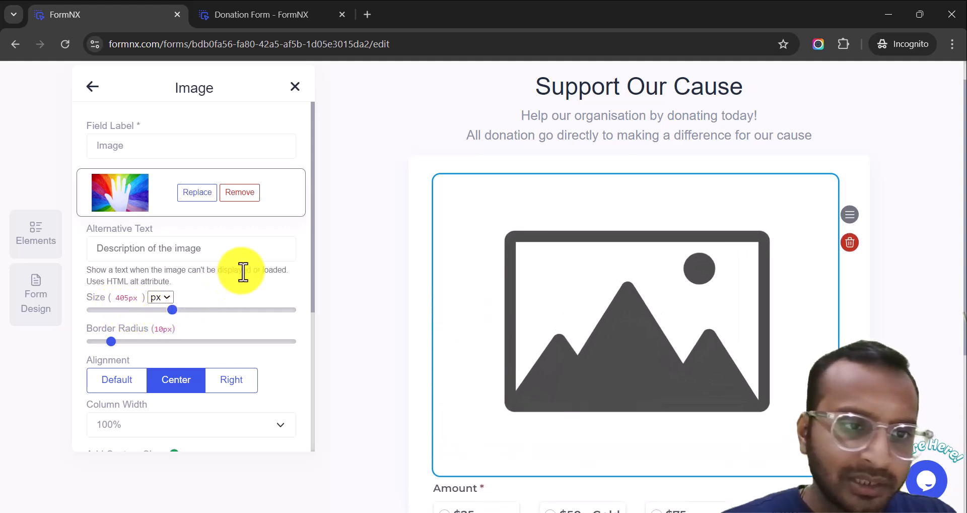
drag(111, 341, 128, 340)
scroll(132, 333, down, 2)
drag(172, 243, 304, 244)
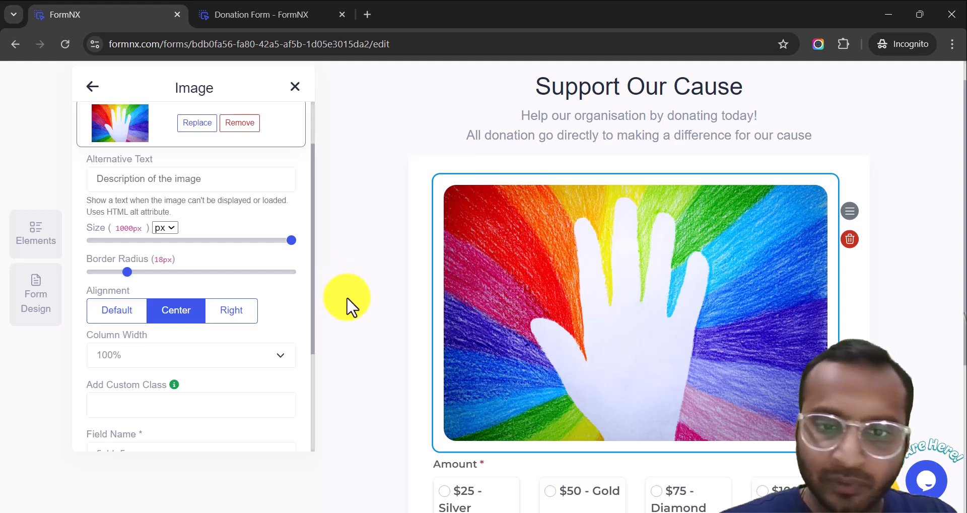
scroll(350, 304, down, 3)
scroll(347, 299, down, 1)
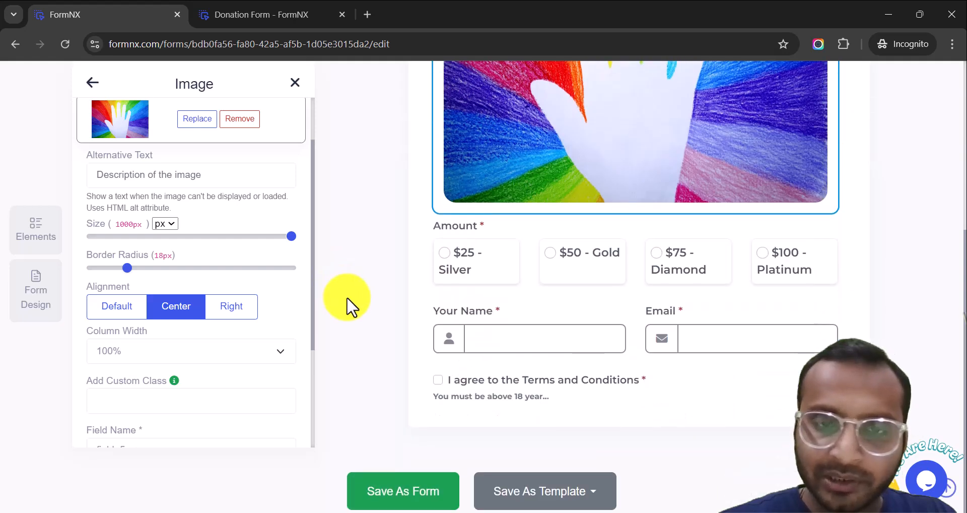
Save the form, reload the live Donation Form, and review its title and subtitle
click(379, 491)
click(279, 16)
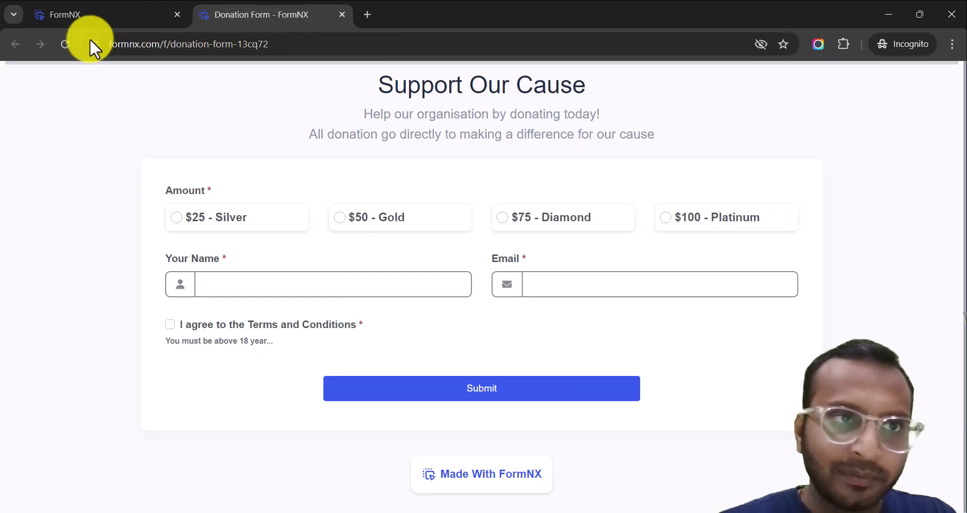
click(66, 43)
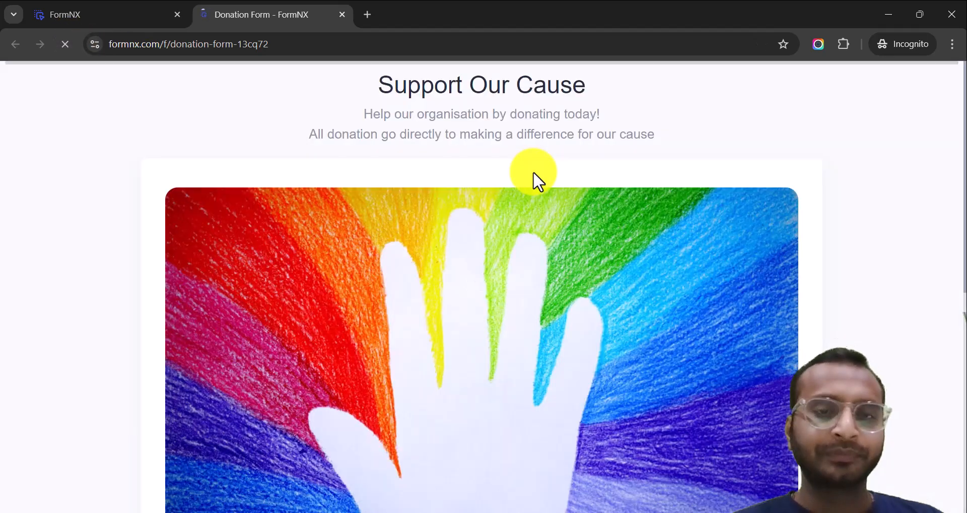
drag(377, 80, 575, 82)
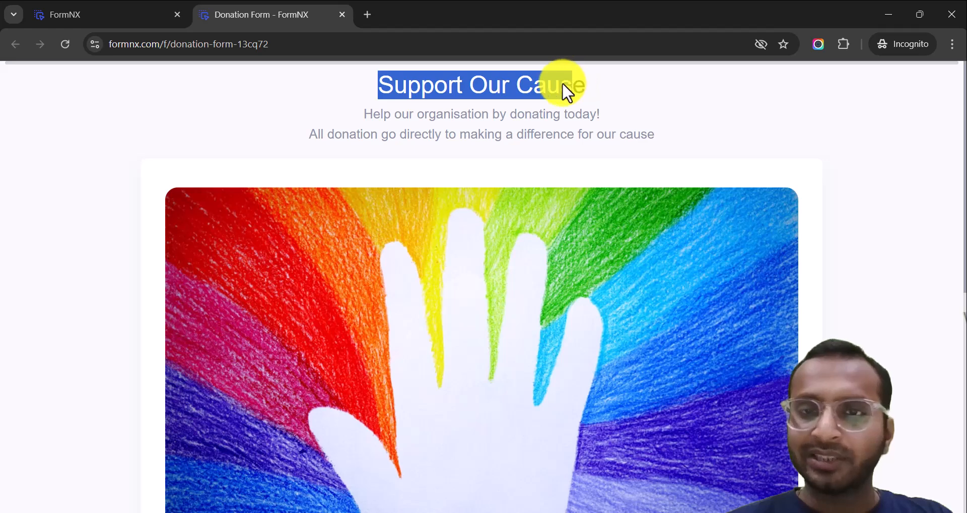
drag(351, 141, 640, 133)
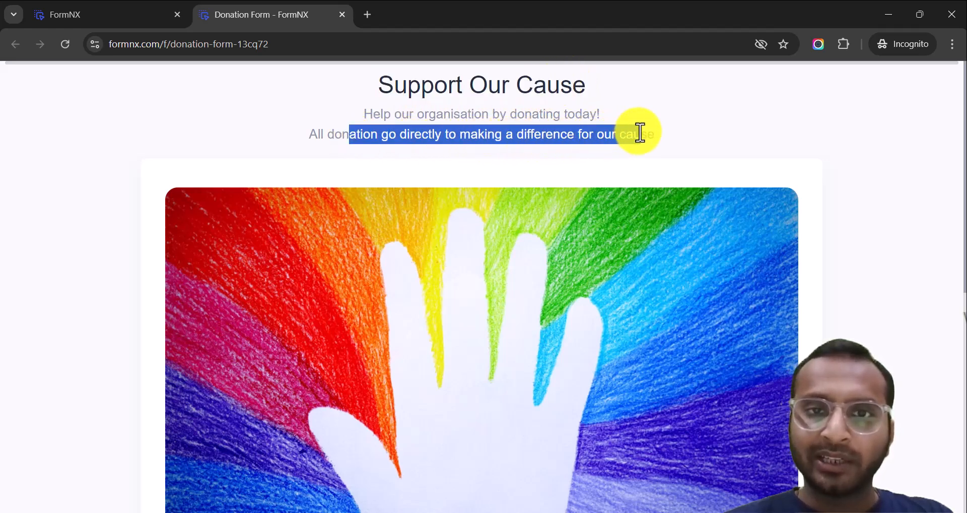
double_click(640, 134)
scroll(641, 151, down, 4)
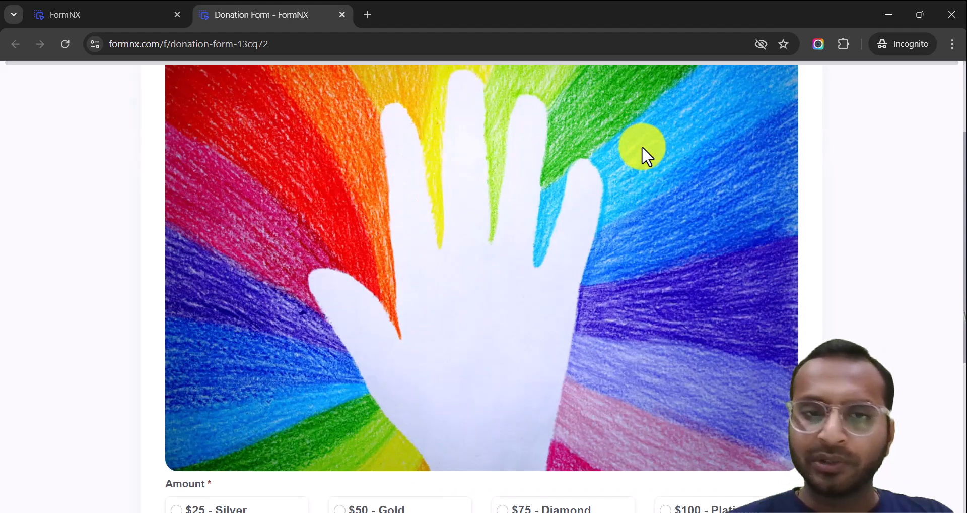
scroll(453, 190, up, 3)
scroll(453, 186, down, 4)
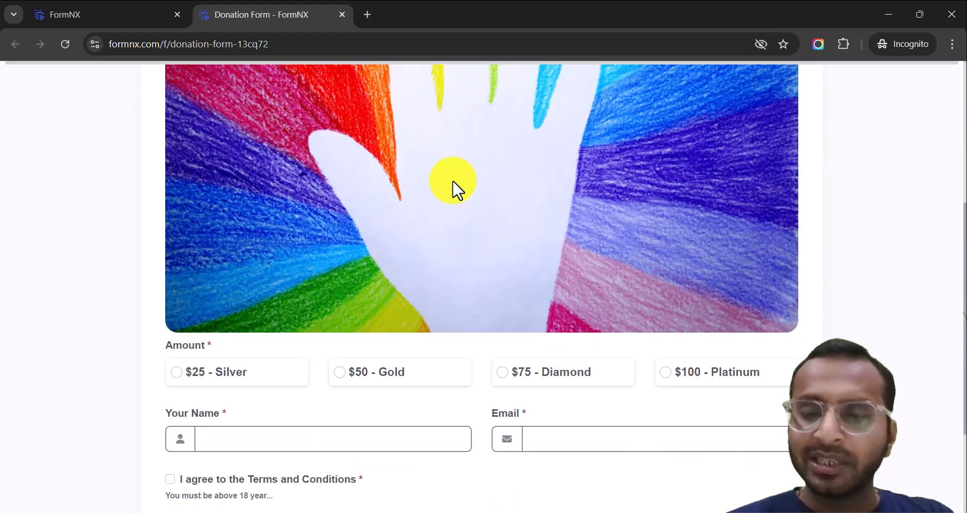
scroll(452, 183, up, 5)
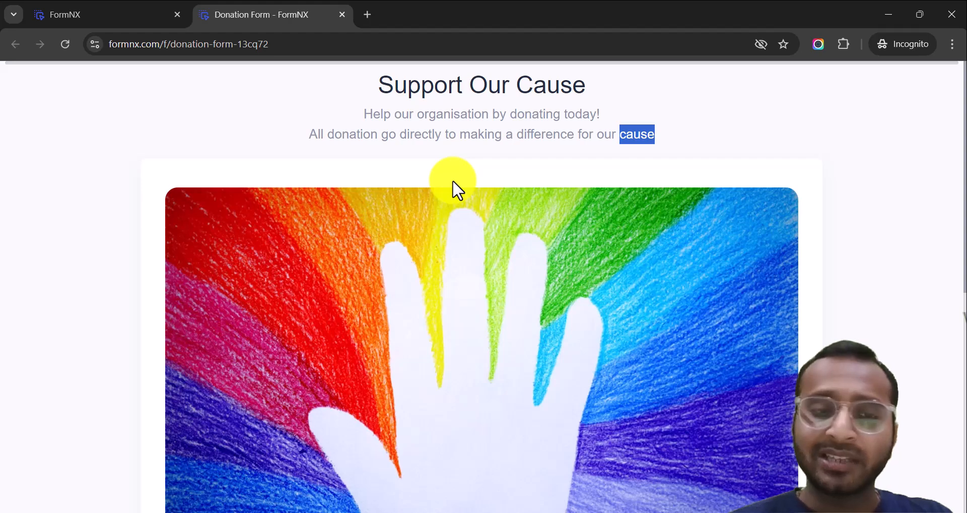
scroll(452, 179, down, 9)
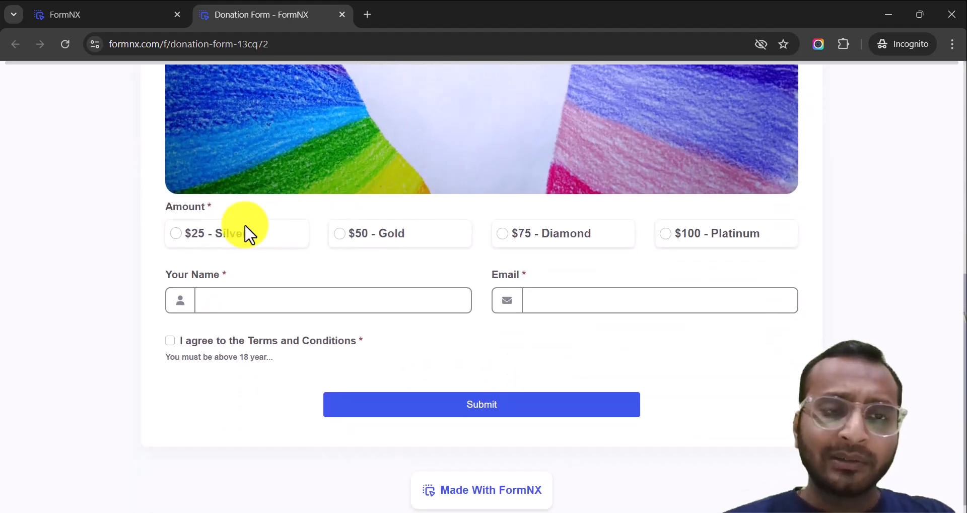
Choose $100 - Platinum, leave name, email and terms empty, and submit to check validation
click(217, 241)
click(402, 246)
click(554, 243)
click(692, 247)
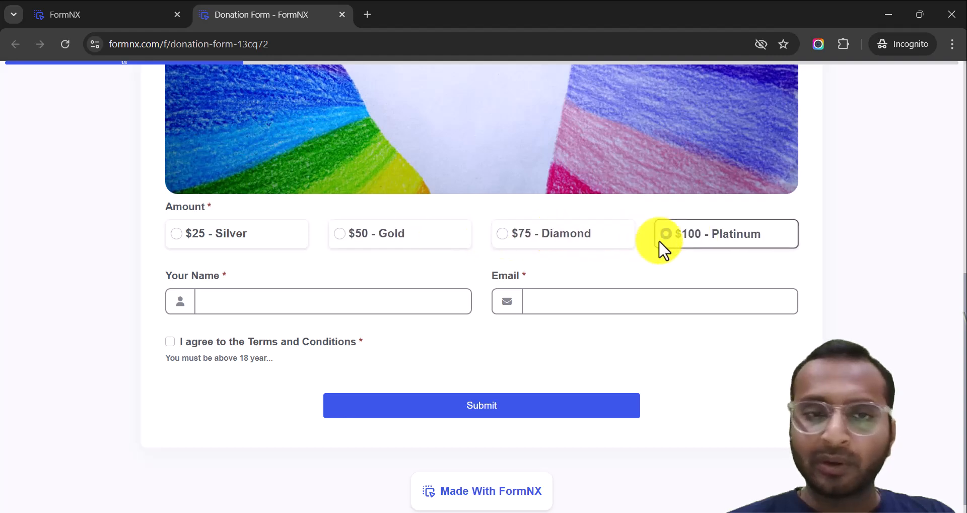
click(309, 300)
click(574, 300)
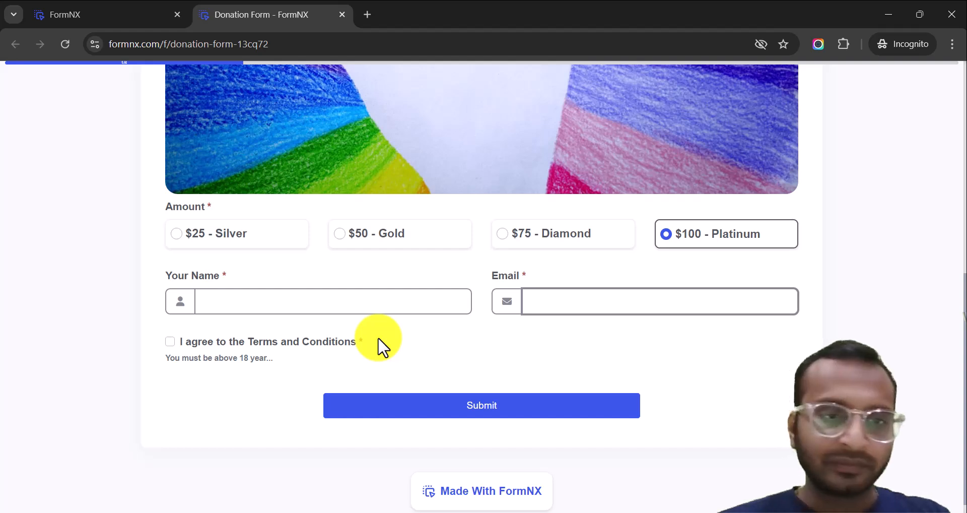
click(261, 341)
click(262, 342)
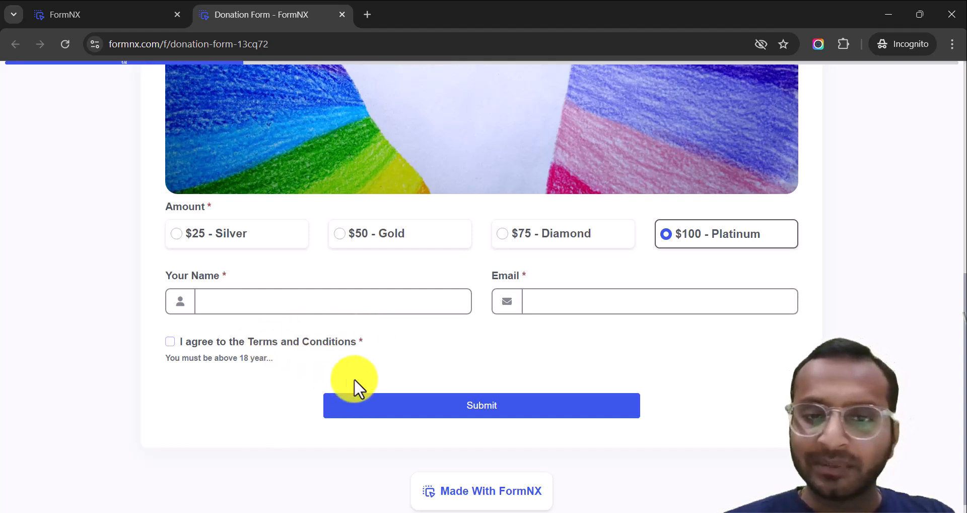
click(396, 407)
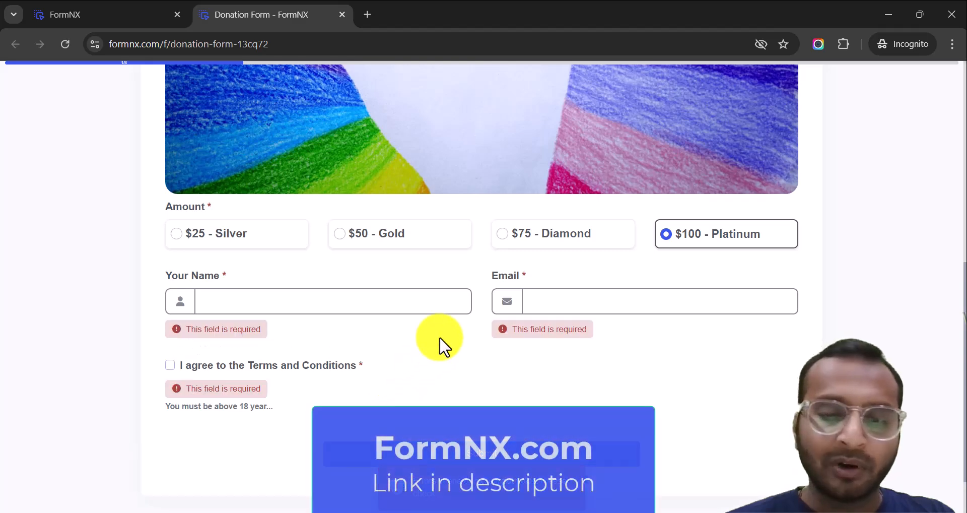
scroll(438, 342, up, 5)
scroll(441, 344, down, 5)
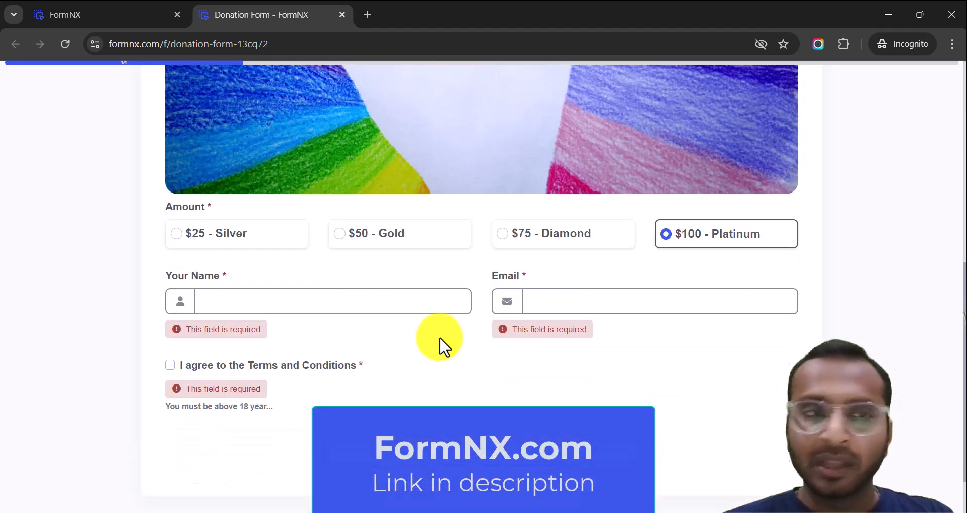
Dismiss the save confirmation and click Connect on the Stripe card under Integrations
click(83, 15)
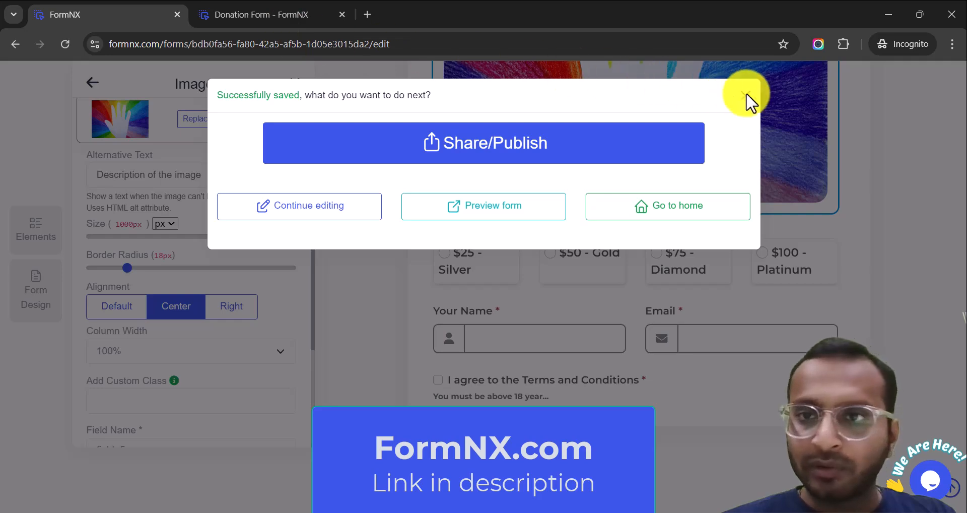
click(745, 96)
scroll(725, 89, up, 5)
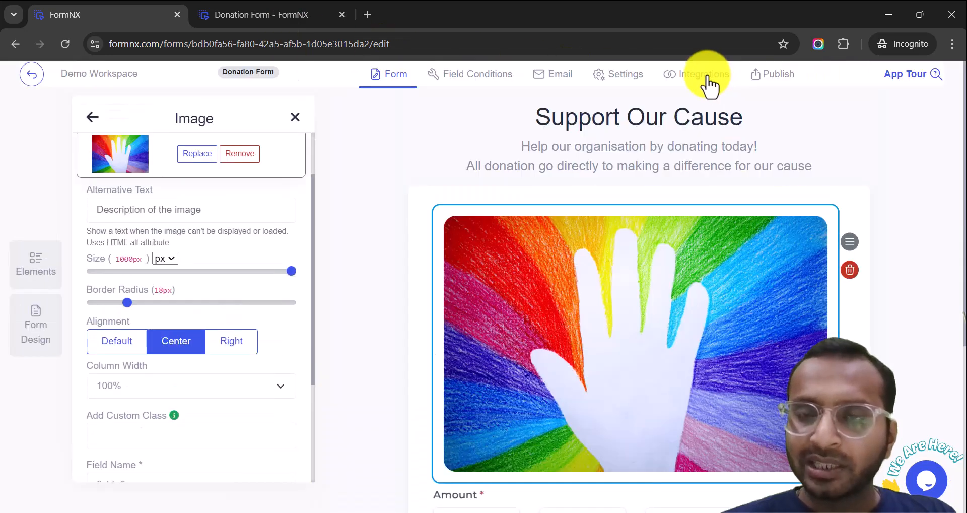
click(708, 76)
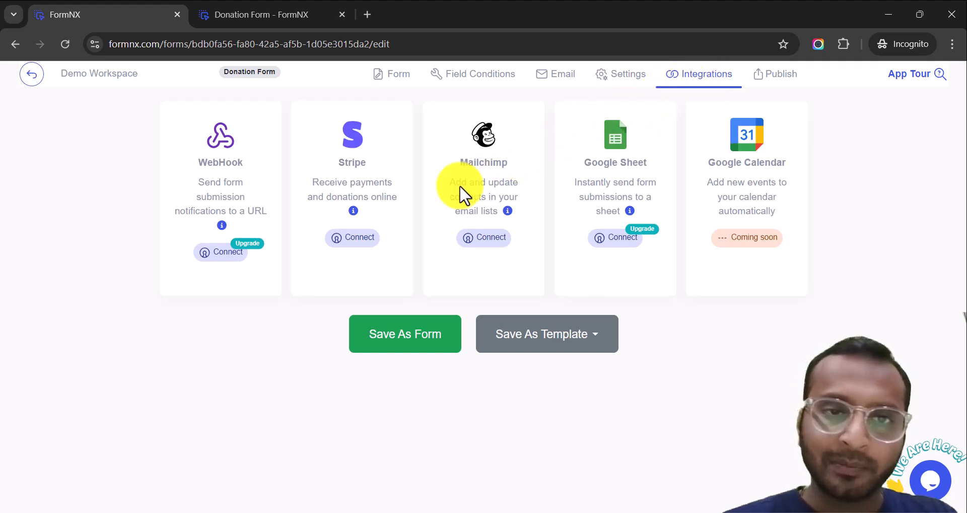
click(354, 237)
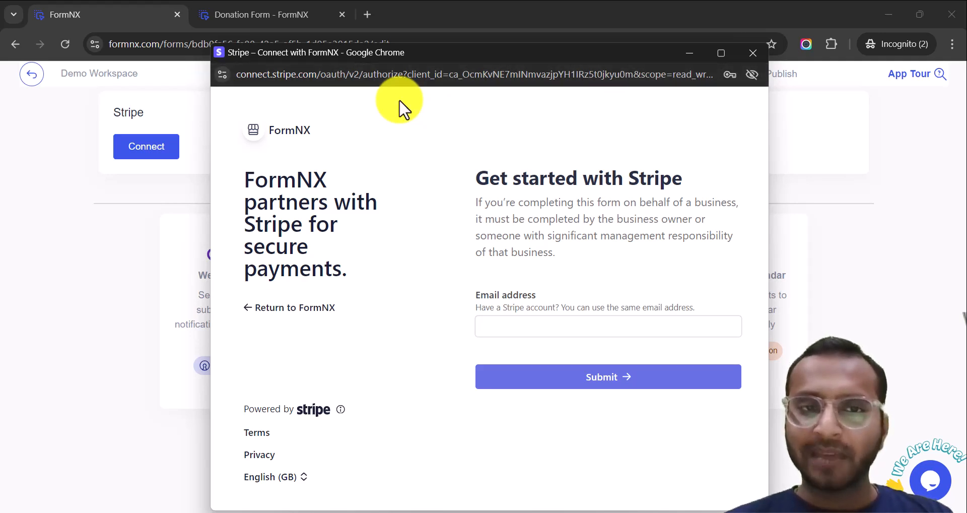
Sign in to Stripe with the account e-mail and verification code, and connect it to FormNX
drag(246, 180, 346, 258)
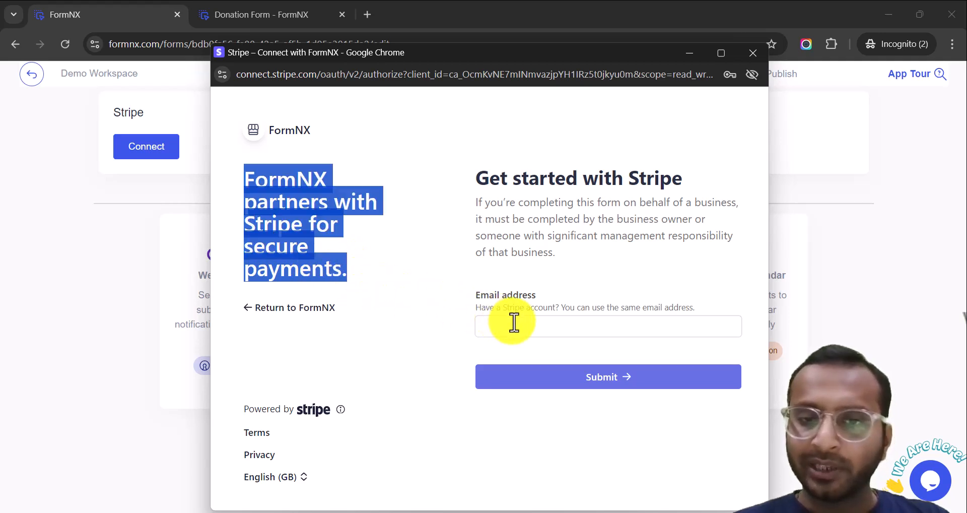
click(513, 322)
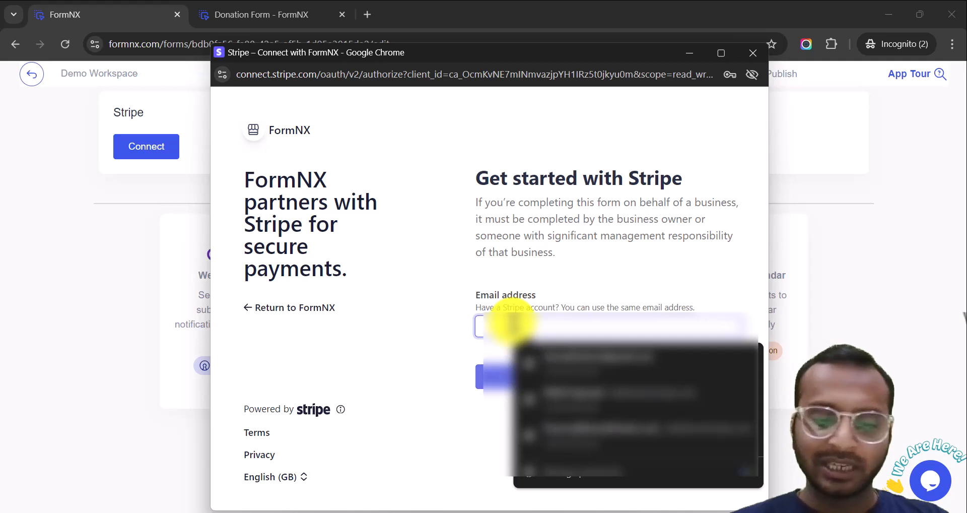
text(t)
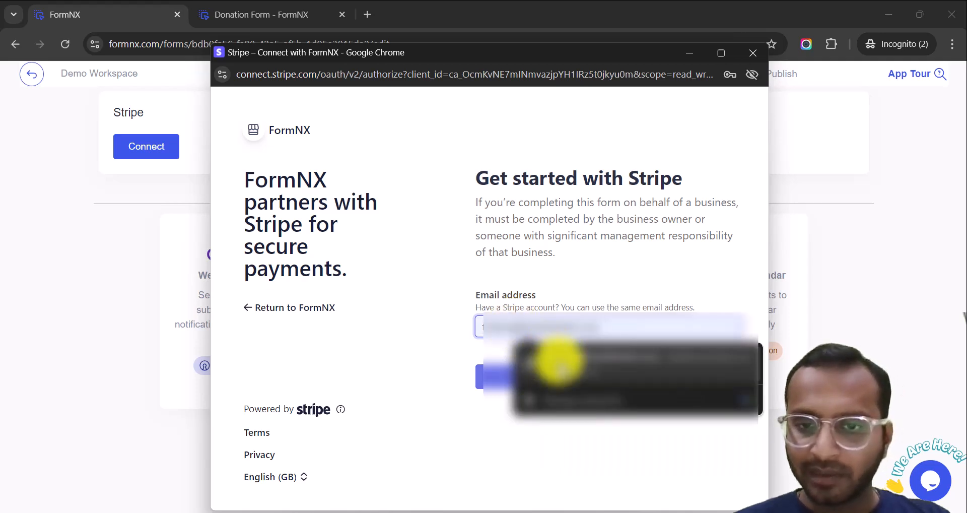
click(550, 356)
click(563, 379)
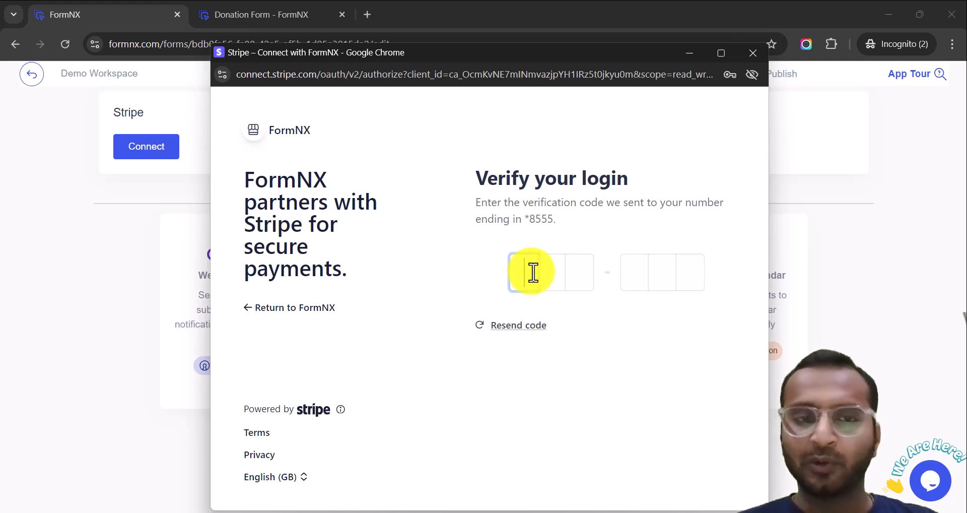
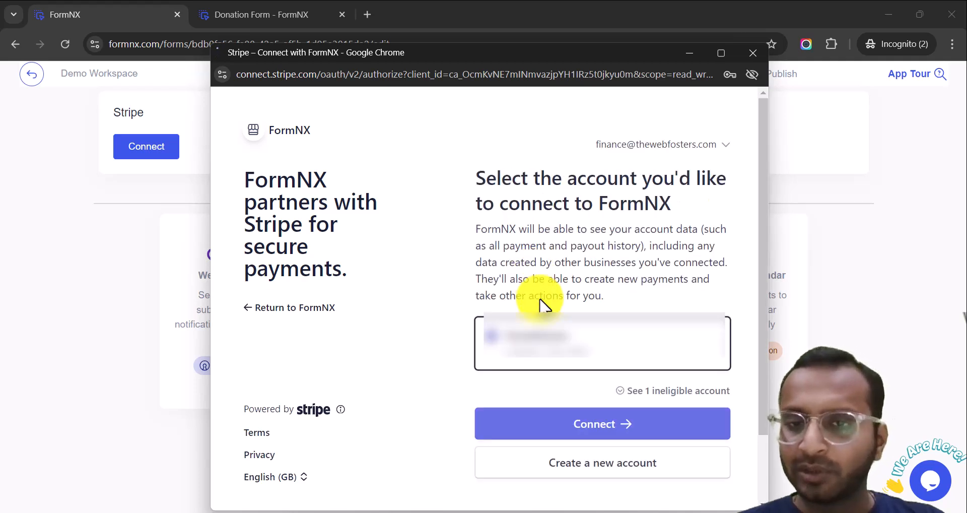
click(580, 426)
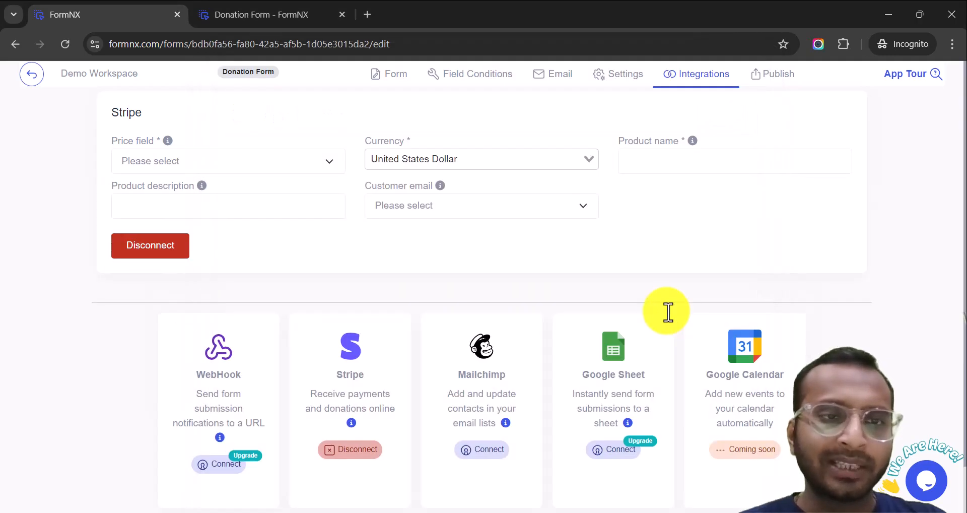
Map the Stripe customer email to the form's Email field, keeping United States Dollar, and return to the form builder
click(203, 162)
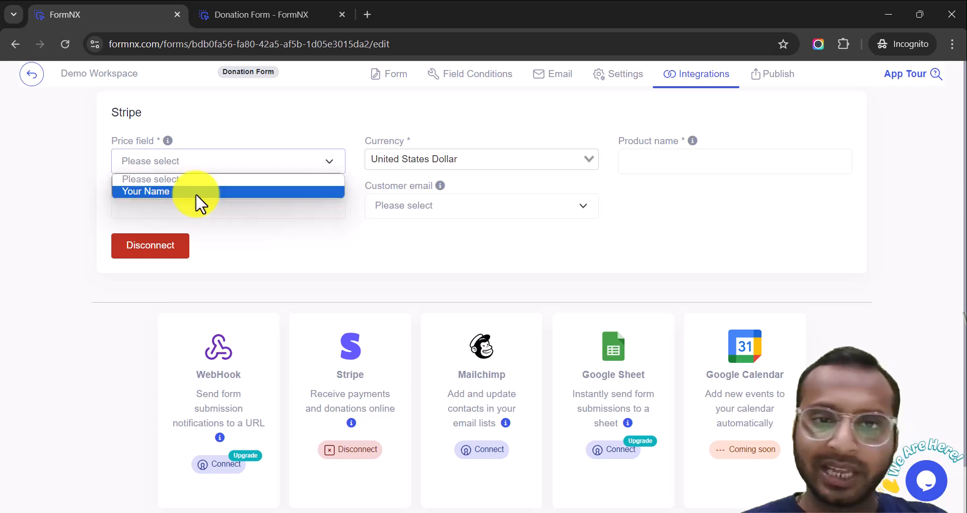
click(652, 207)
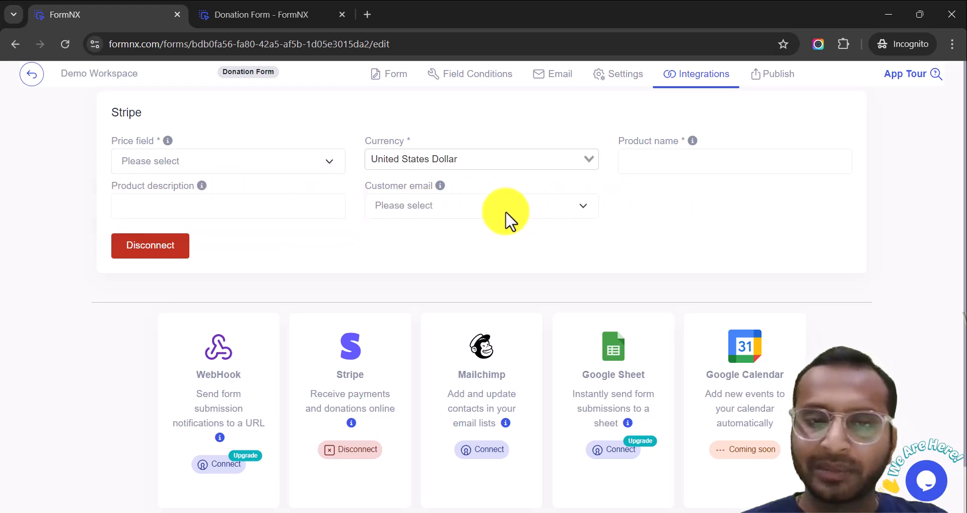
click(458, 210)
click(468, 204)
click(461, 209)
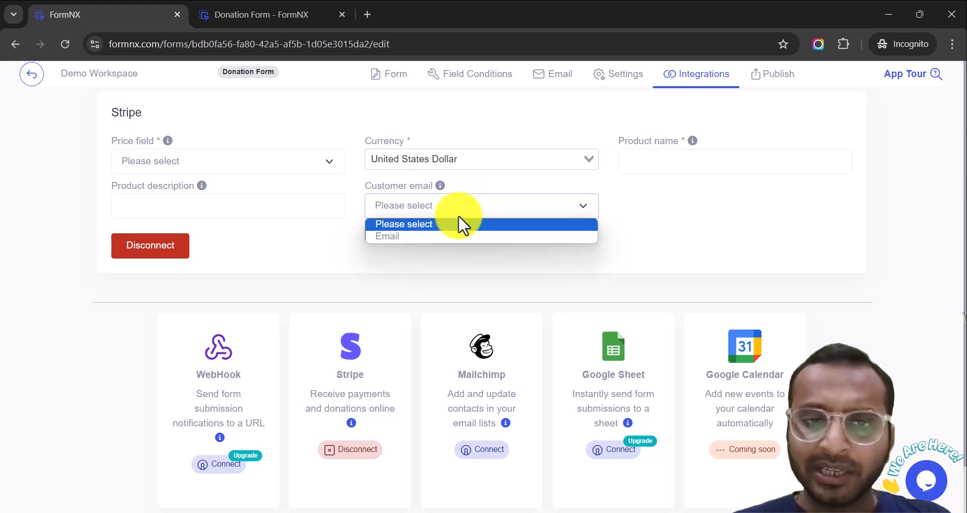
click(445, 235)
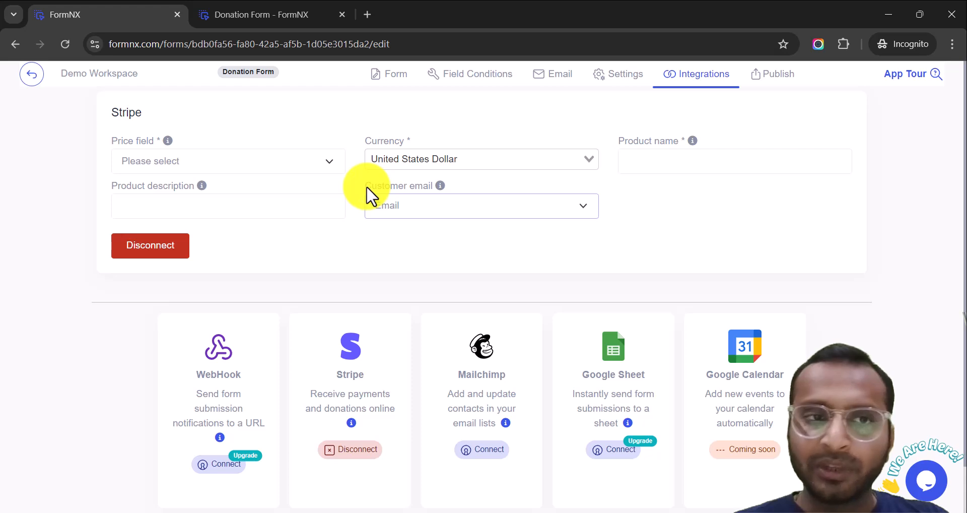
click(177, 160)
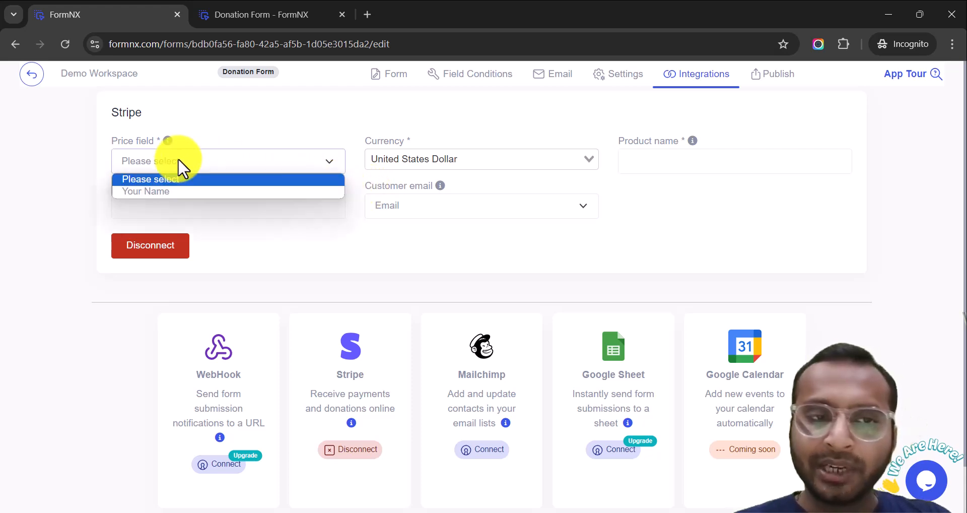
click(179, 160)
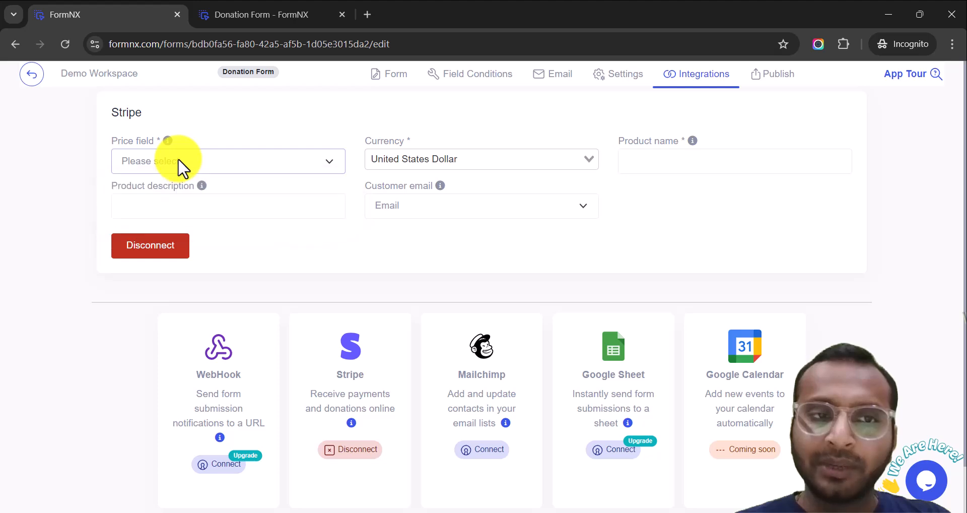
click(379, 82)
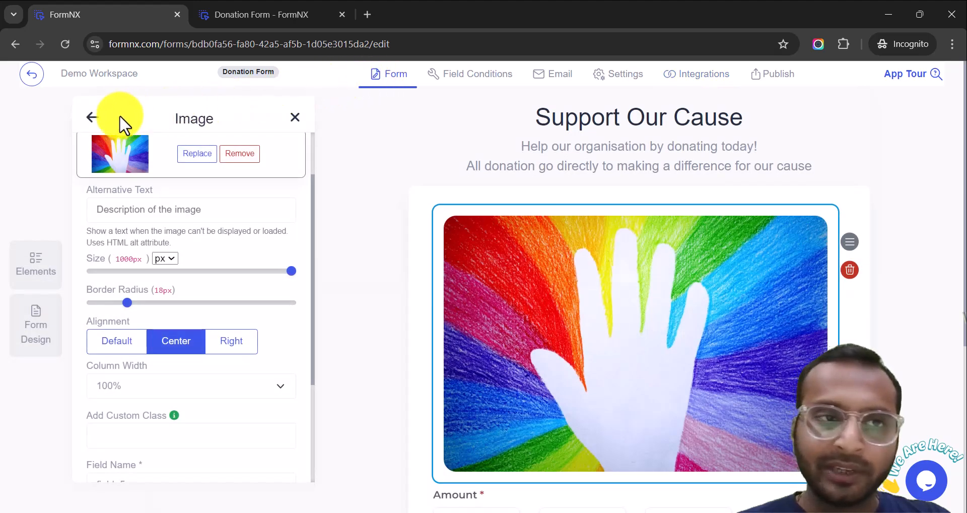
Search 'cal' and place a Form calculation field below the Amount options
click(92, 120)
double_click(201, 115)
text(cal)
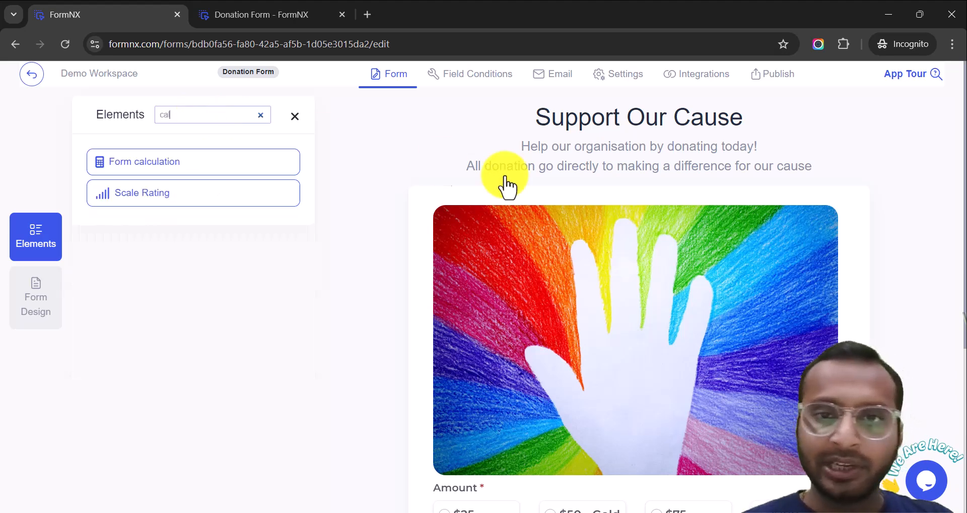
scroll(513, 187, down, 5)
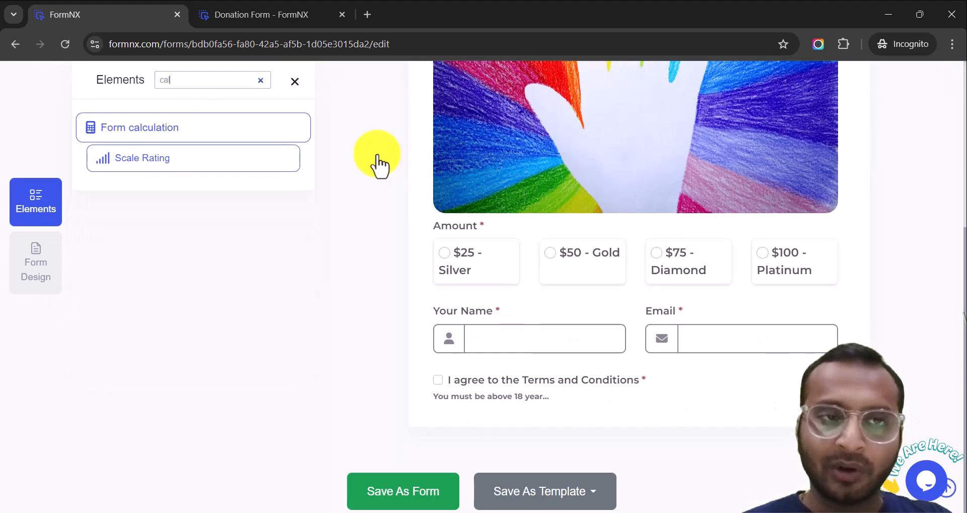
drag(254, 142, 491, 261)
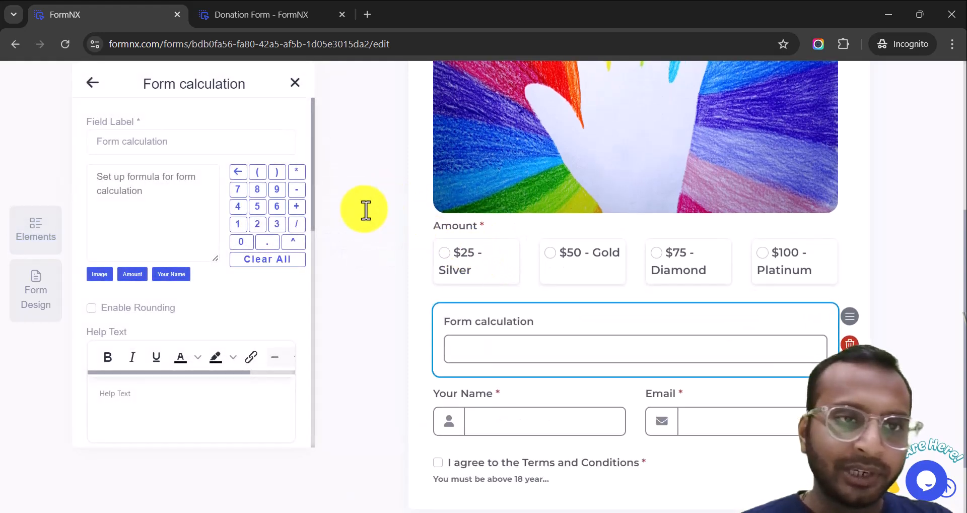
Label the calculation field 'Donation Amount' and base its formula on the Amount value {donation_amount}
triple_click(201, 144)
text(Do)
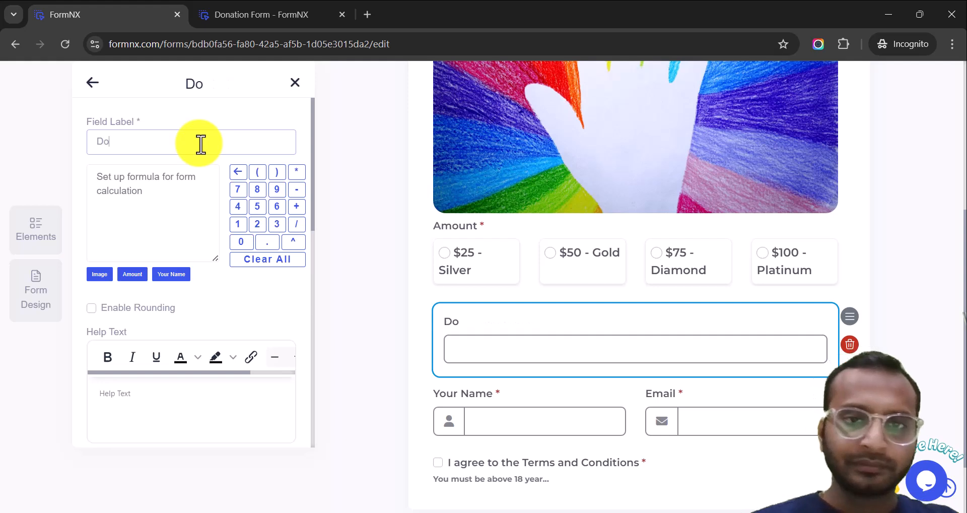
text(nation AMount)
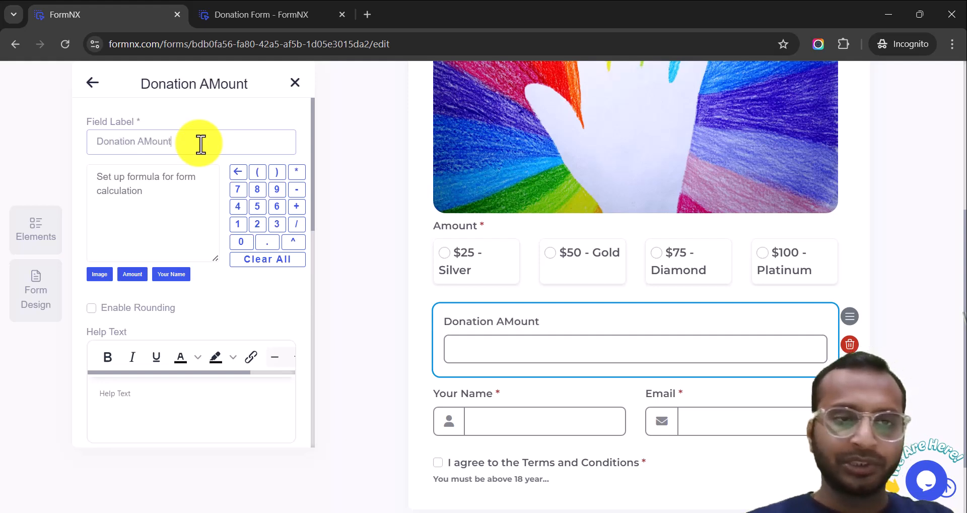
key(BackSpace)
key(BackSpace)
key(BackSpace)
key(BackSpace)
key(BackSpace)
text(mount)
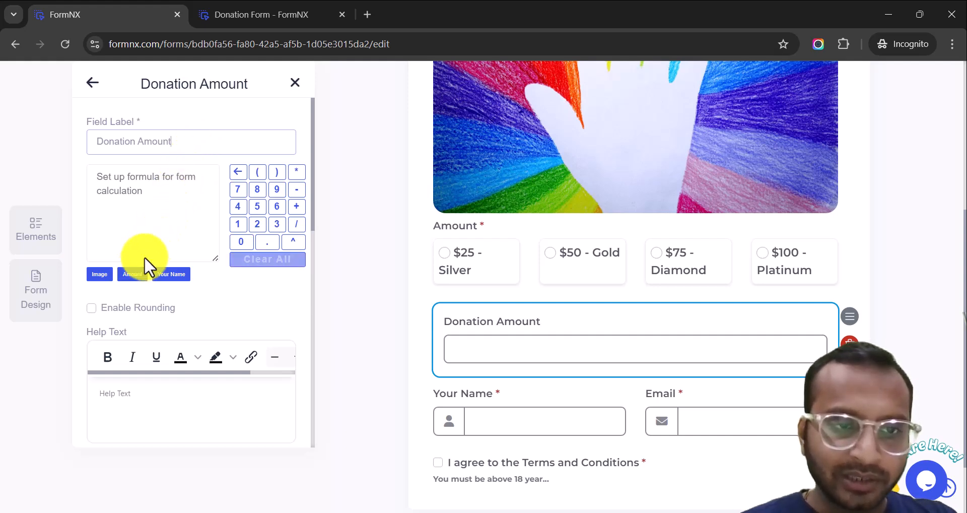
click(133, 274)
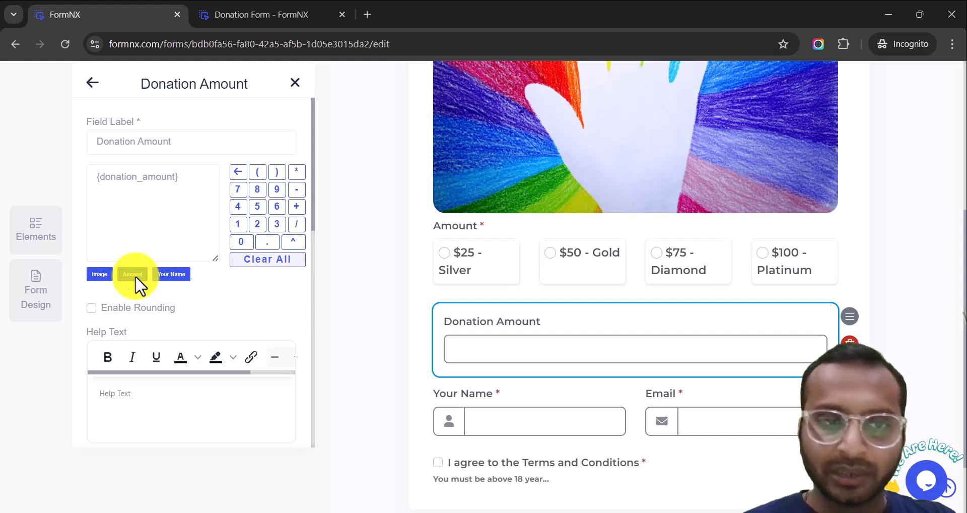
Hide the Donation Amount field from respondents, leaving rounding off
scroll(138, 274, down, 1)
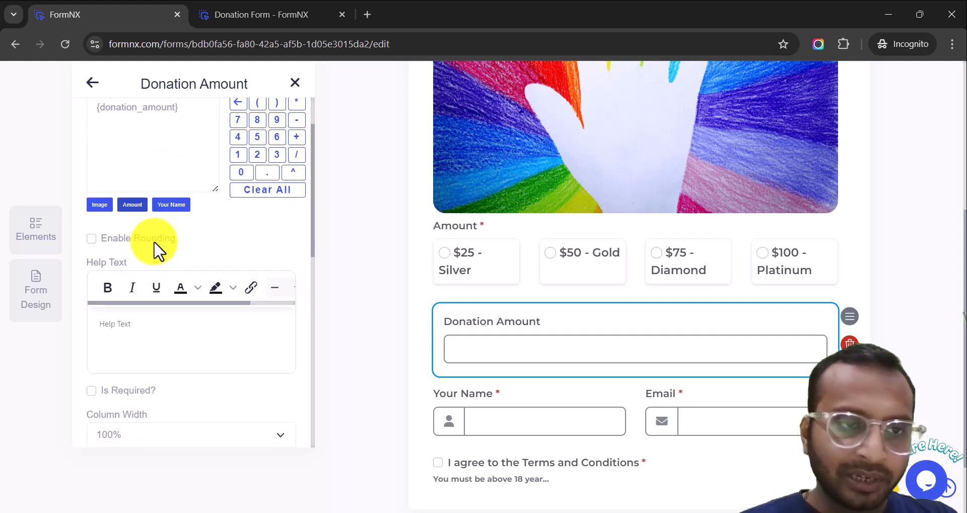
click(155, 243)
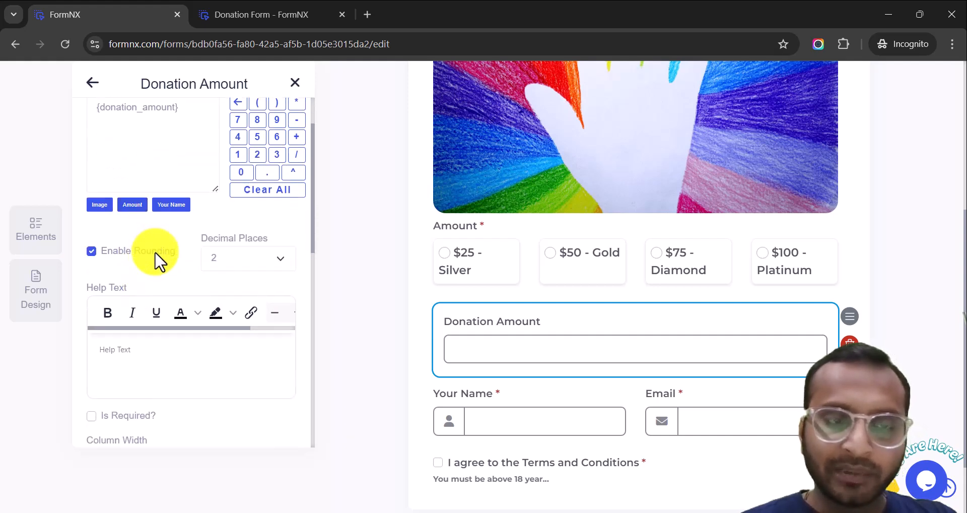
click(155, 247)
scroll(181, 347, down, 2)
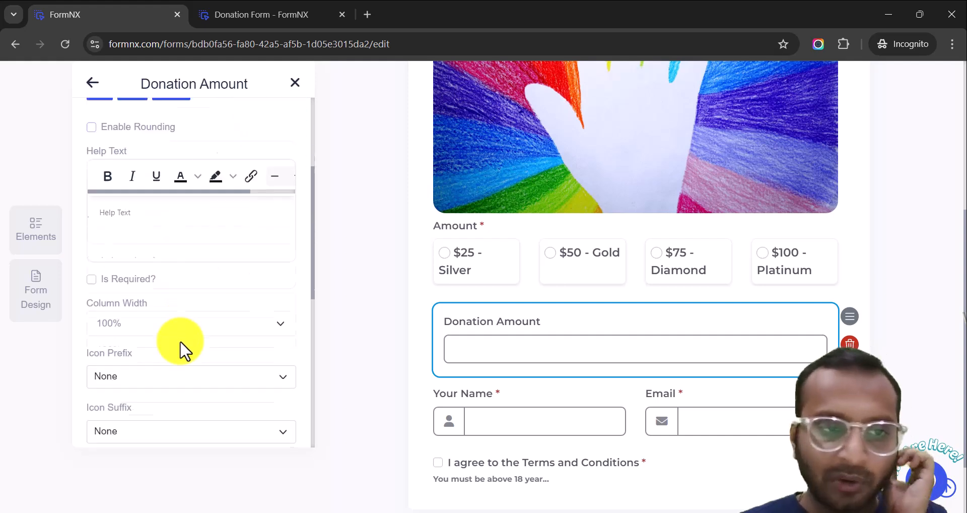
scroll(212, 339, down, 2)
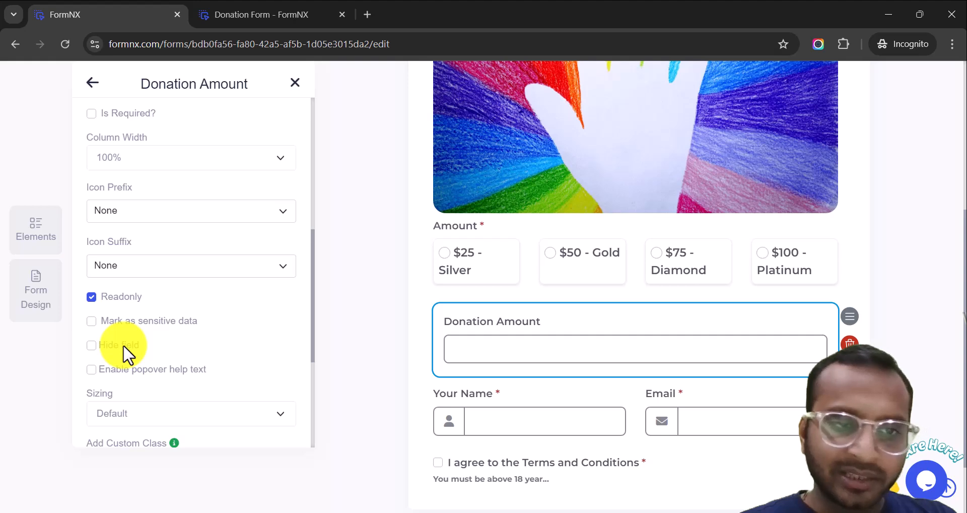
click(92, 345)
scroll(347, 324, down, 2)
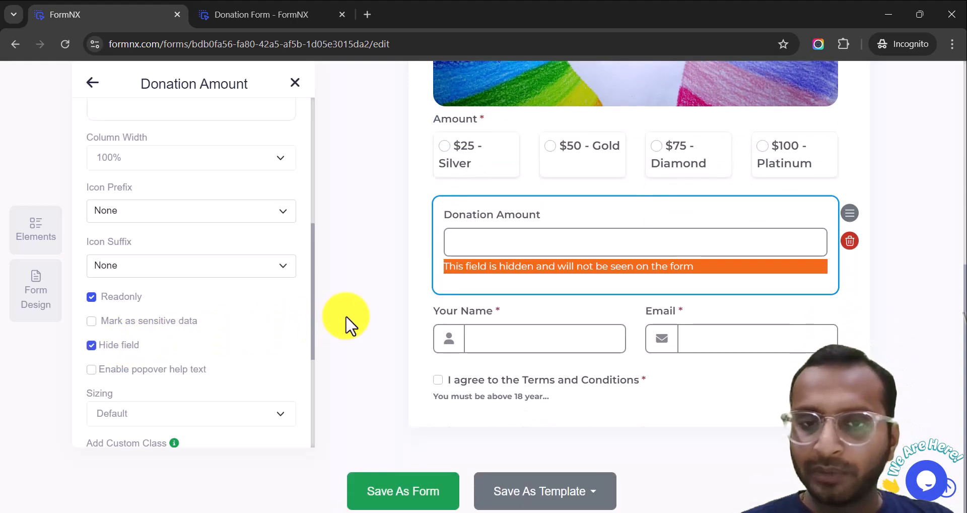
Set the Stripe price field to Donation Amount, keeping United States Dollar as currency
click(378, 480)
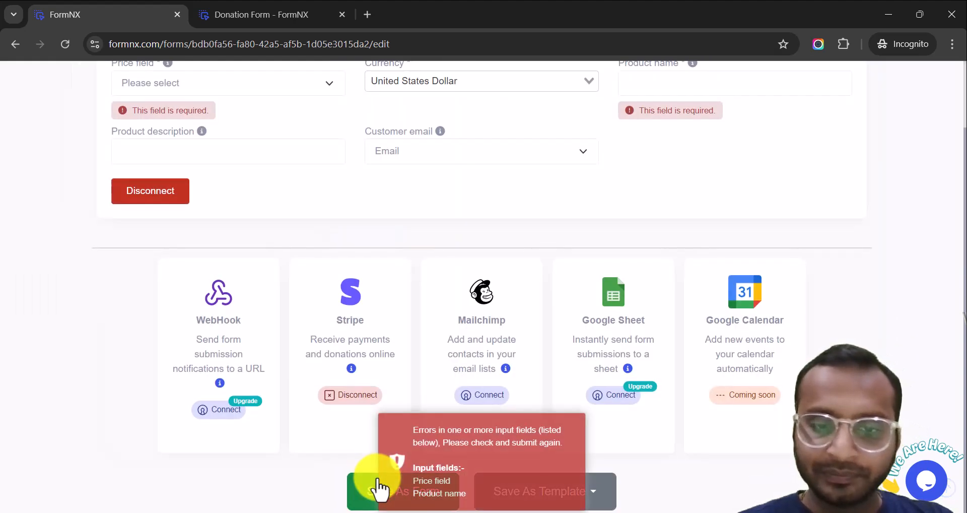
scroll(377, 478, up, 2)
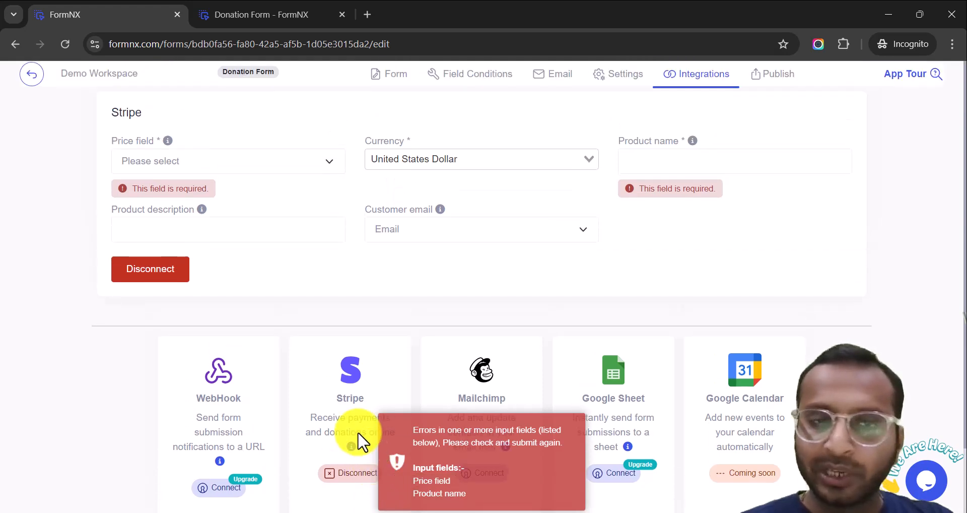
click(242, 164)
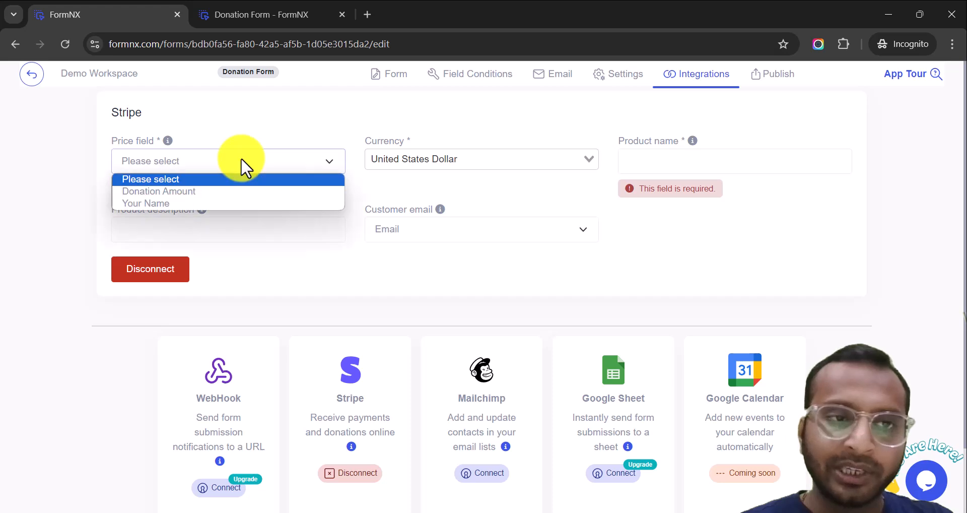
click(195, 191)
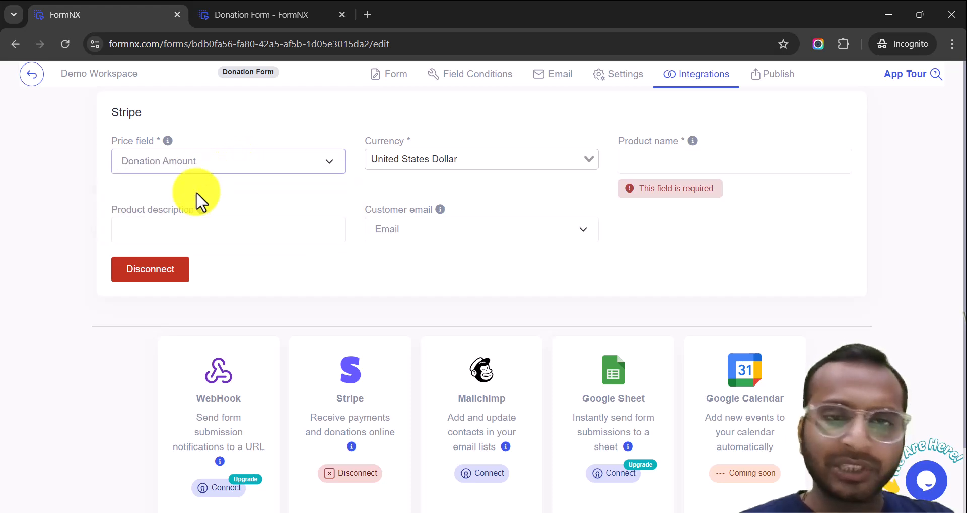
click(441, 165)
scroll(442, 263, up, 12)
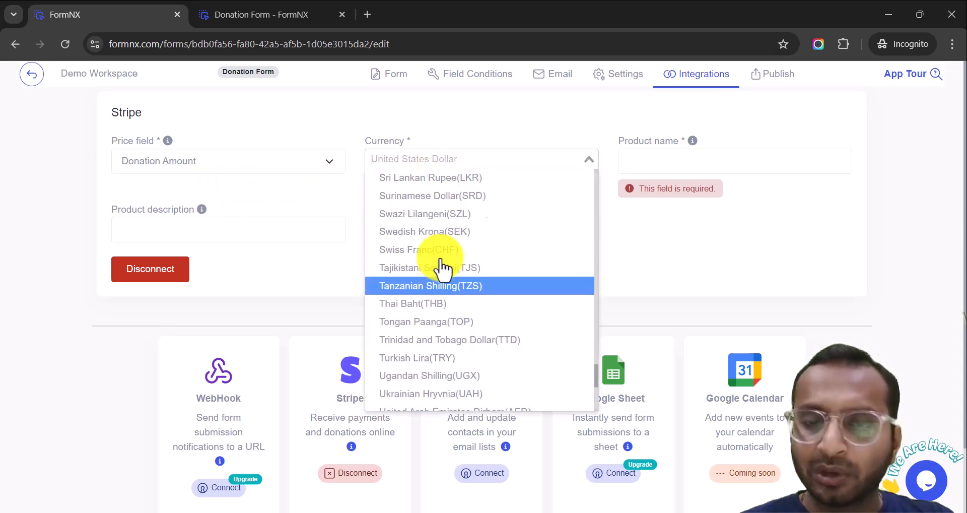
scroll(443, 267, up, 1)
click(313, 203)
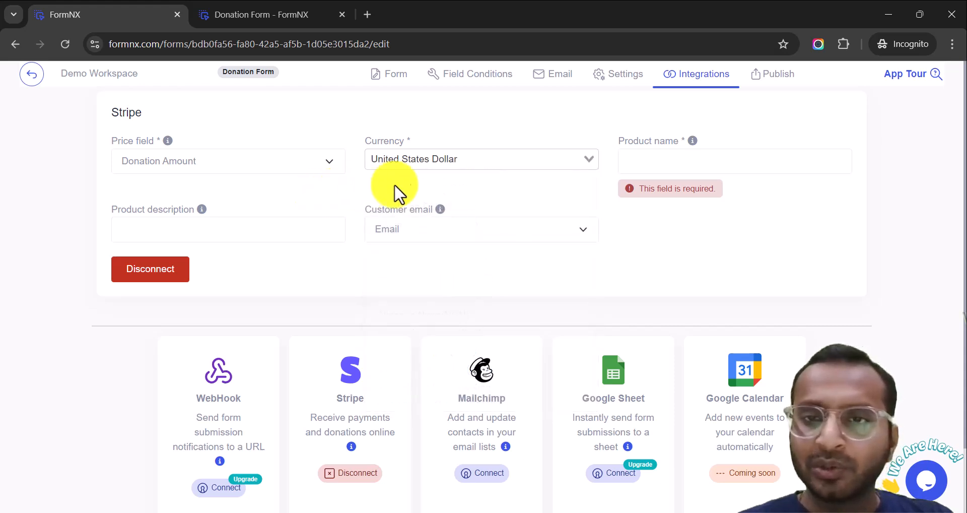
Enter product name 'Donation' and product description 'Donation for our cause'
click(671, 159)
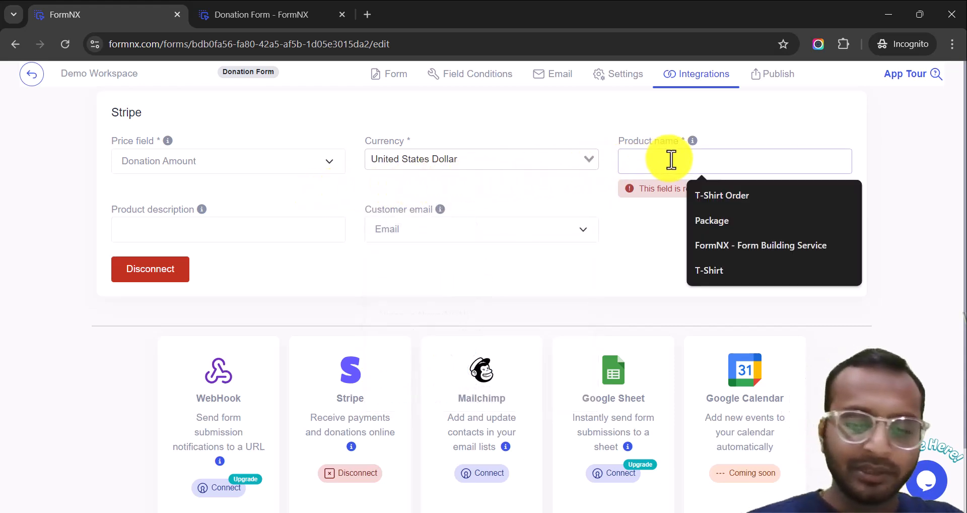
text(Donation)
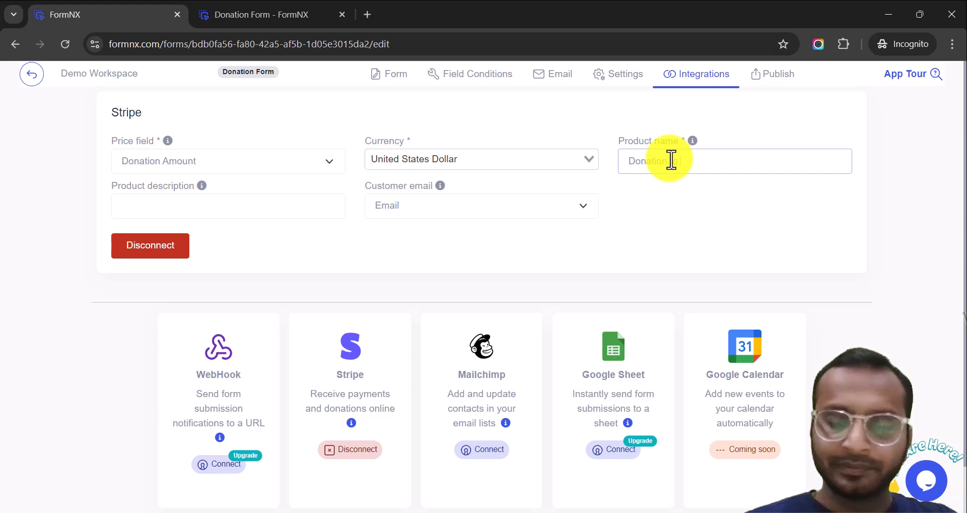
double_click(671, 159)
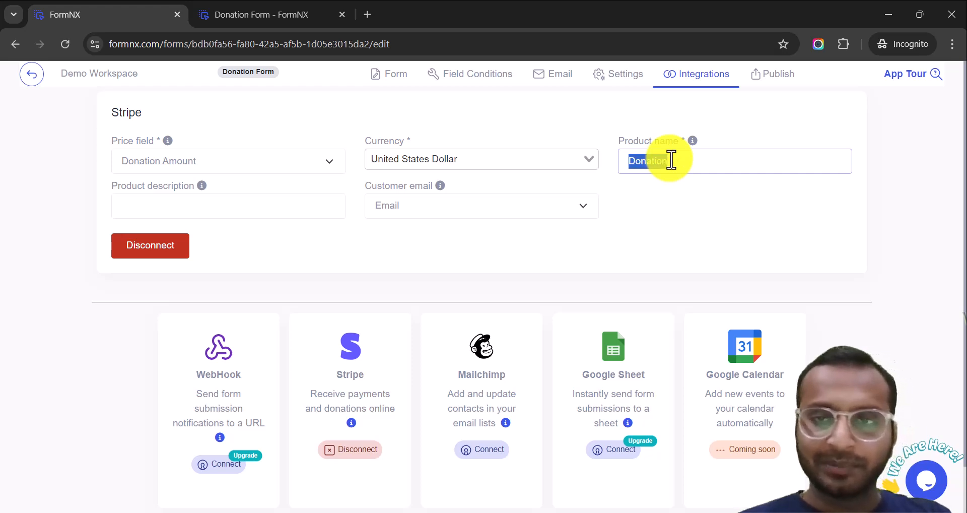
click(316, 203)
text(Donation for our cause)
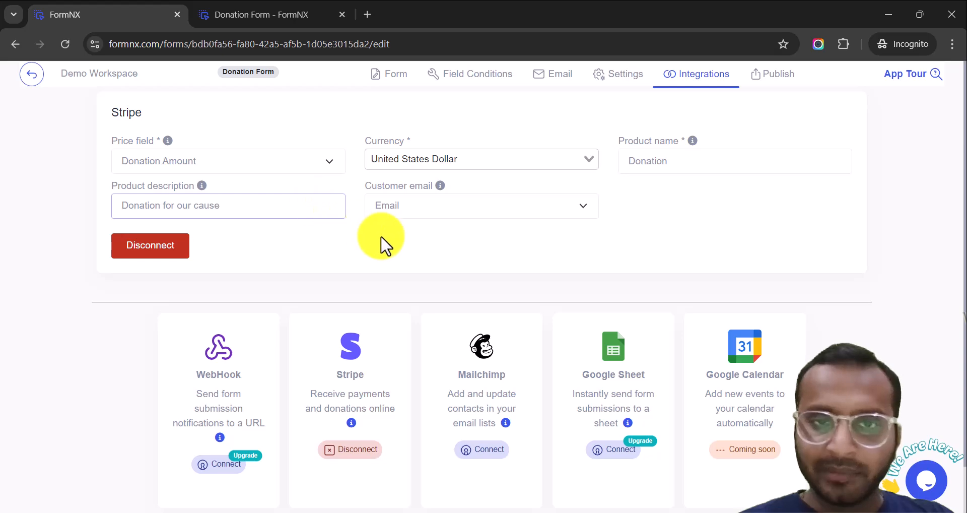
scroll(386, 246, down, 1)
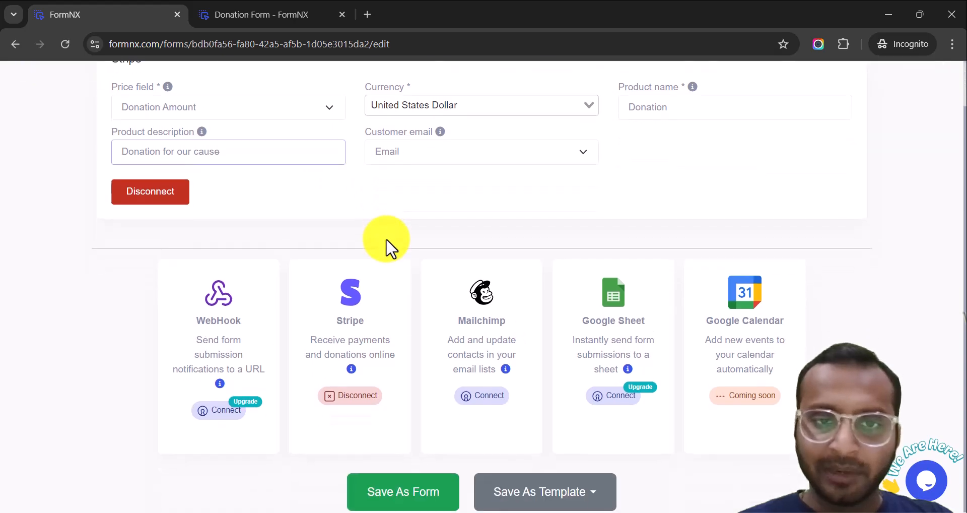
Save the form with its payment settings and close the duplicate preview tab
click(385, 492)
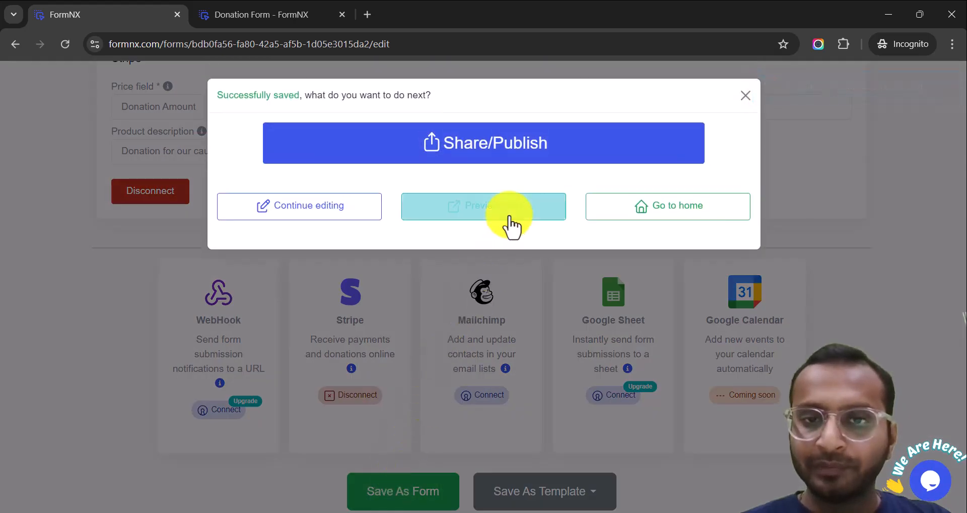
click(509, 213)
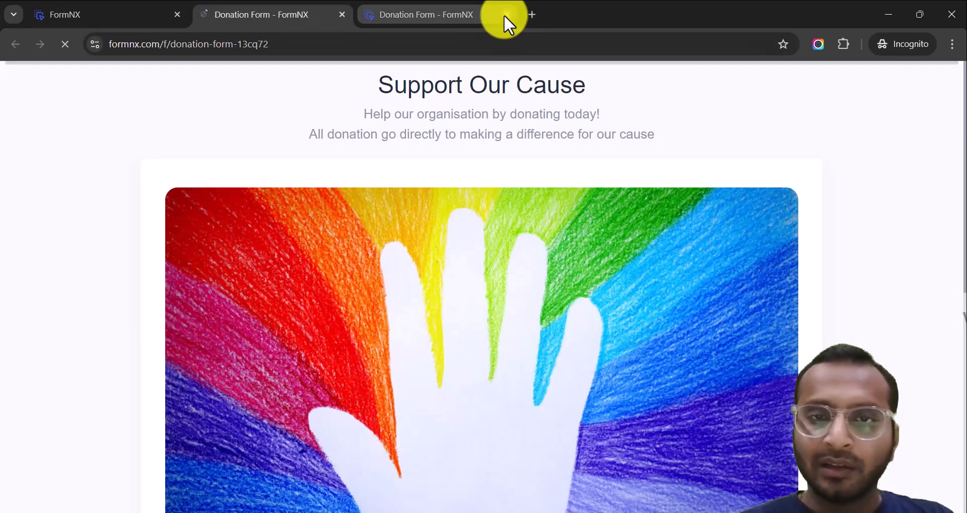
click(506, 14)
click(532, 134)
Submit a $25 - Silver test donation with terms agreed, check the US$25.00 checkout, then go back
scroll(529, 144, down, 6)
click(246, 238)
click(263, 307)
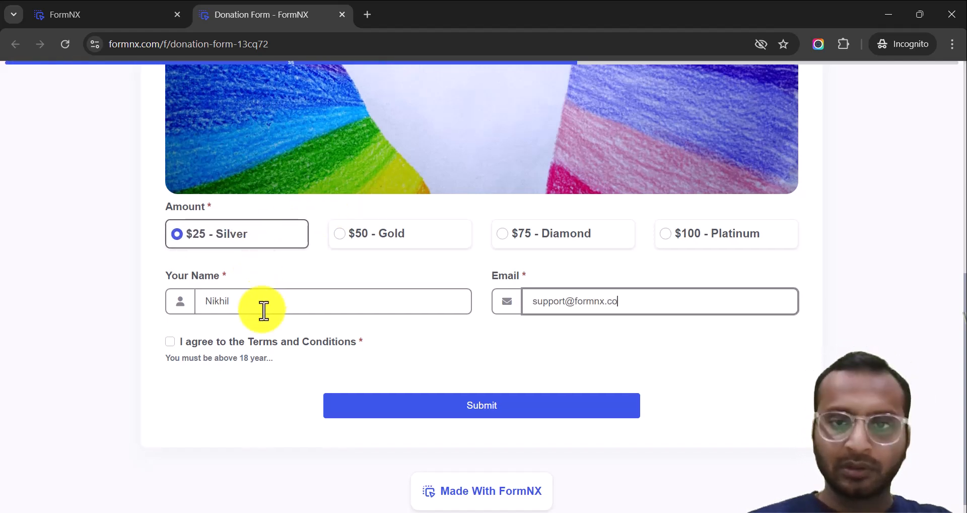
click(358, 410)
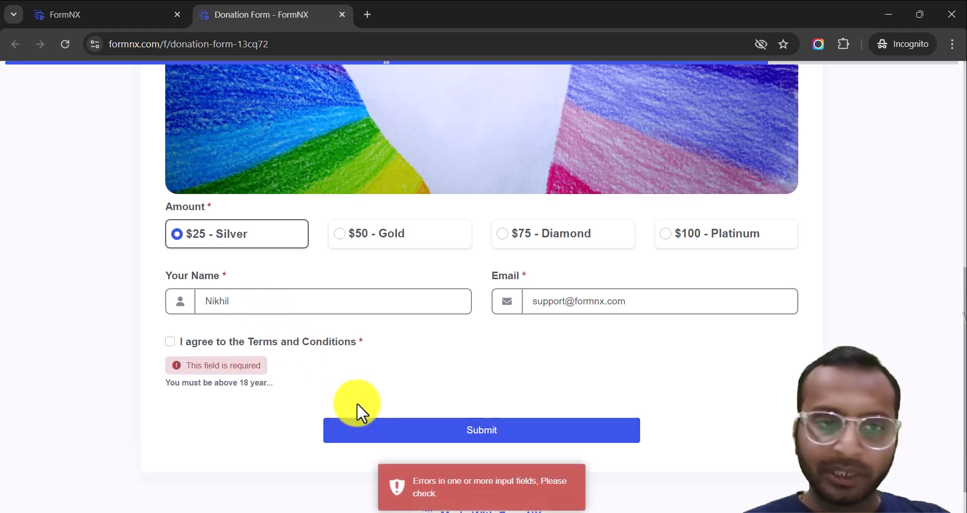
click(222, 342)
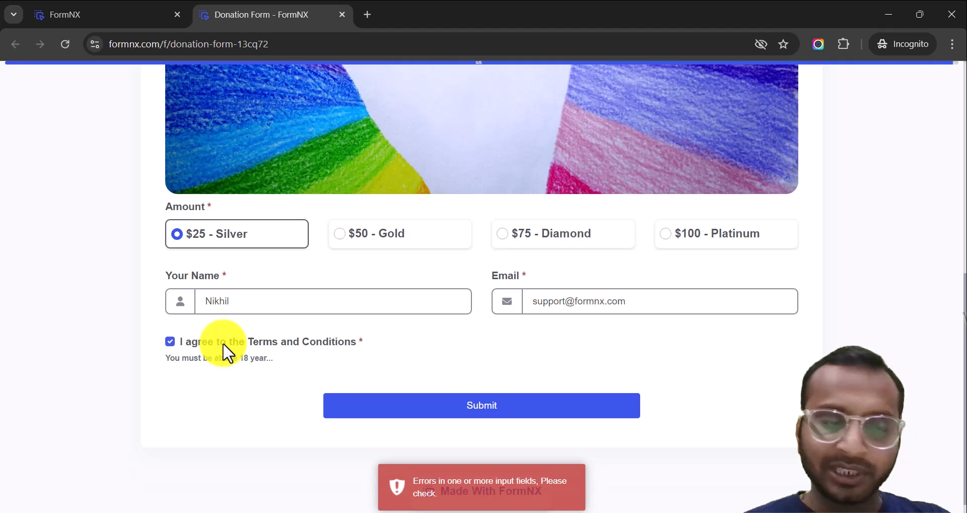
click(488, 406)
click(488, 406)
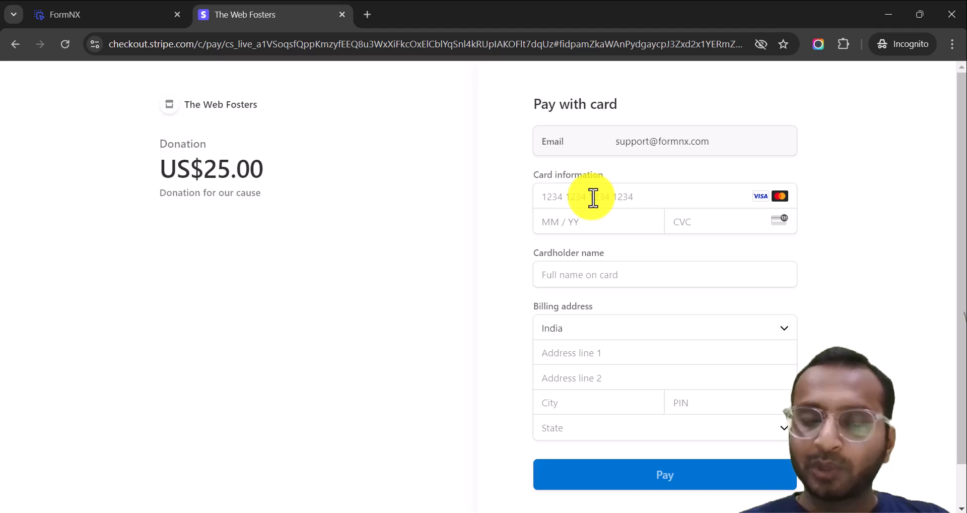
click(16, 44)
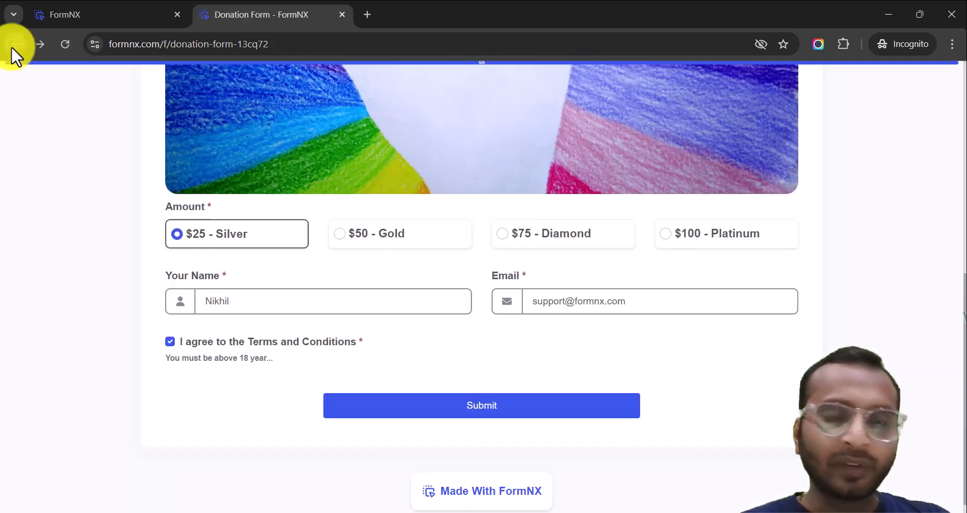
Reload the live form, return to the editor's Form view, and select the Amount field
click(63, 43)
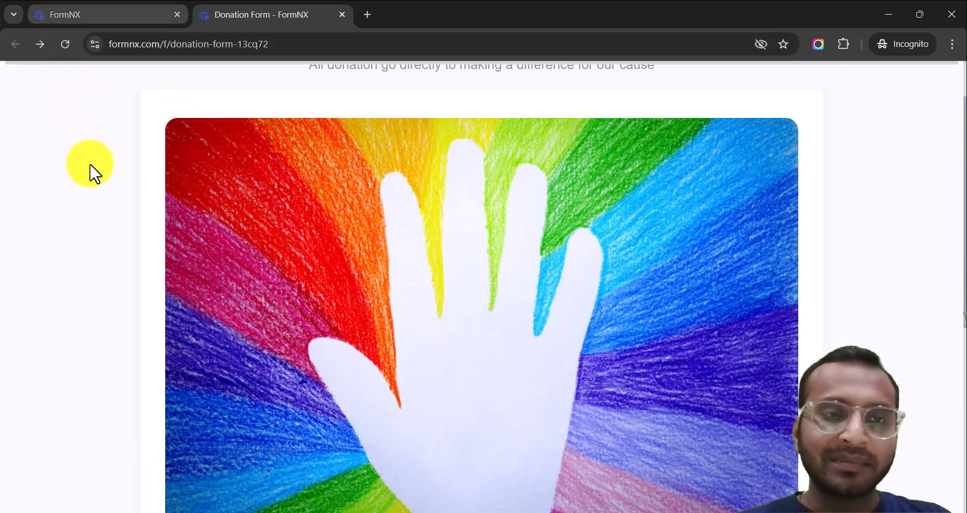
scroll(90, 161, up, 2)
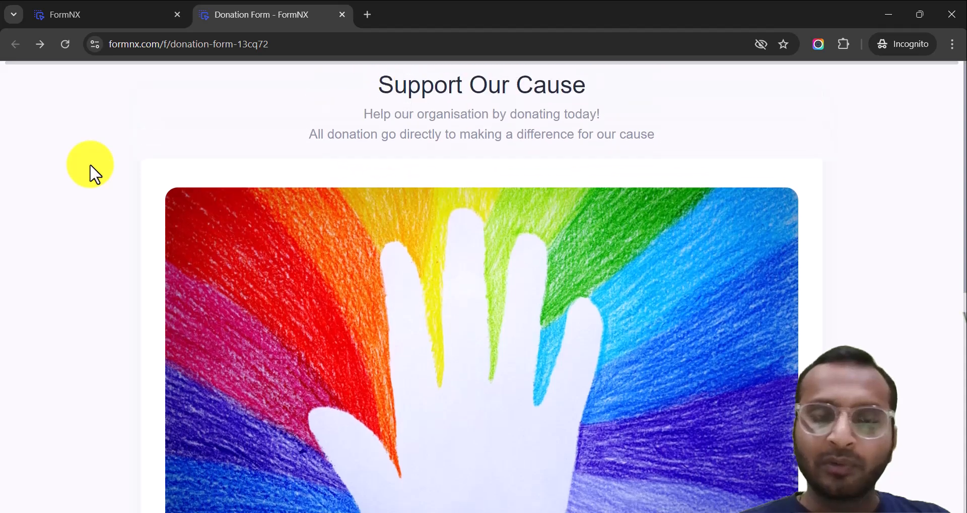
click(126, 14)
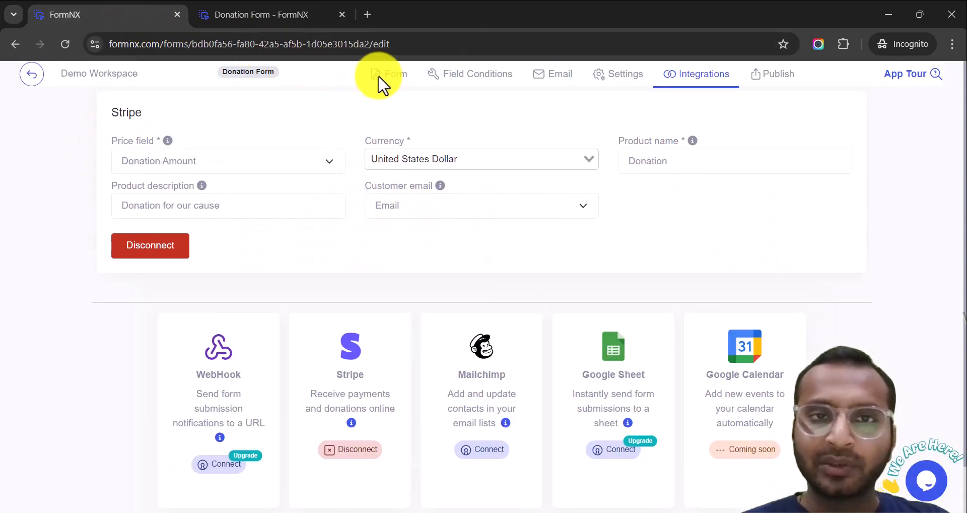
click(391, 81)
key(alt+Tab)
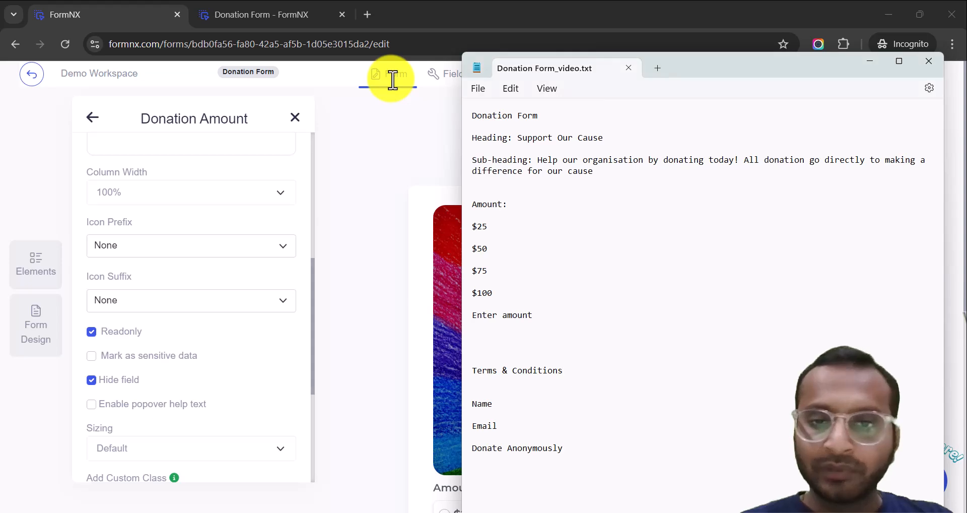
key(alt+Tab)
scroll(518, 225, down, 1)
scroll(517, 225, down, 5)
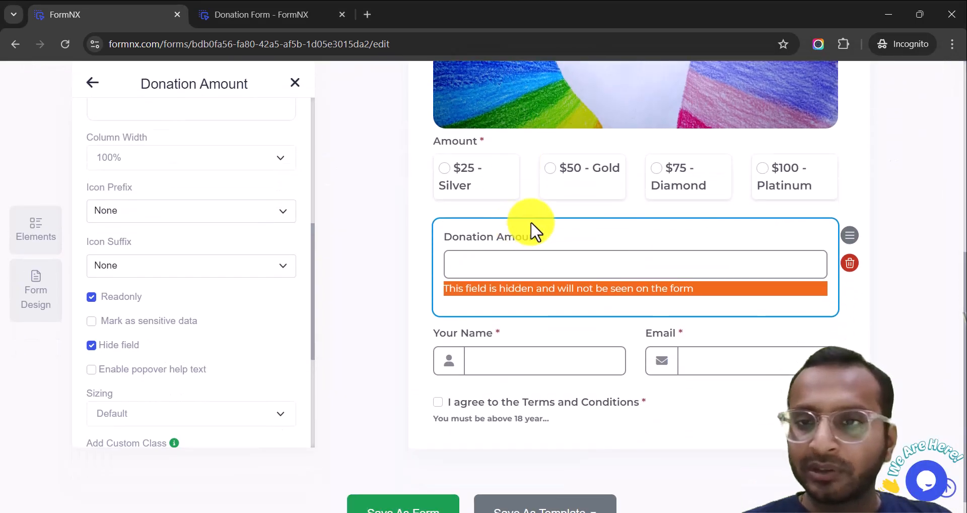
click(816, 146)
Add an 'Enter amount' line after $100 - Platinum in the Amount options
scroll(161, 229, up, 4)
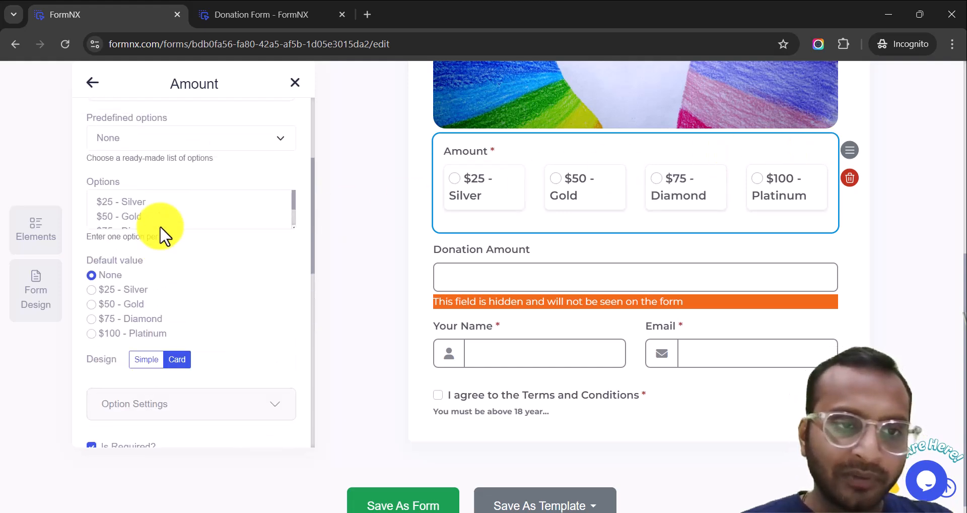
scroll(203, 212, down, 2)
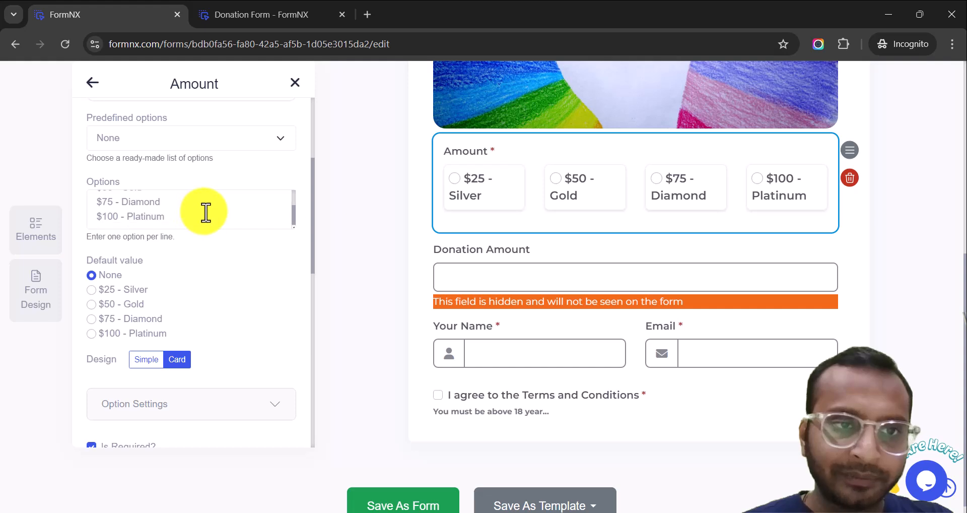
click(205, 212)
key(Return)
text(Custo)
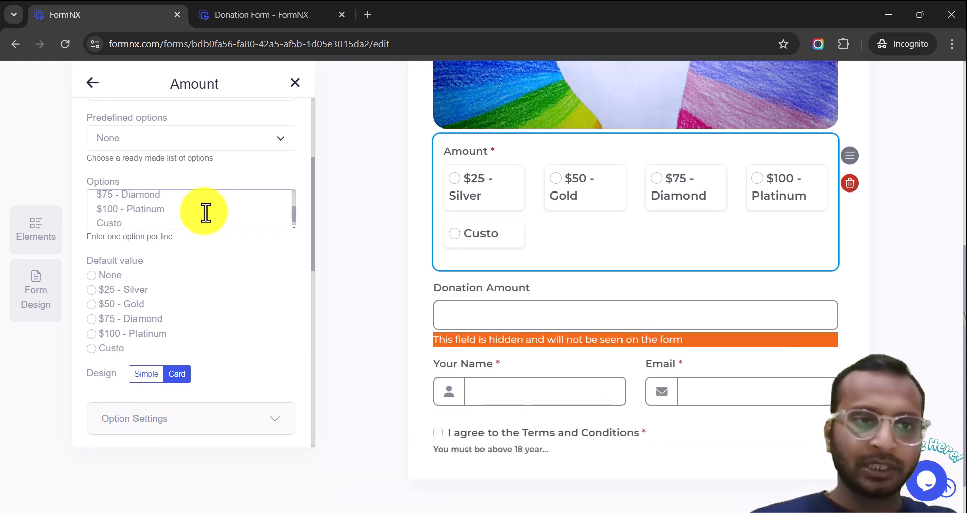
text(m Am)
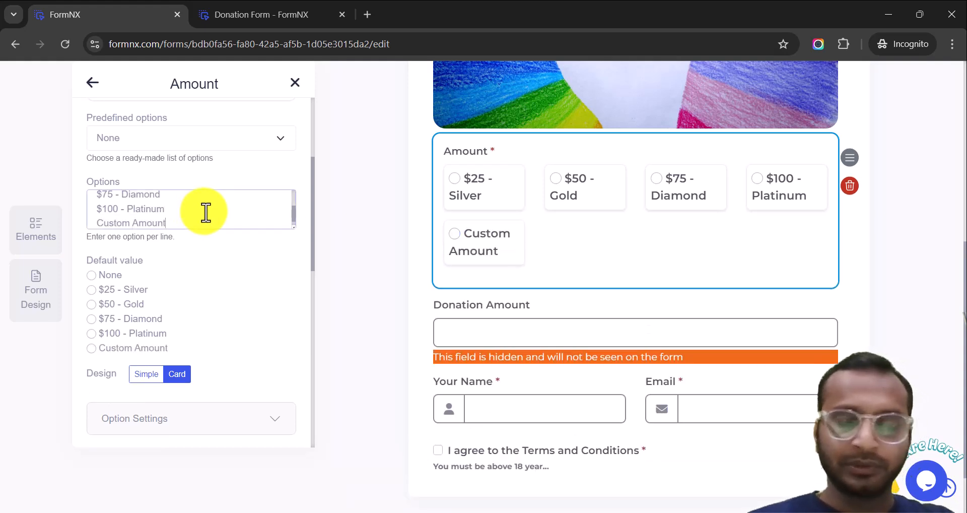
text(ount)
key(shift+Home)
text(E)
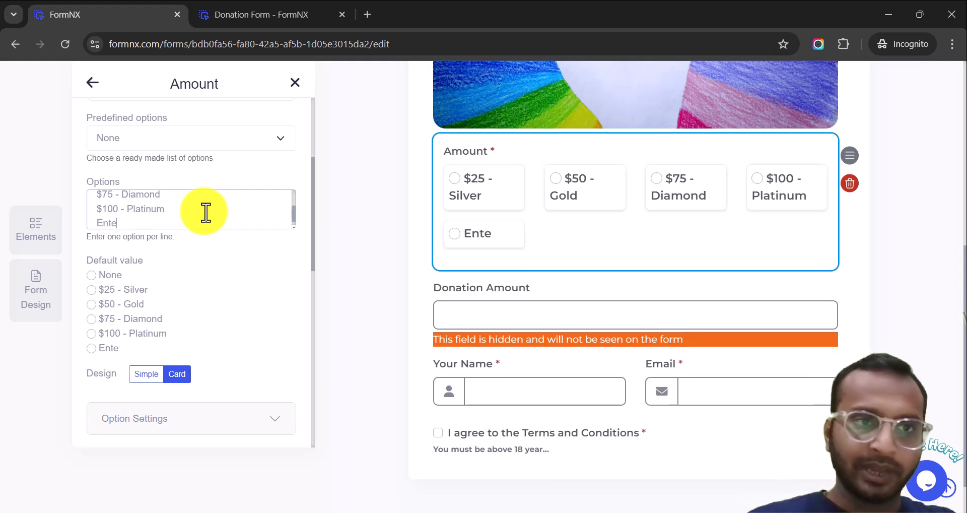
text(nter amount)
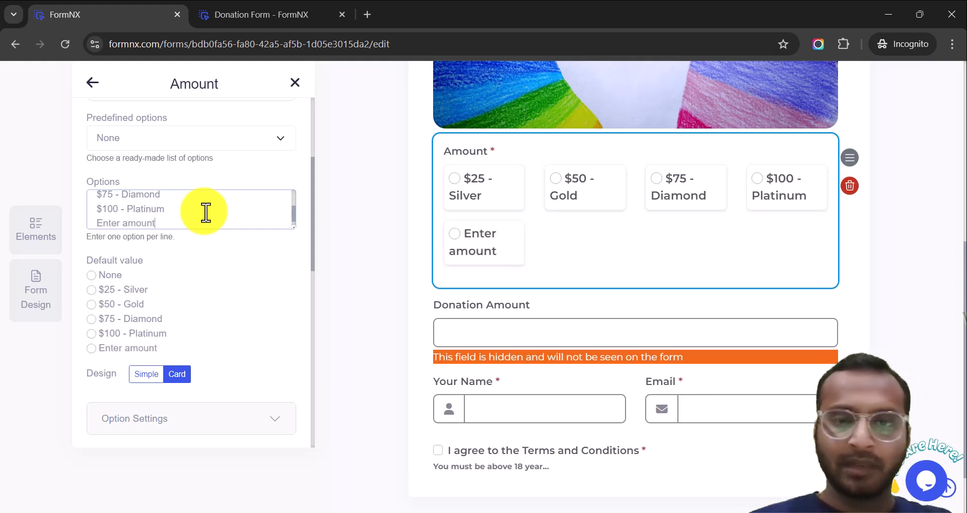
scroll(206, 221, down, 5)
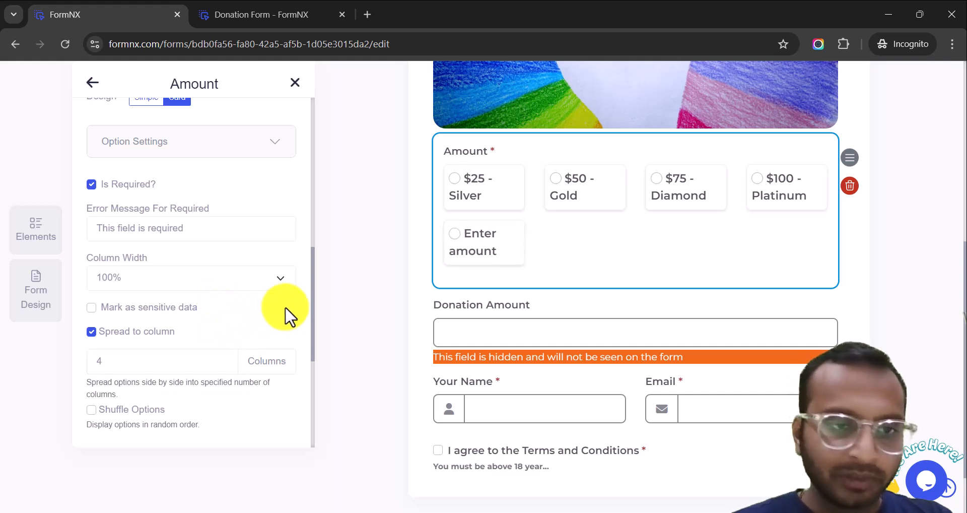
scroll(285, 315, down, 5)
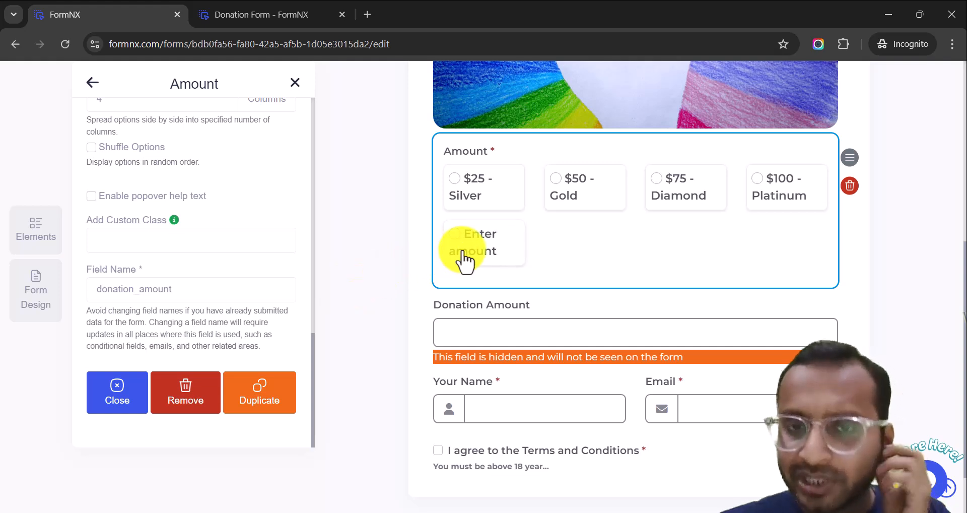
Add a Number field and move it below the Amount options
click(93, 84)
double_click(220, 79)
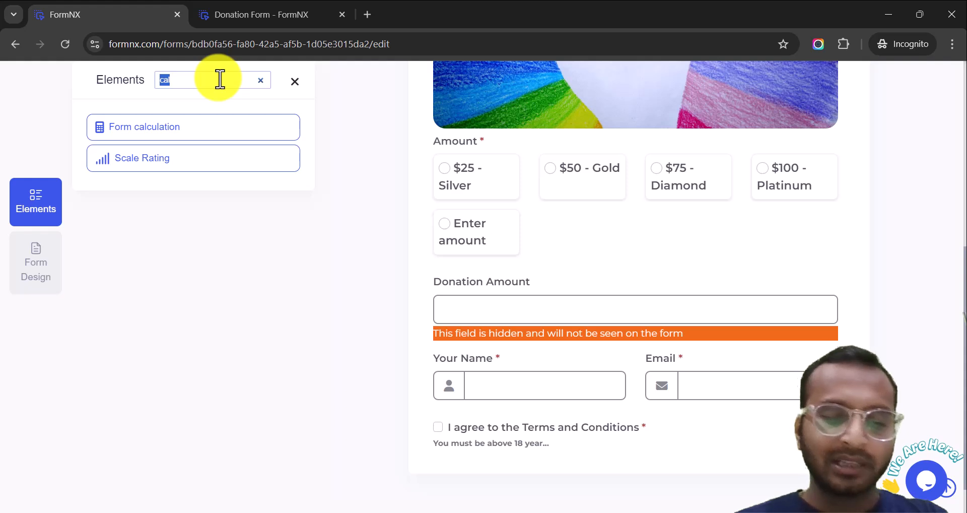
text(numb)
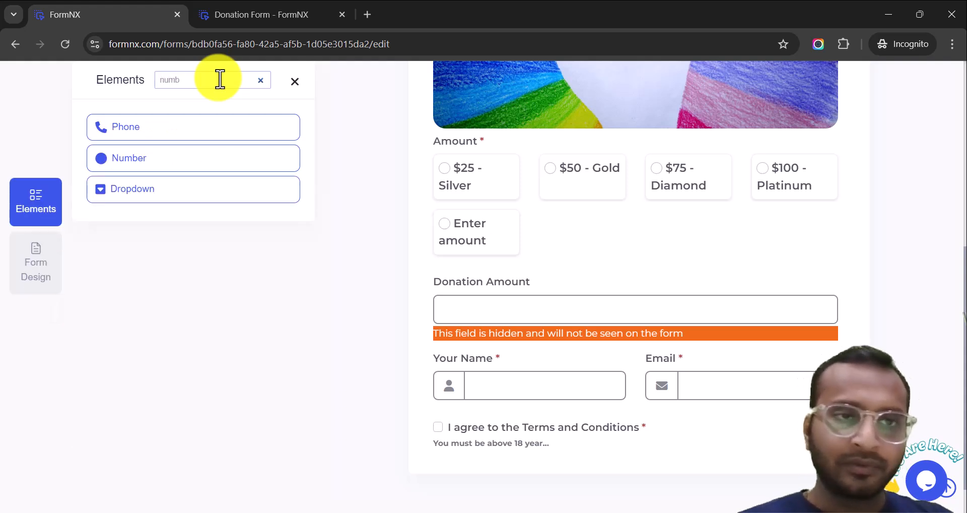
drag(272, 159, 536, 283)
drag(849, 151, 841, 259)
Label the Number field 'Enter Amount', make it required, and give it a dollar-sign icon prefix
double_click(177, 134)
text(Enter Amount)
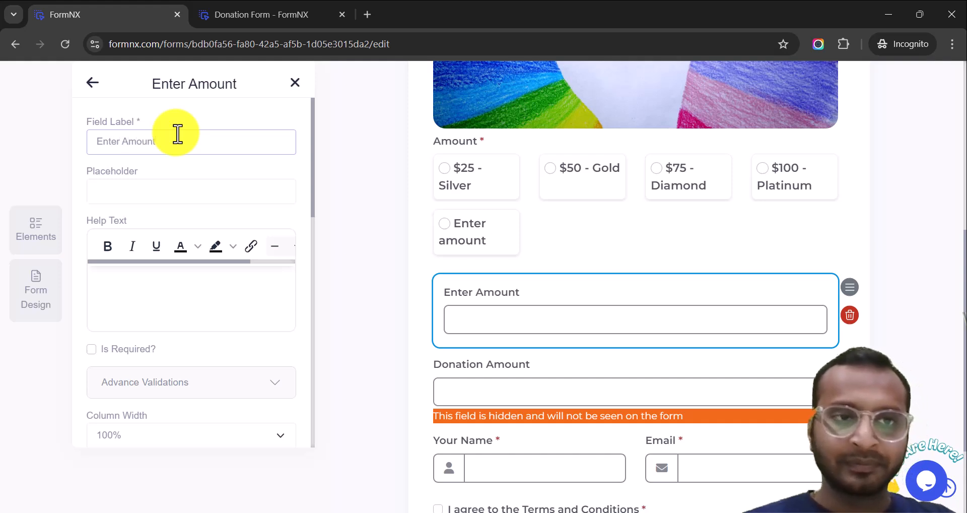
scroll(173, 161, down, 2)
click(131, 281)
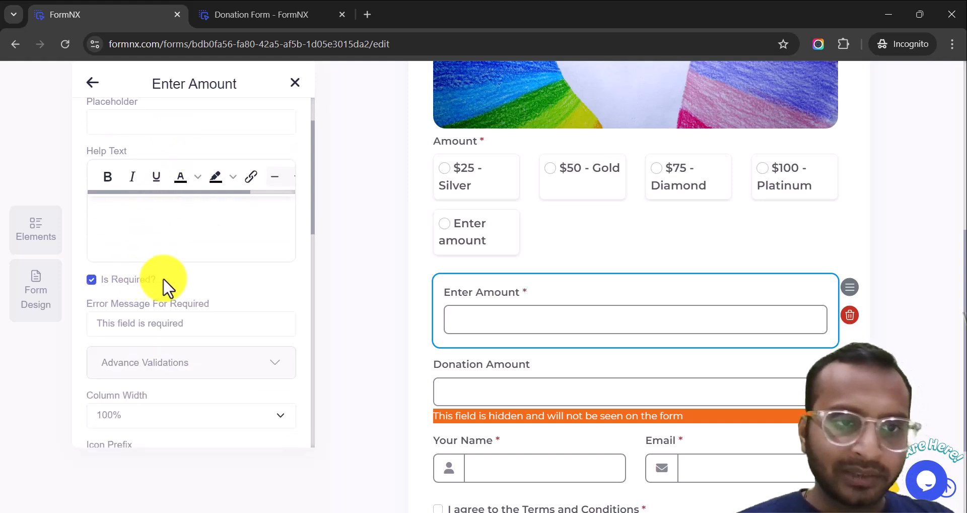
scroll(203, 287, down, 3)
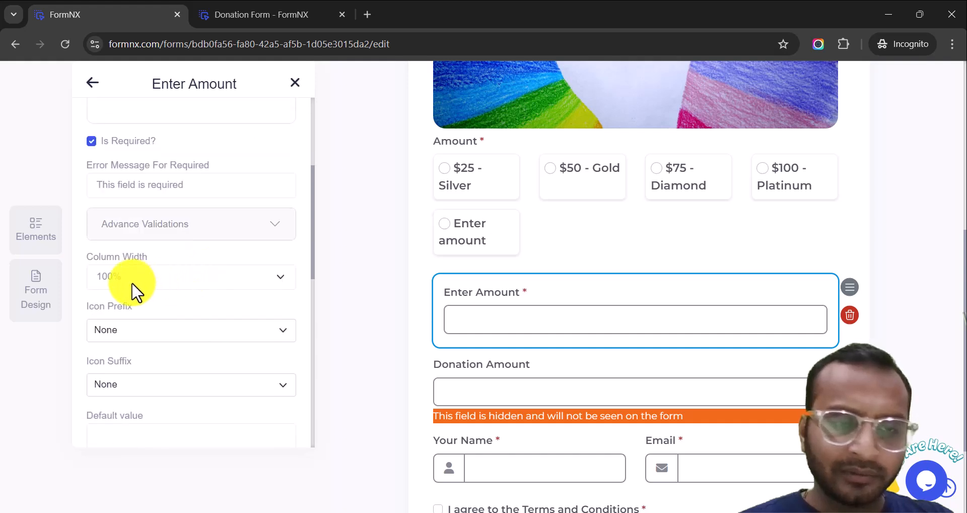
click(134, 330)
text(dolla)
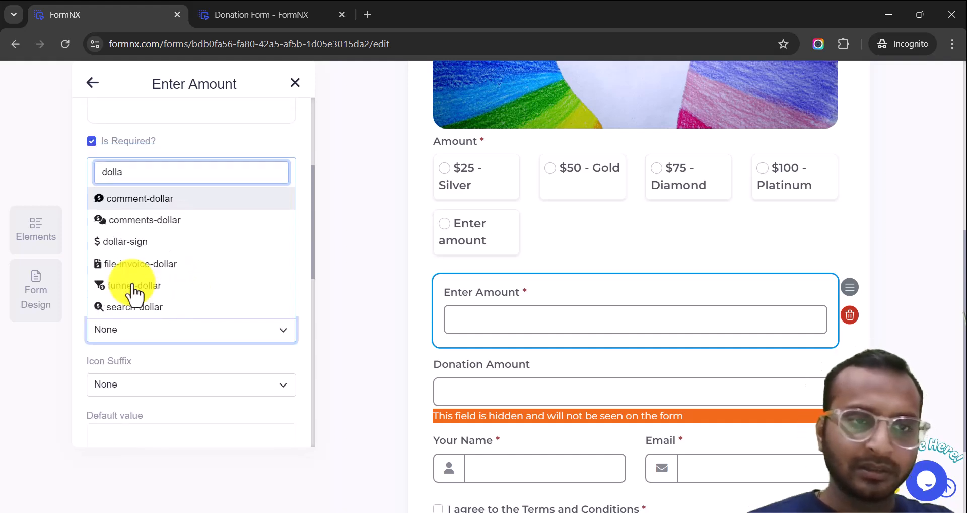
click(168, 245)
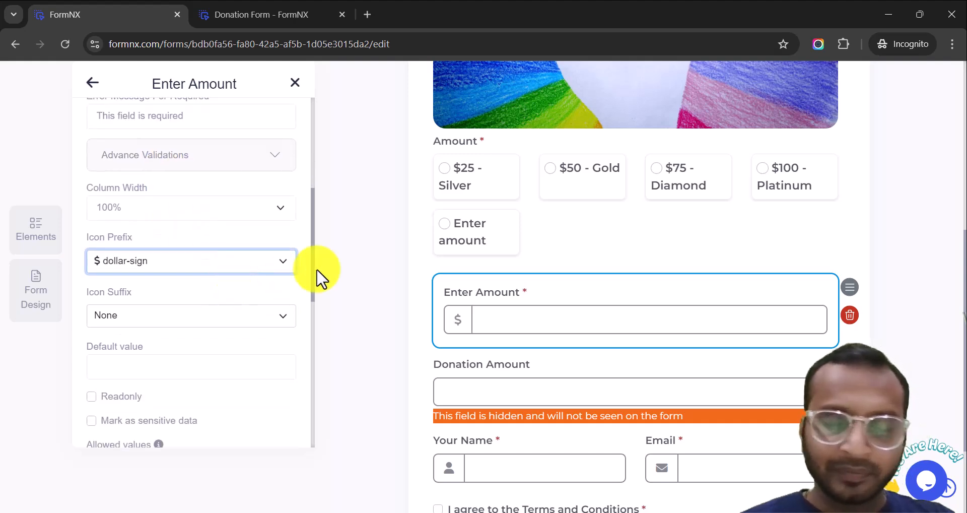
scroll(317, 270, up, 5)
scroll(317, 270, down, 6)
scroll(317, 270, down, 1)
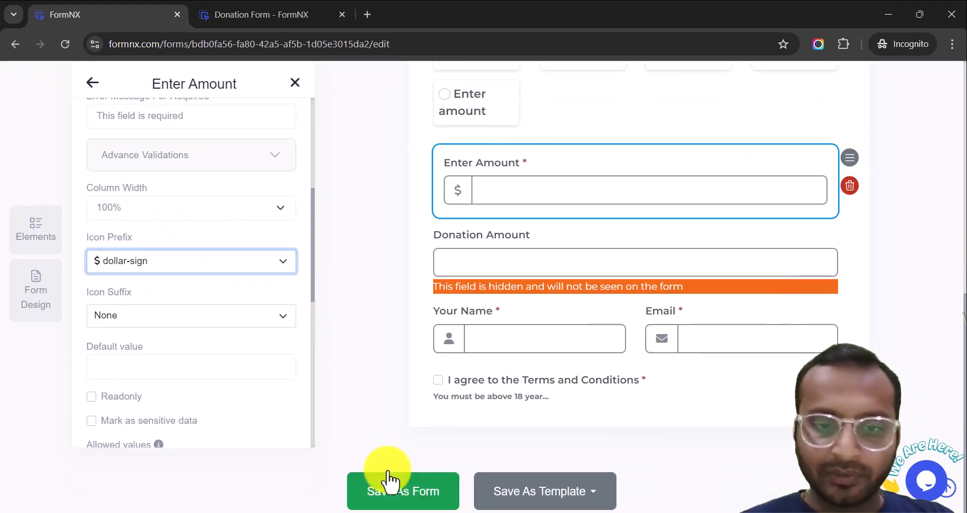
Save the form and reload the live Donation Form to view the changes
click(391, 487)
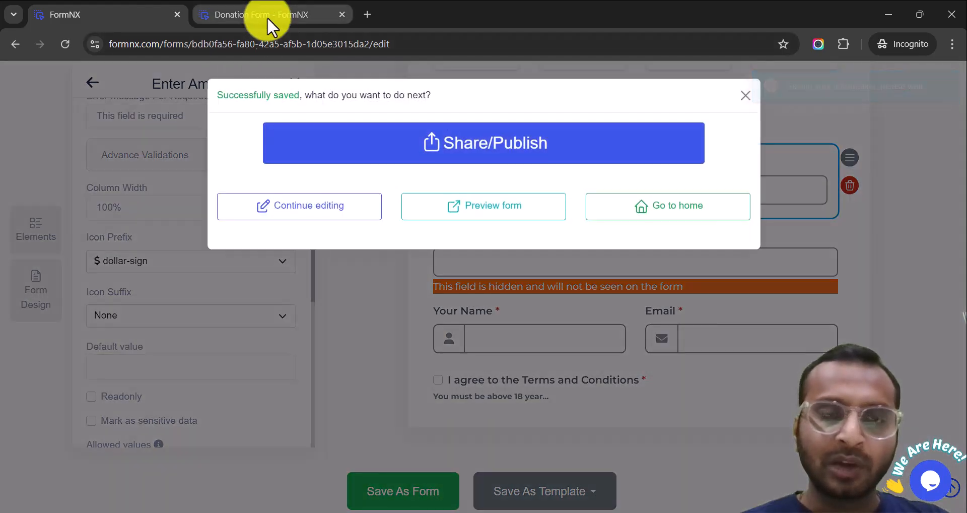
click(267, 17)
click(65, 44)
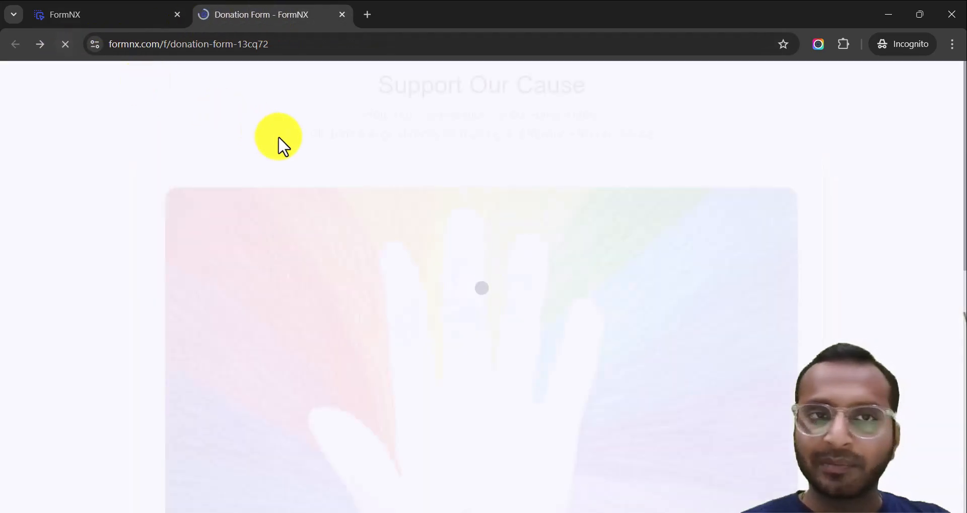
scroll(277, 138, down, 8)
scroll(278, 137, down, 2)
scroll(278, 137, up, 1)
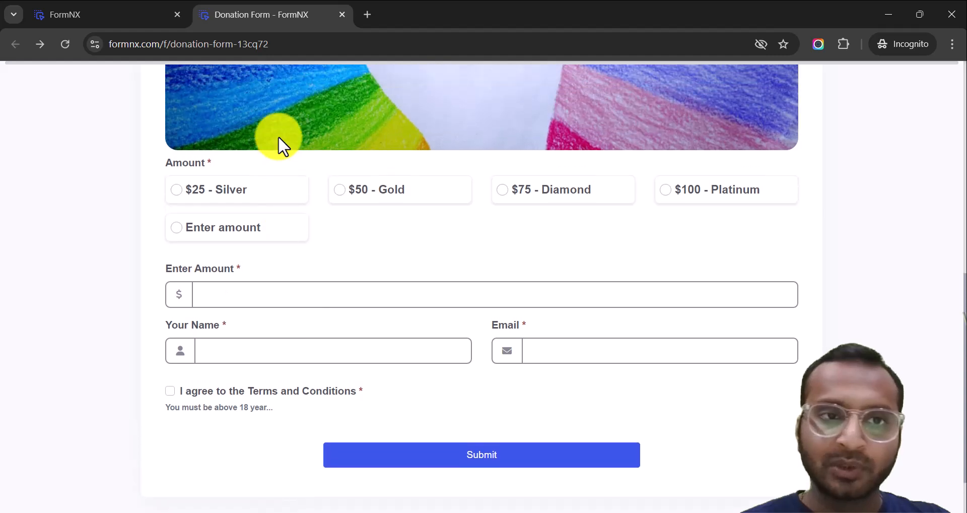
Check the $-prefixed Enter Amount field by choosing Enter amount, then return to the editor
drag(164, 268, 246, 268)
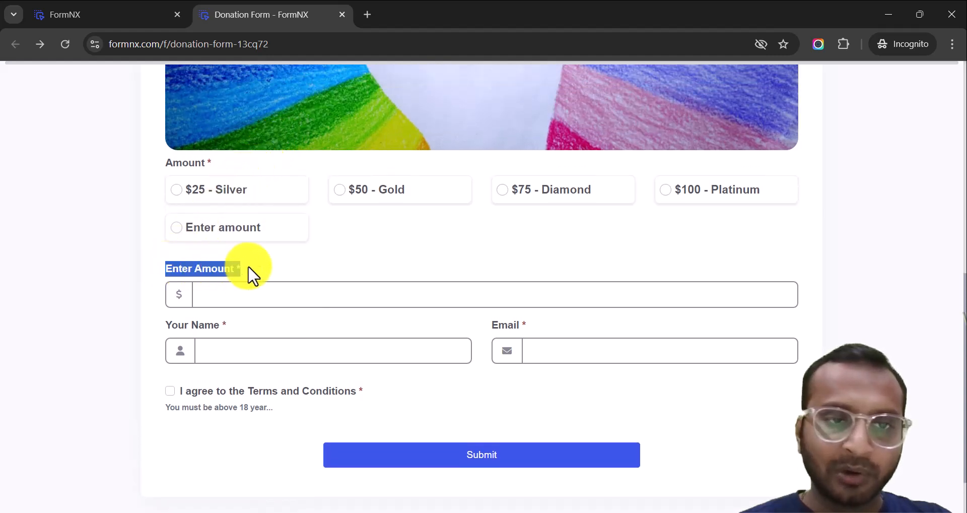
click(283, 267)
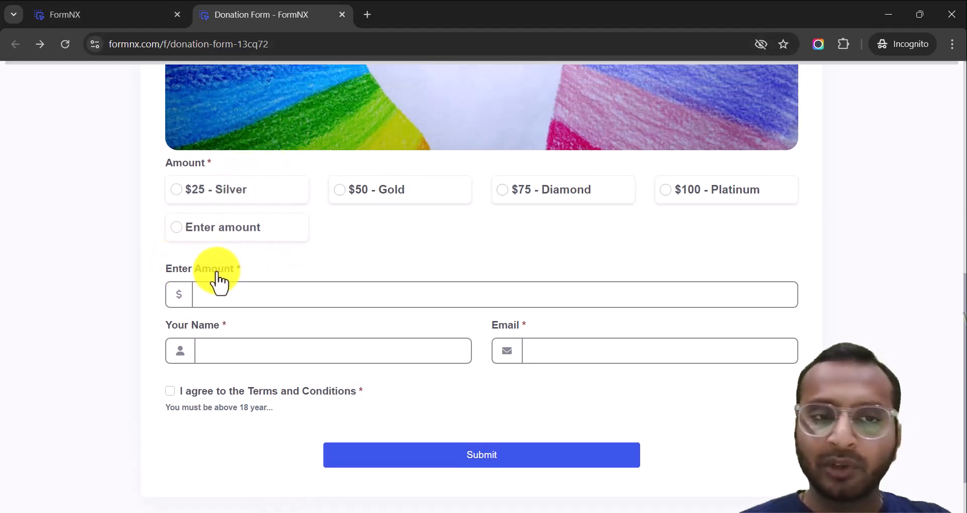
click(216, 237)
click(92, 14)
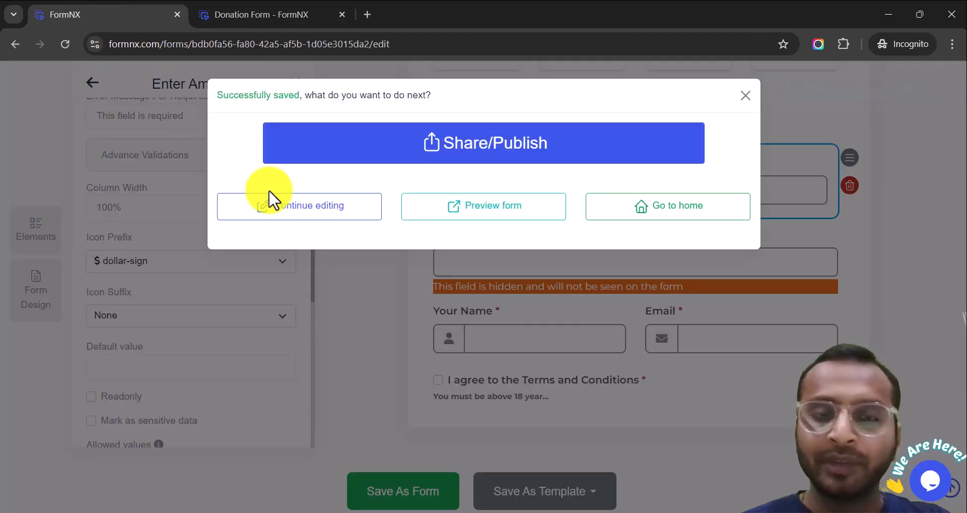
click(367, 289)
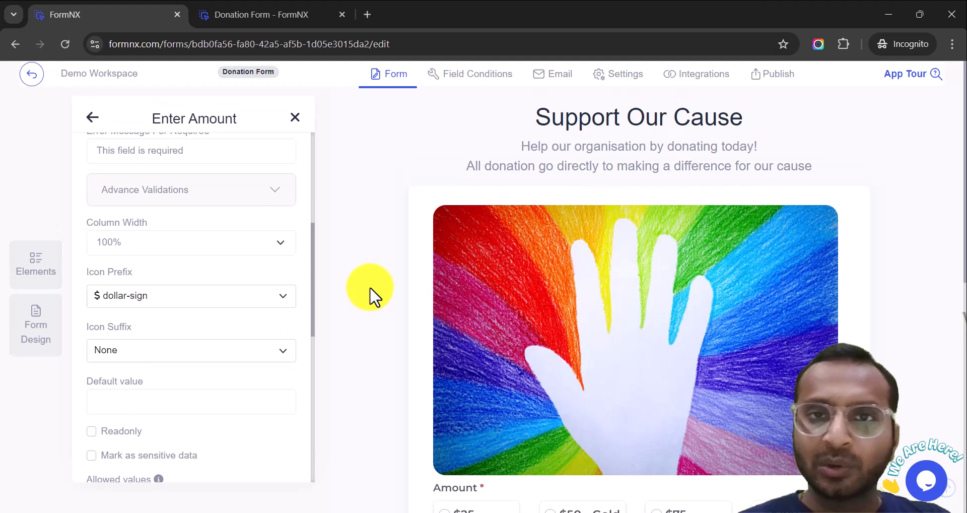
Add a Show rule for Enter Amount (field_7) when Amount (donation_amount) equals Enter amount
click(459, 82)
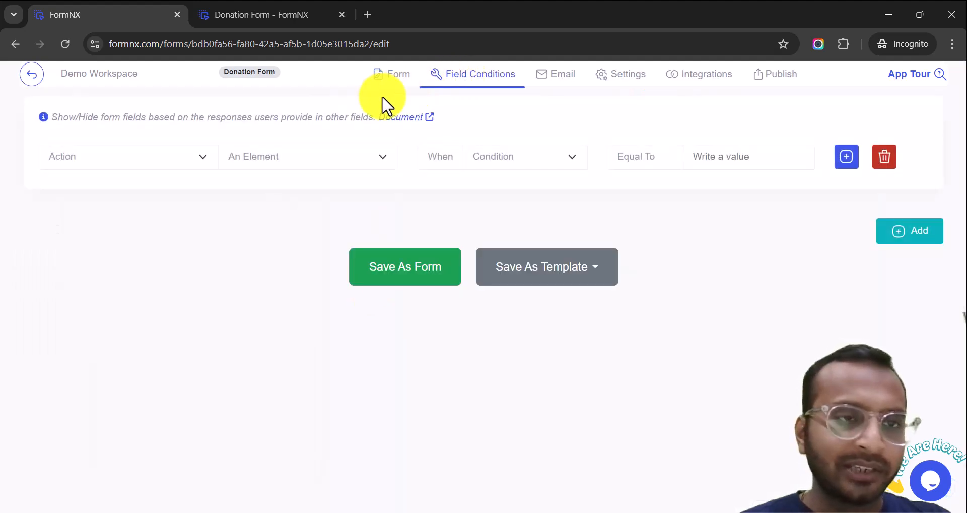
click(125, 157)
click(127, 187)
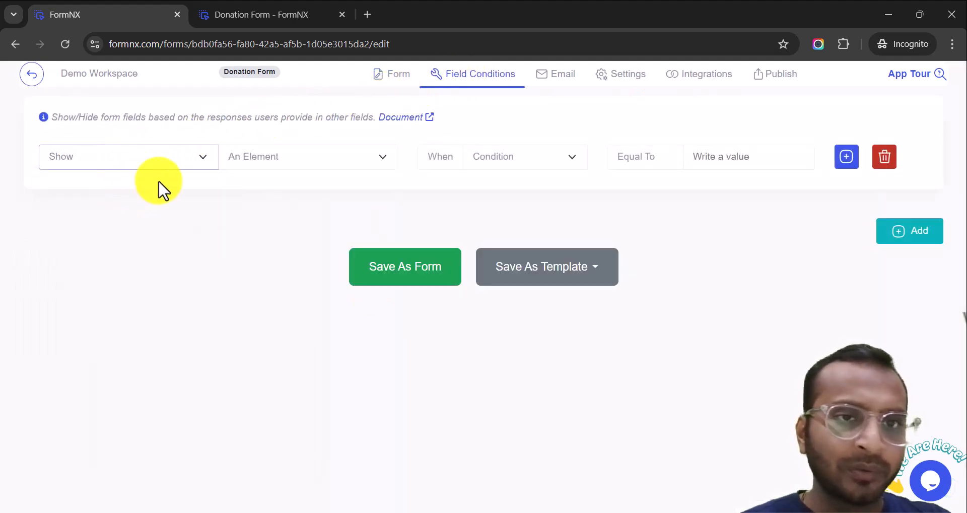
click(253, 162)
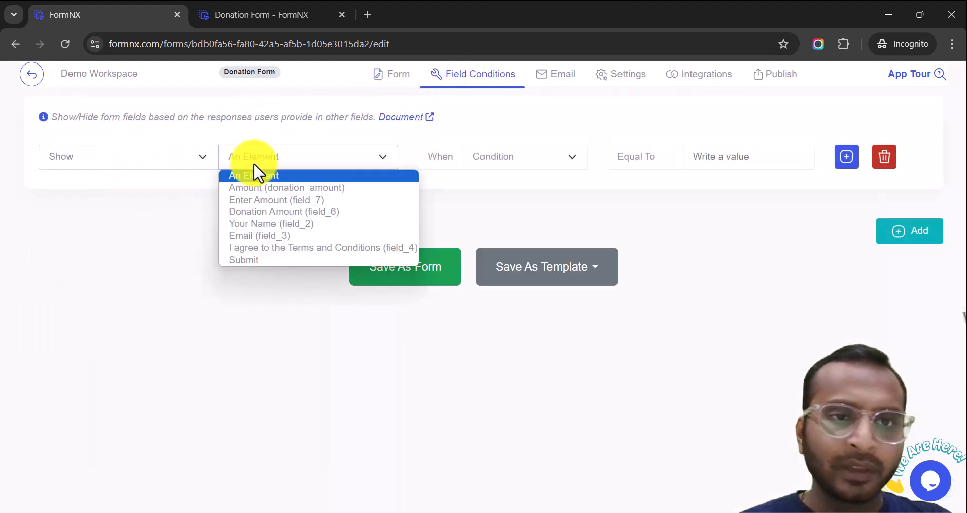
click(276, 212)
click(279, 163)
click(279, 200)
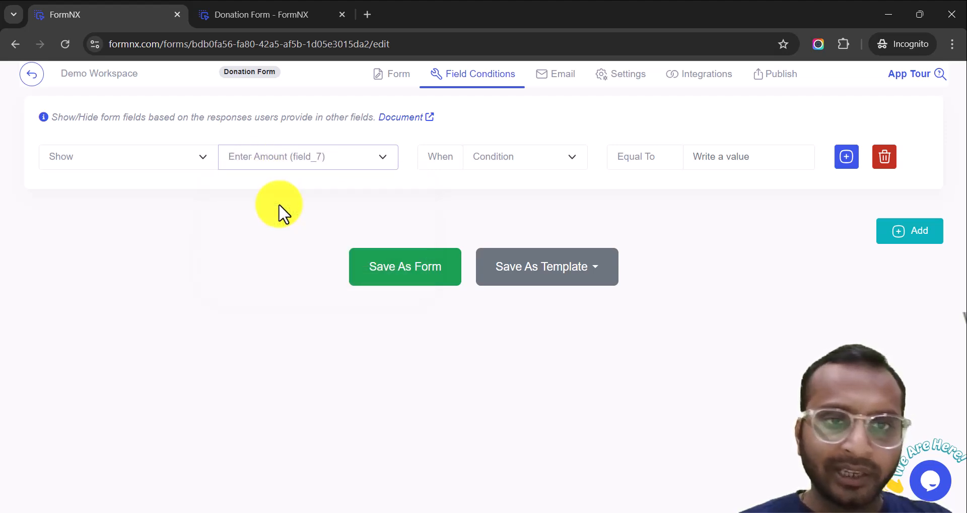
click(506, 160)
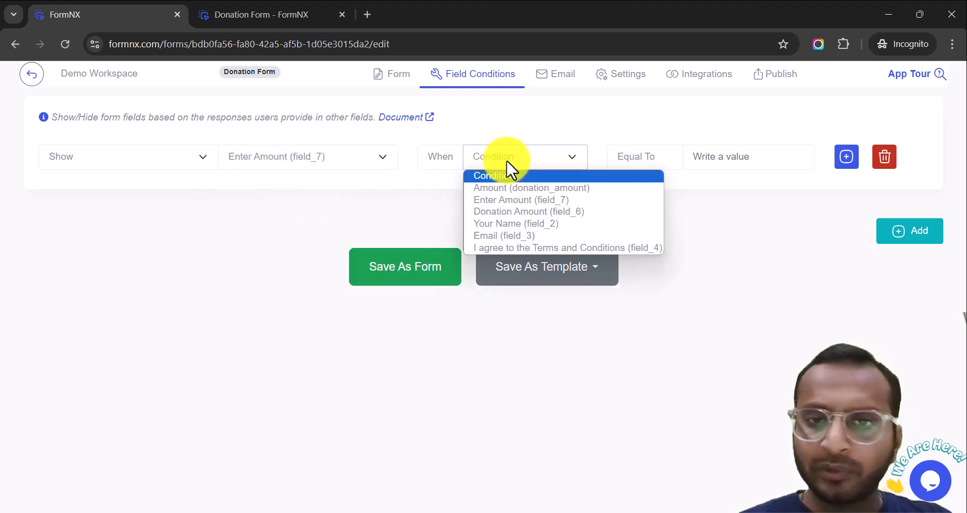
click(506, 187)
click(708, 157)
click(719, 236)
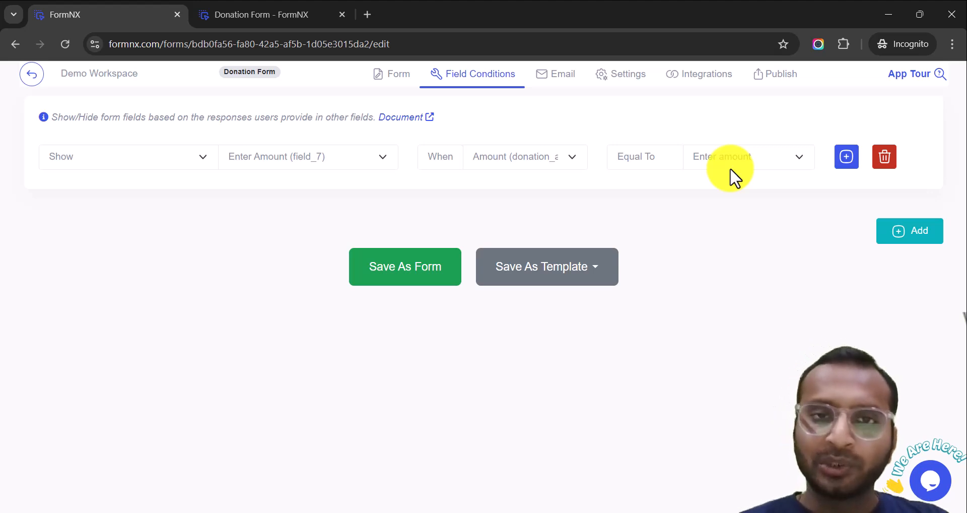
Add {field_7} to the Donation Amount formula alongside {donation_amount}, then save the form
click(396, 74)
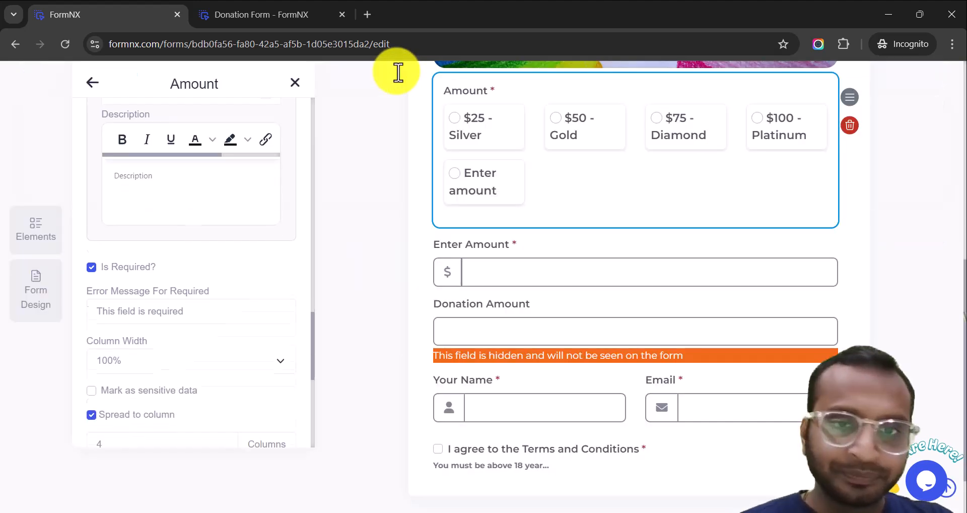
click(92, 83)
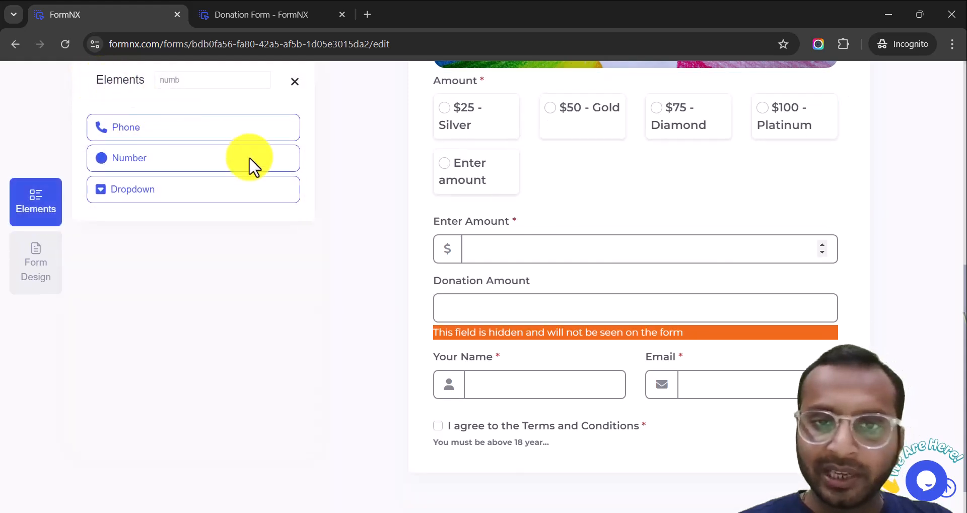
click(507, 291)
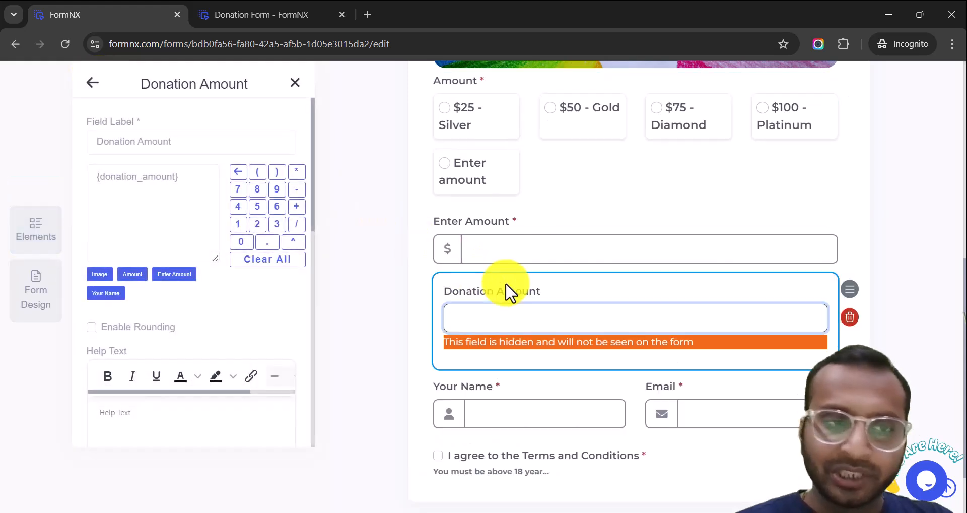
click(189, 178)
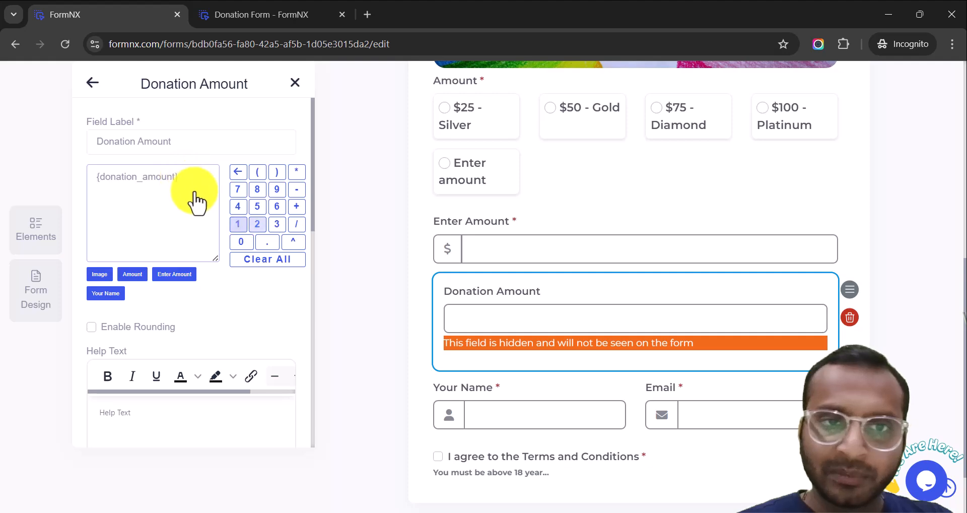
click(175, 273)
scroll(340, 410, down, 2)
click(398, 496)
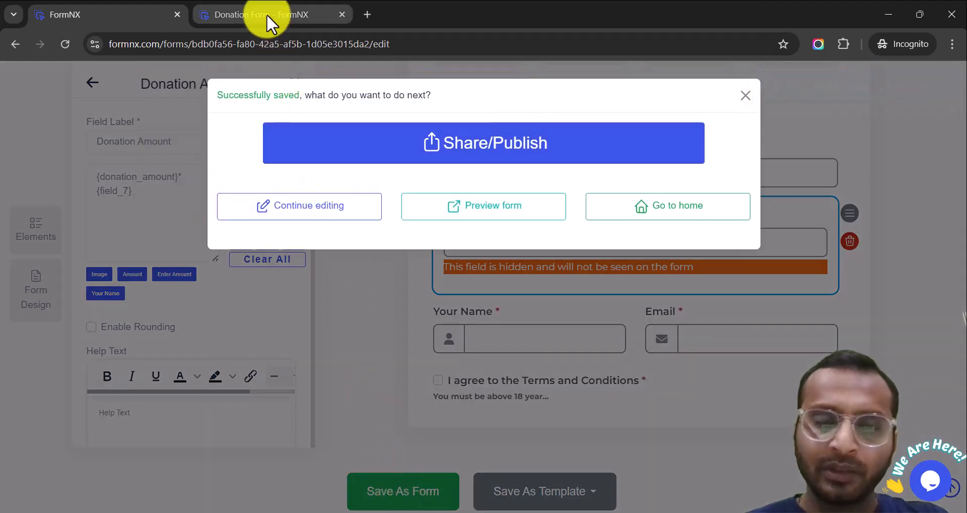
Reload the live Donation Form, choose Enter amount, and enter a custom $200 amount
click(267, 14)
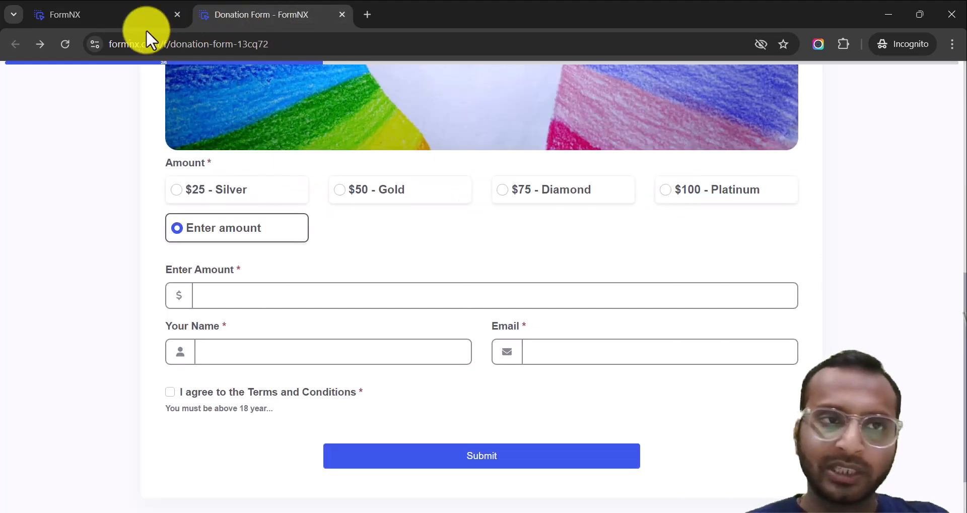
click(64, 44)
click(539, 137)
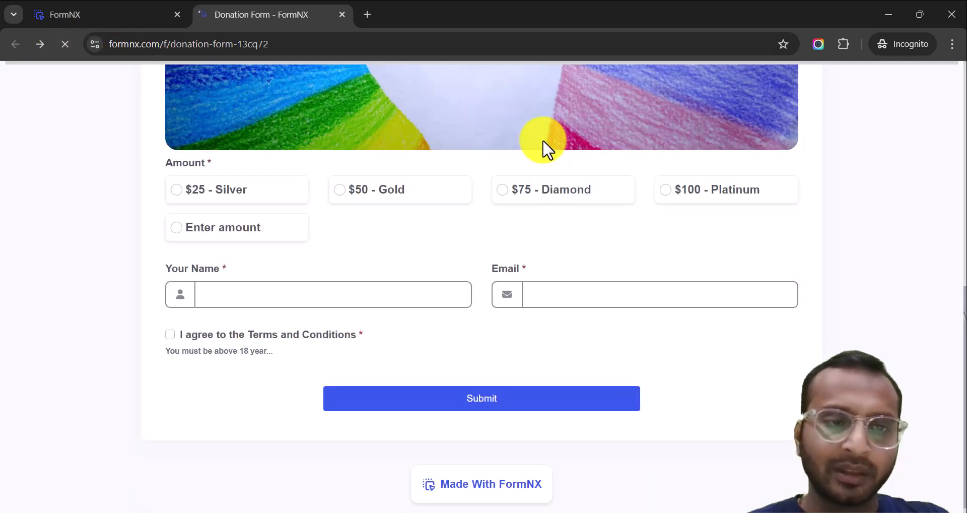
click(244, 197)
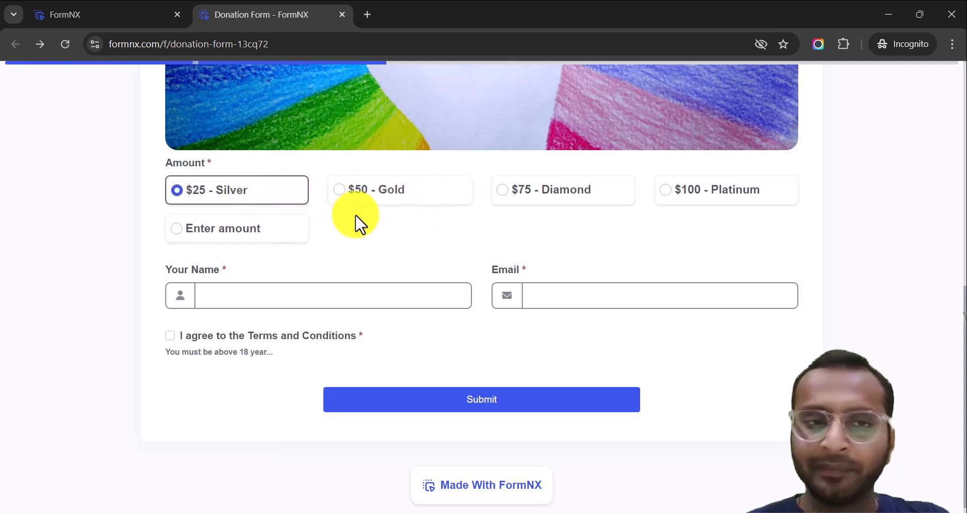
click(262, 237)
click(262, 299)
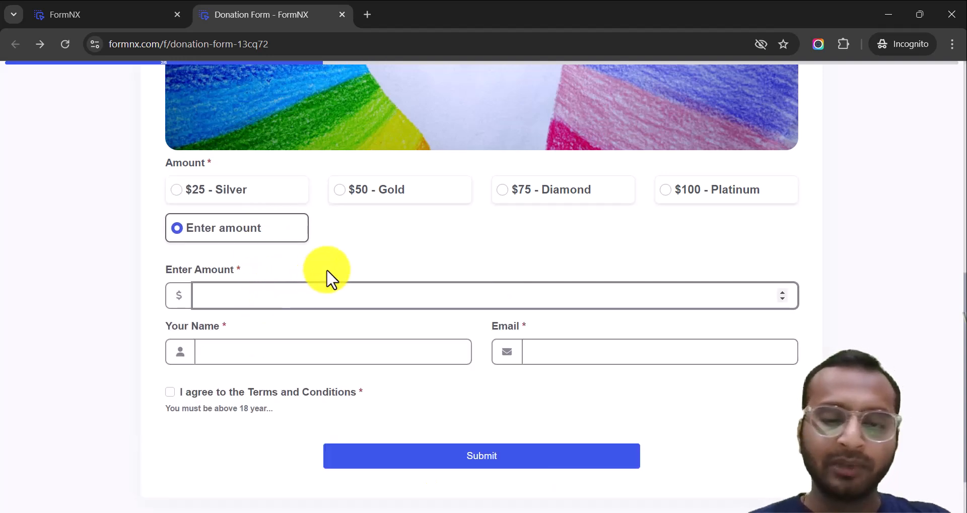
key(ctrl+a)
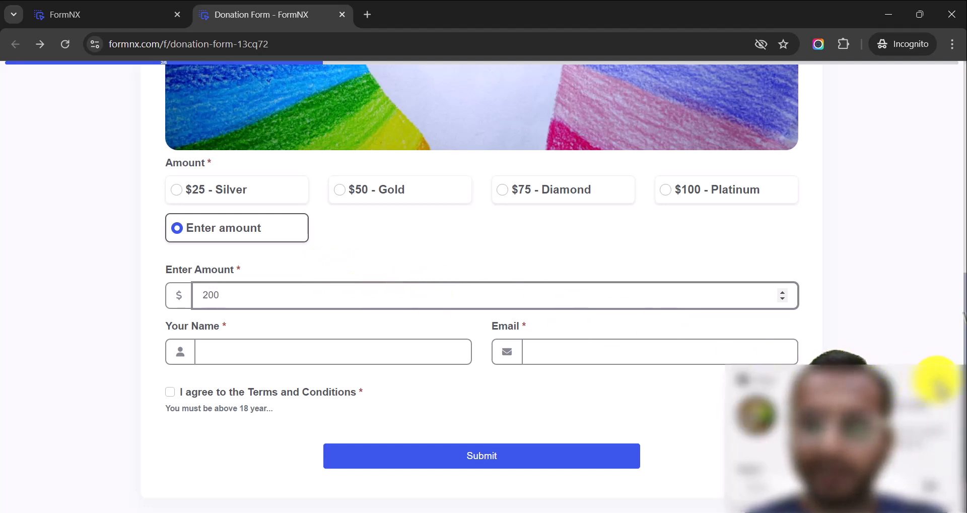
click(937, 380)
Fill in the donor's name and e-mail, submit, confirm the US$200.00 checkout, and go back
click(413, 346)
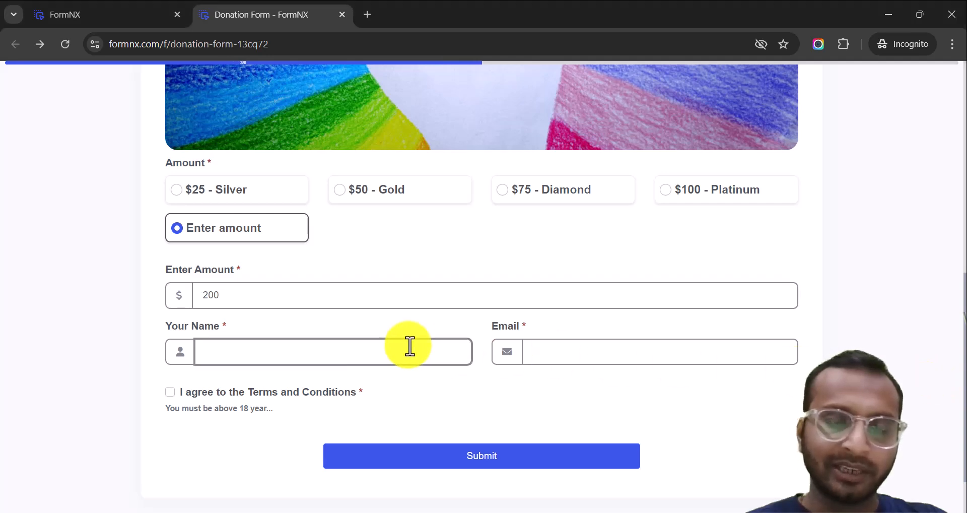
text(Nikhil)
key(Tab)
text(f)
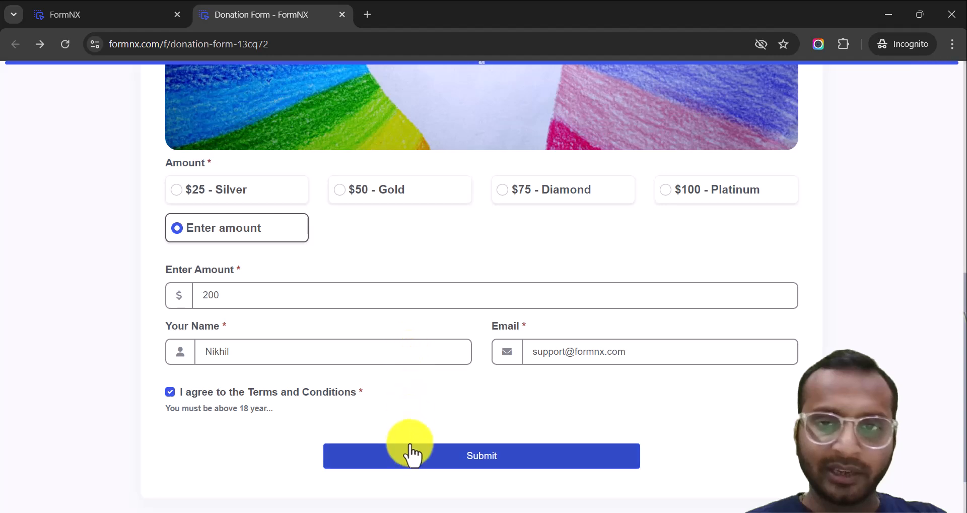
click(410, 456)
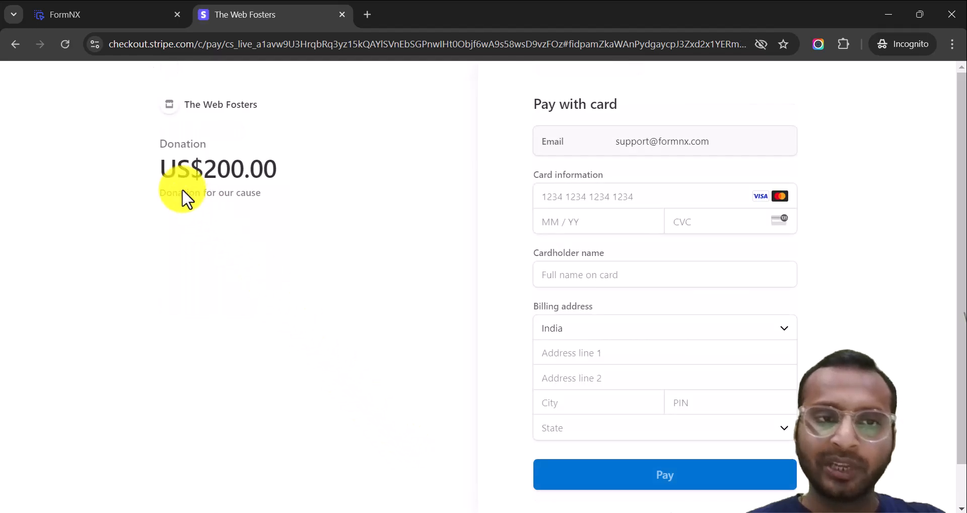
drag(162, 167, 287, 172)
click(295, 173)
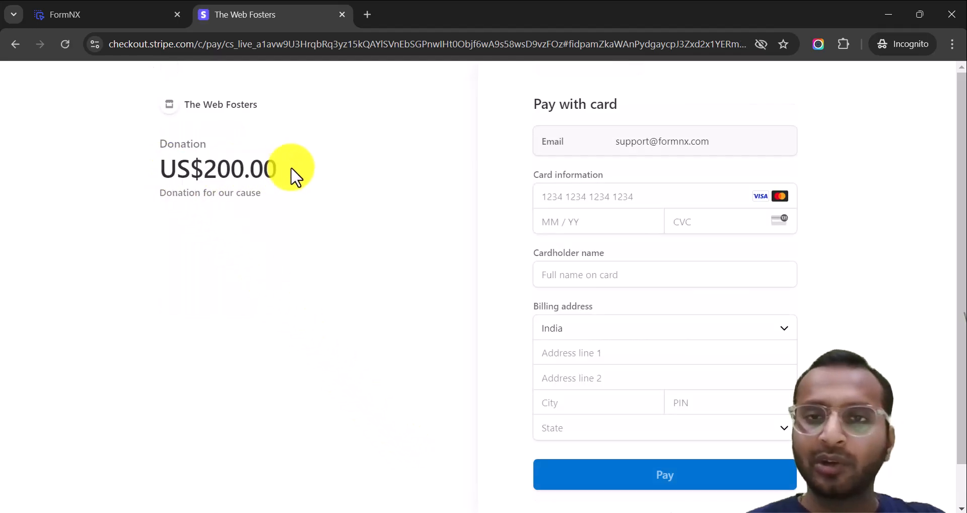
click(20, 49)
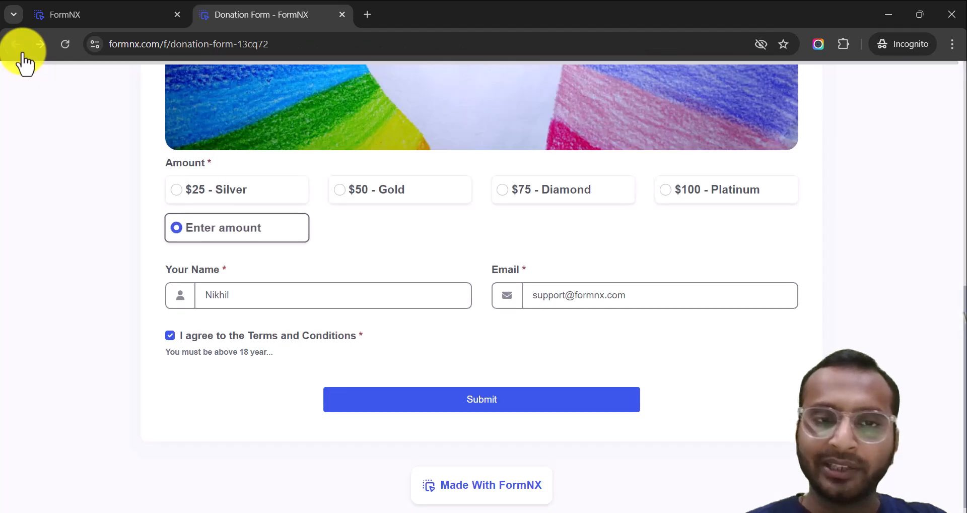
Reload the live form, then try Enter amount and each preset option from $25 Silver to $100 Platinum
click(63, 45)
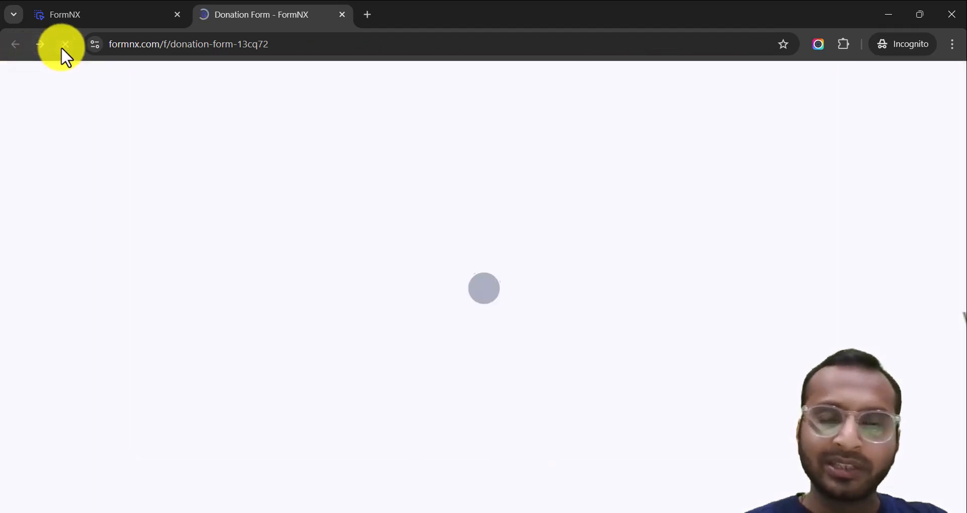
click(217, 229)
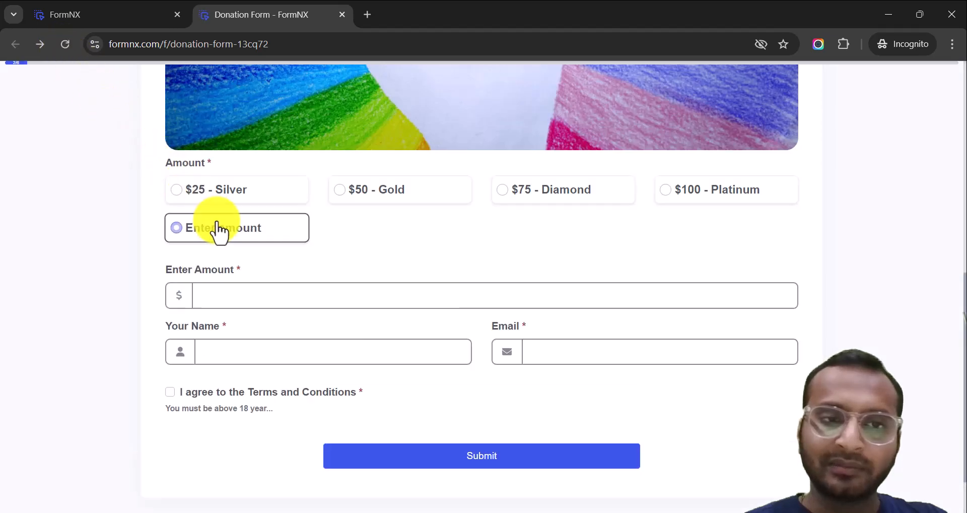
scroll(291, 252, up, 3)
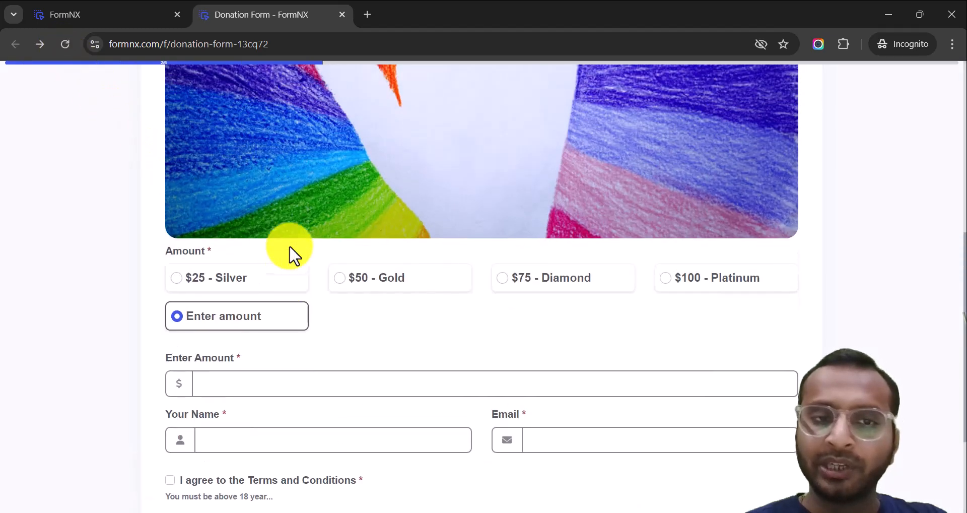
click(238, 328)
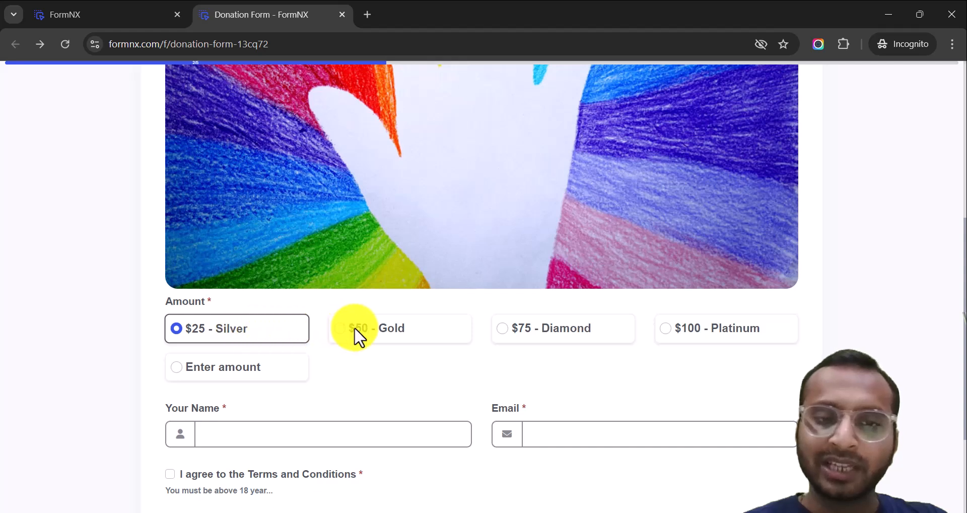
click(359, 329)
click(553, 348)
click(712, 345)
Confirm Enter Amount appears only for the Enter amount option, then return to the editor
click(267, 367)
click(251, 328)
click(347, 332)
click(557, 336)
click(690, 336)
scroll(684, 322, up, 6)
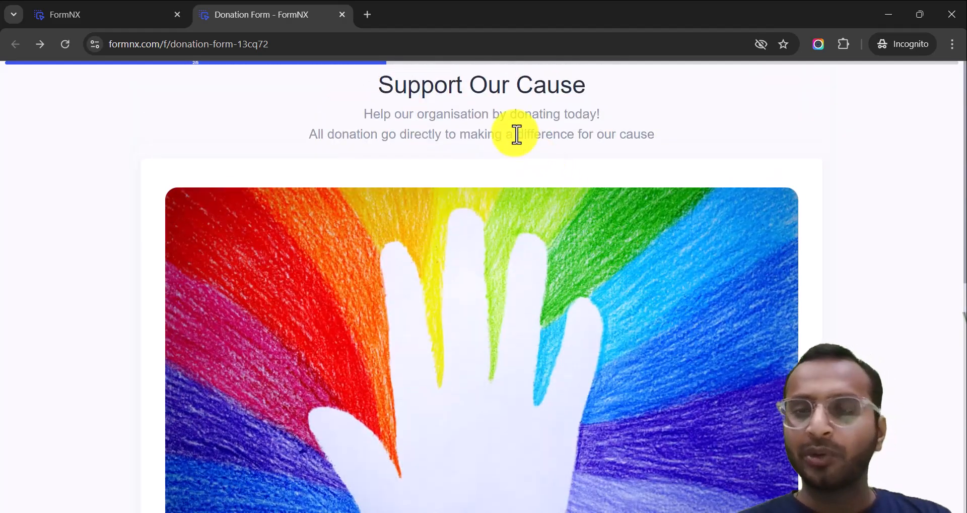
scroll(514, 134, down, 7)
scroll(384, 199, down, 2)
scroll(384, 199, up, 7)
scroll(367, 187, down, 5)
click(90, 18)
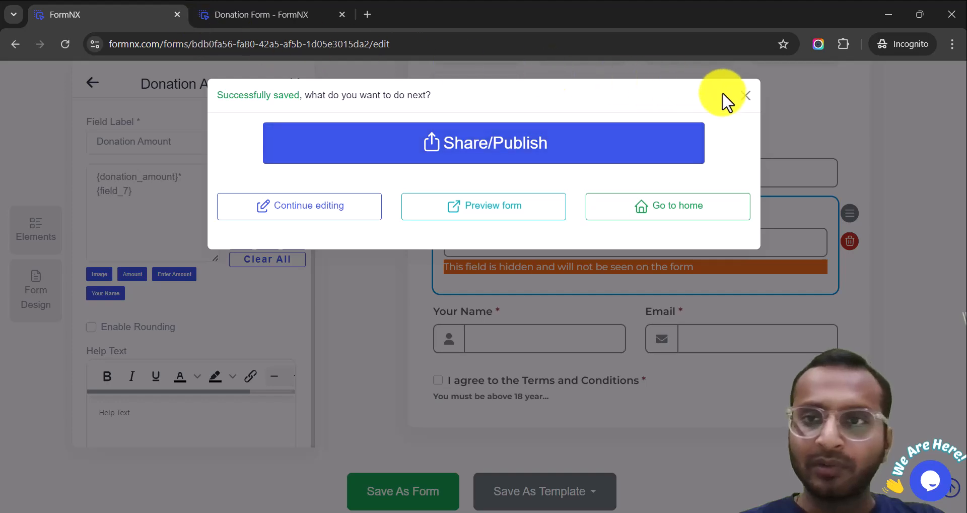
Dismiss the save notice and collapse New Submission Email Settings with Enable left unchecked
click(744, 95)
scroll(668, 126, up, 8)
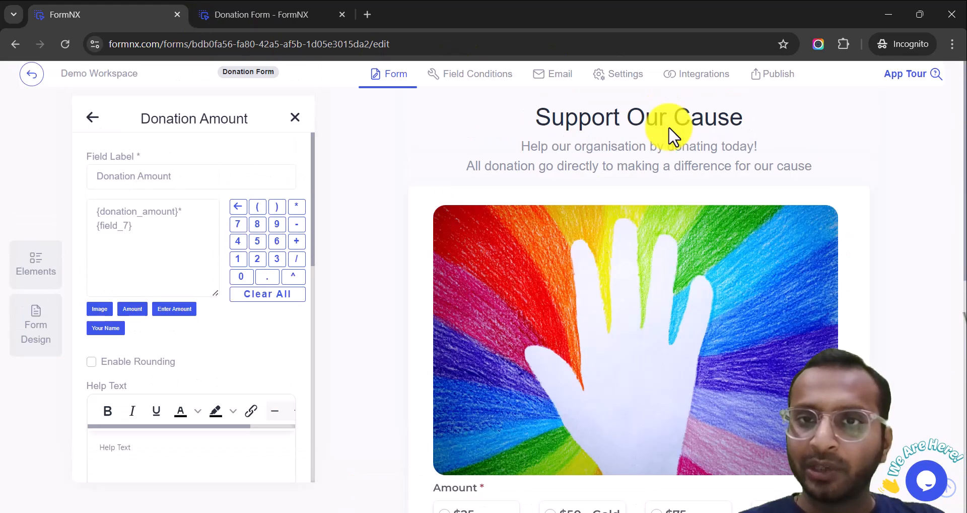
click(476, 74)
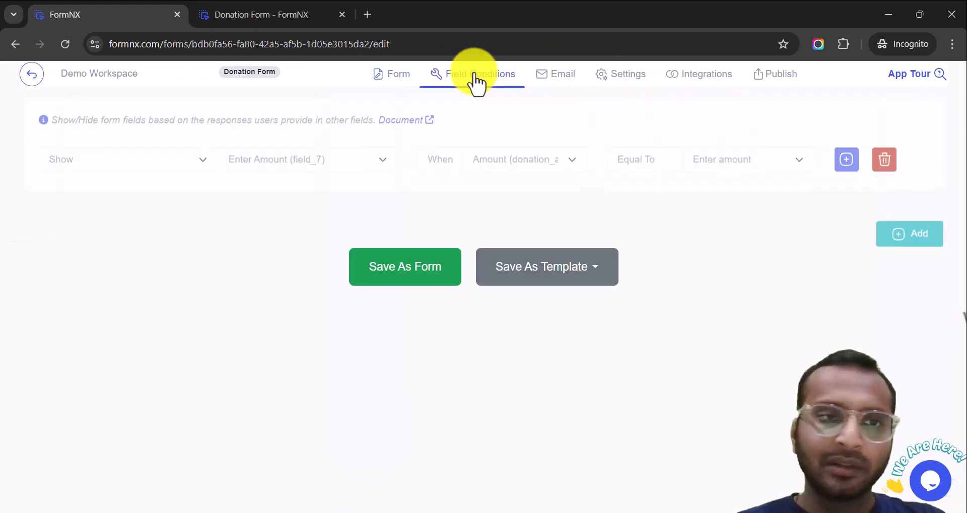
click(567, 82)
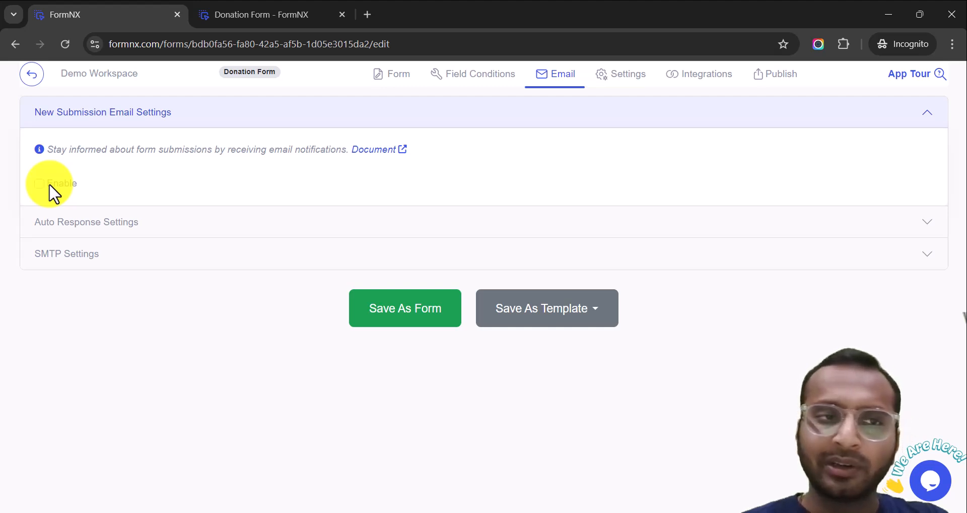
click(107, 114)
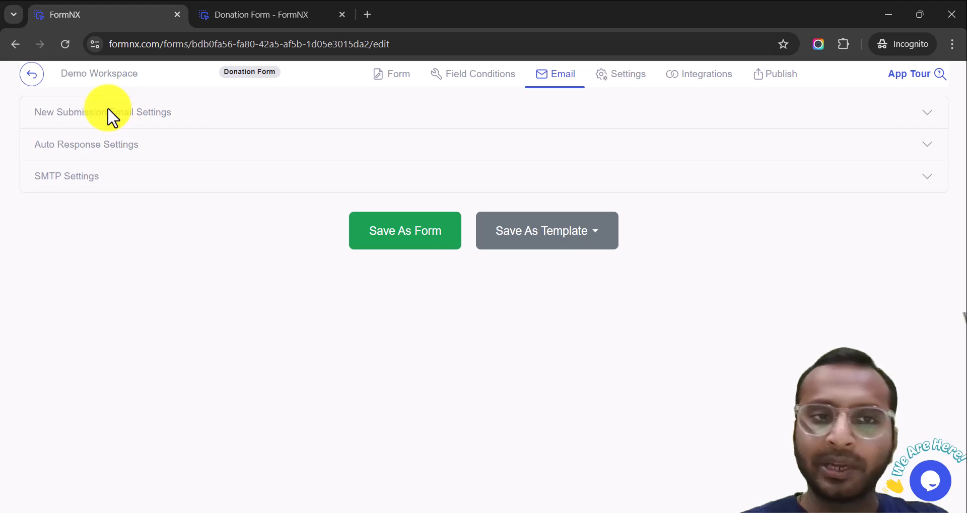
Enable Google reCAPTCHA and make the thank-you heading 'Thank you [Your Name]!' with a new line below
click(629, 81)
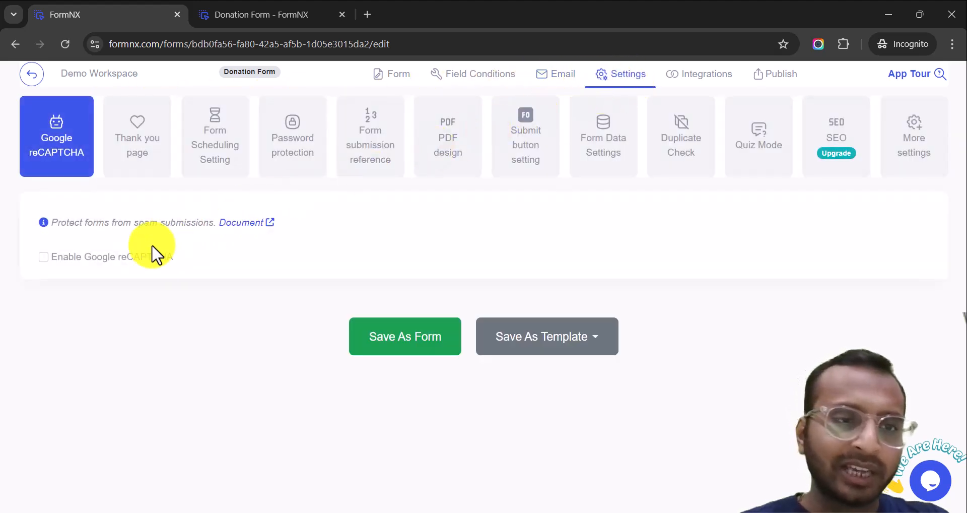
click(119, 257)
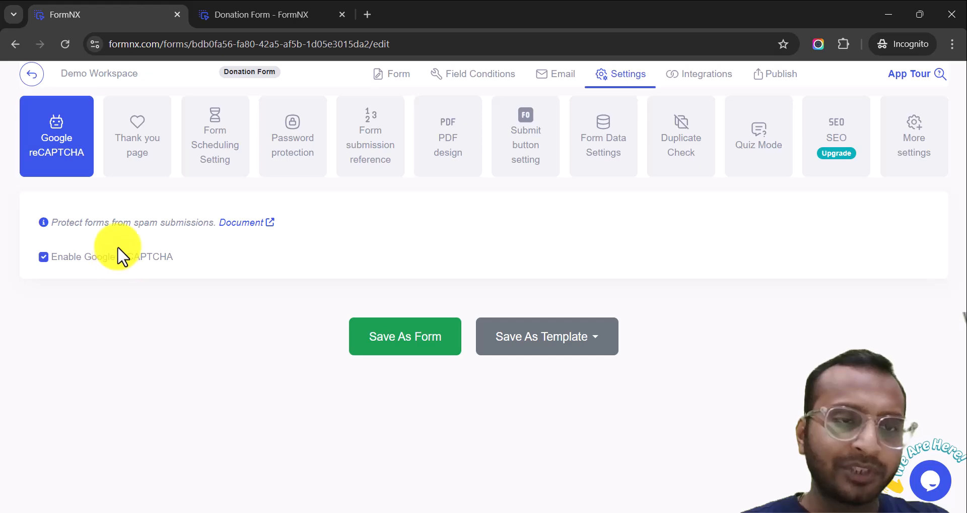
click(139, 144)
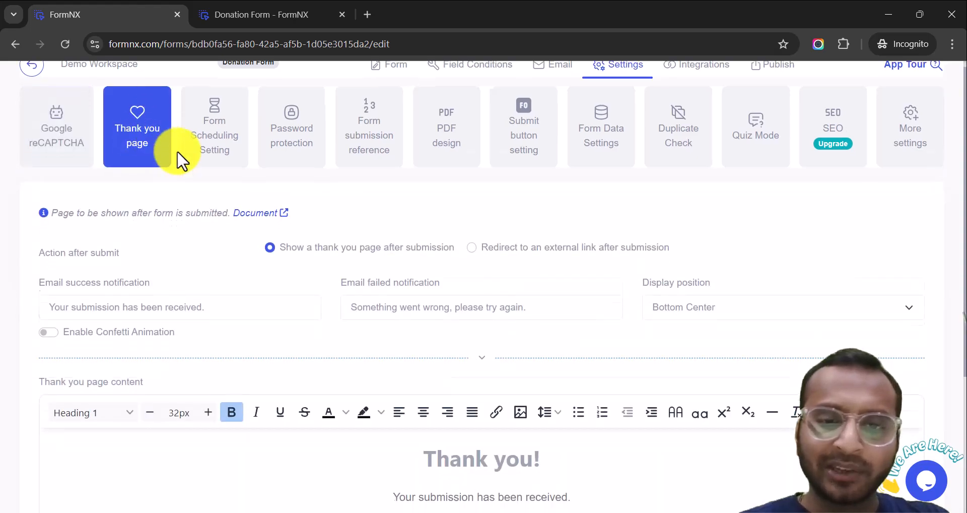
scroll(322, 216, down, 3)
click(532, 329)
scroll(534, 332, down, 1)
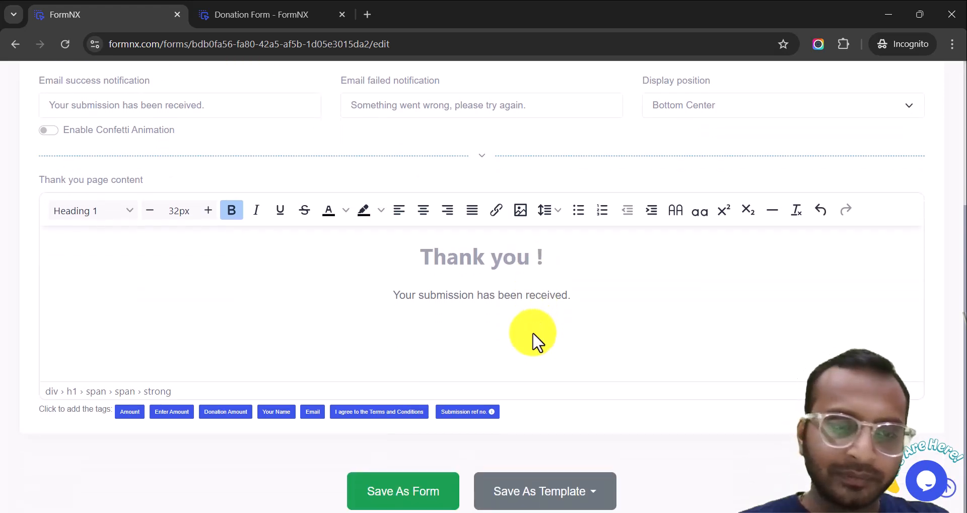
click(276, 412)
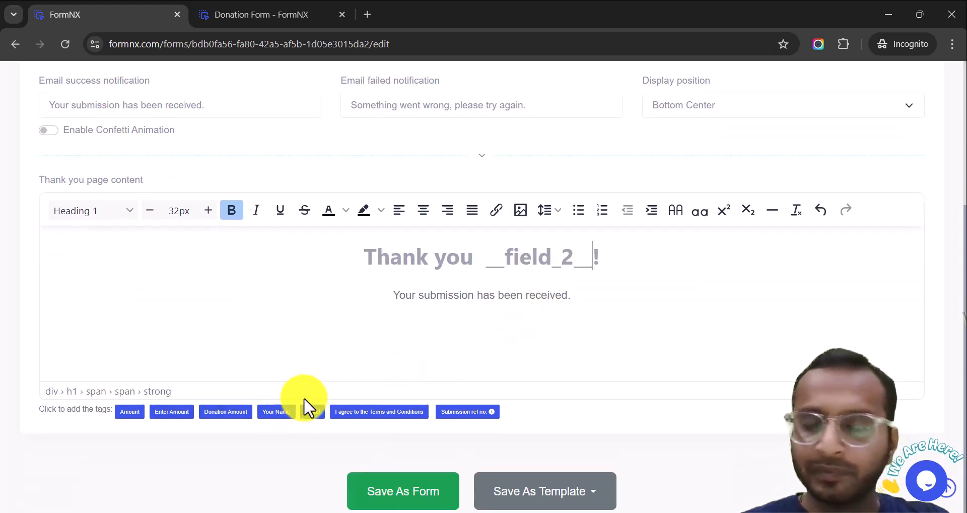
click(623, 259)
key(Return)
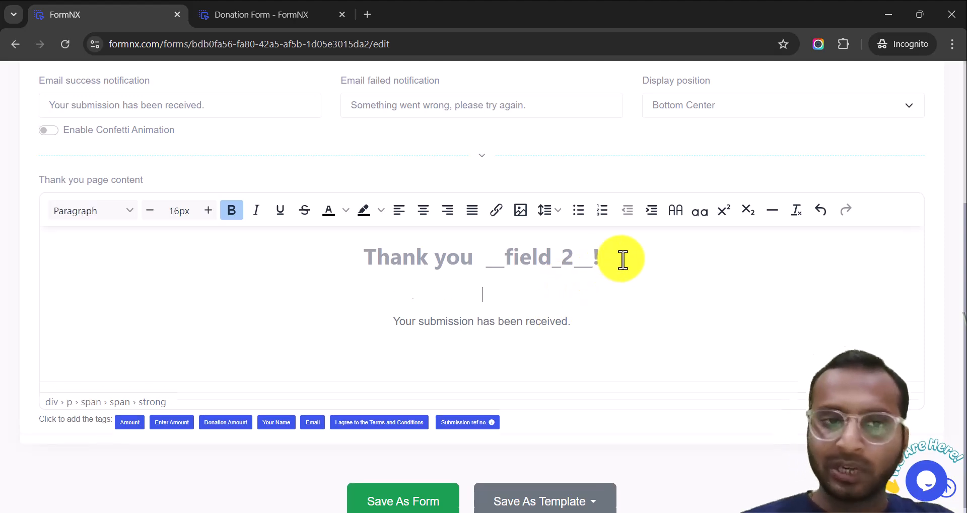
Insert the red 'thanks' Unsplash photo, found by searching 'thank you', below the greeting heading
click(521, 212)
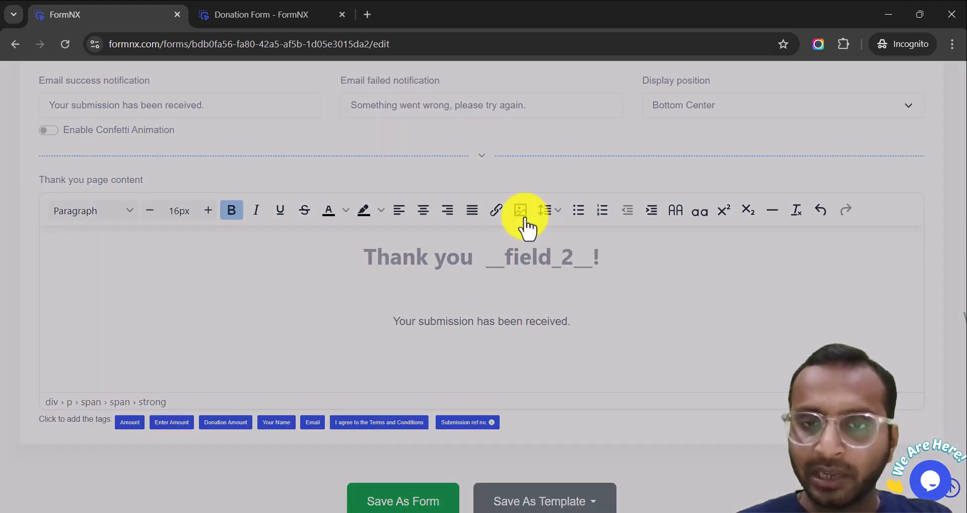
click(199, 143)
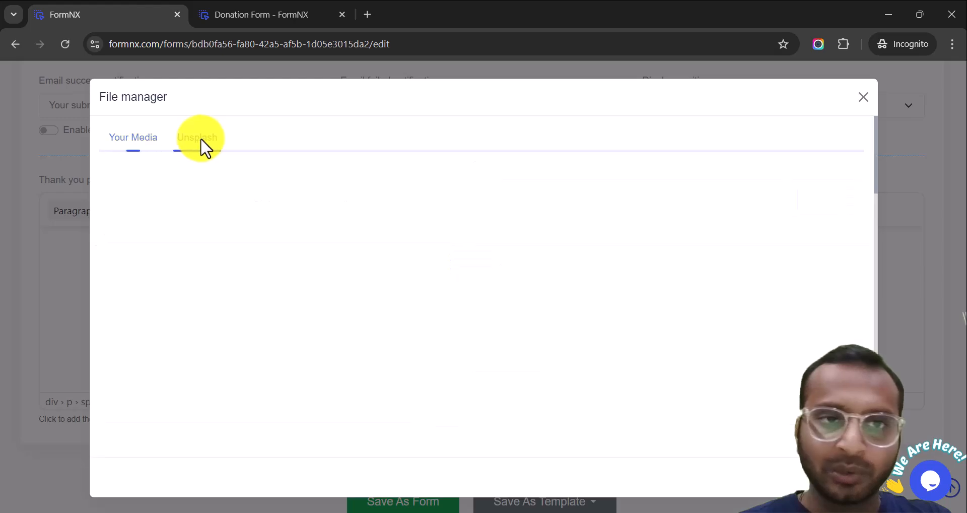
click(344, 181)
text(help)
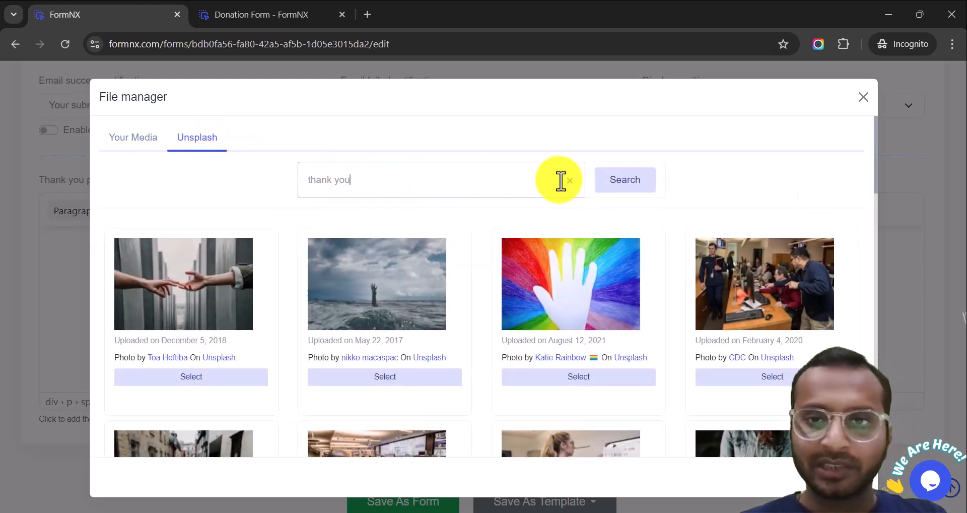
click(625, 182)
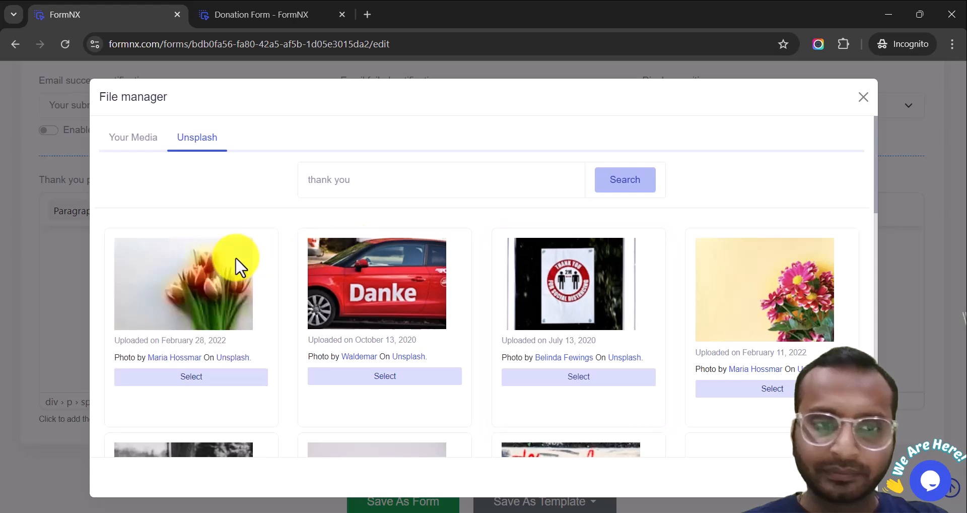
scroll(235, 257, down, 3)
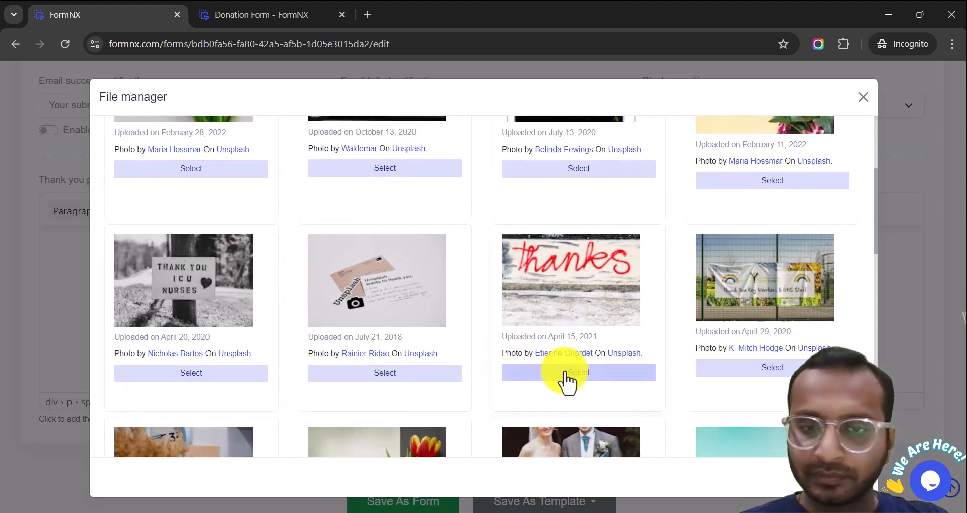
click(566, 373)
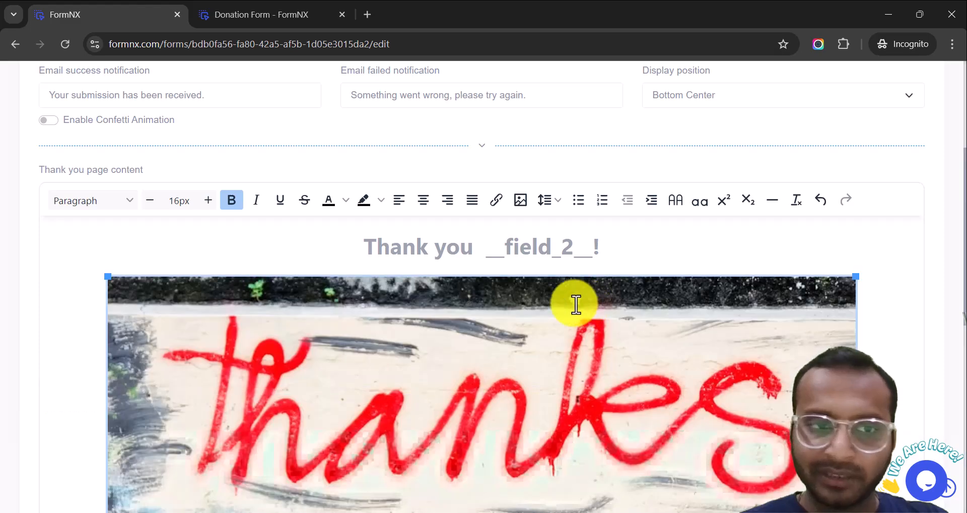
Resize the thanks photo to 604 × 400 and bring up the Form Scheduling settings
drag(108, 277, 366, 388)
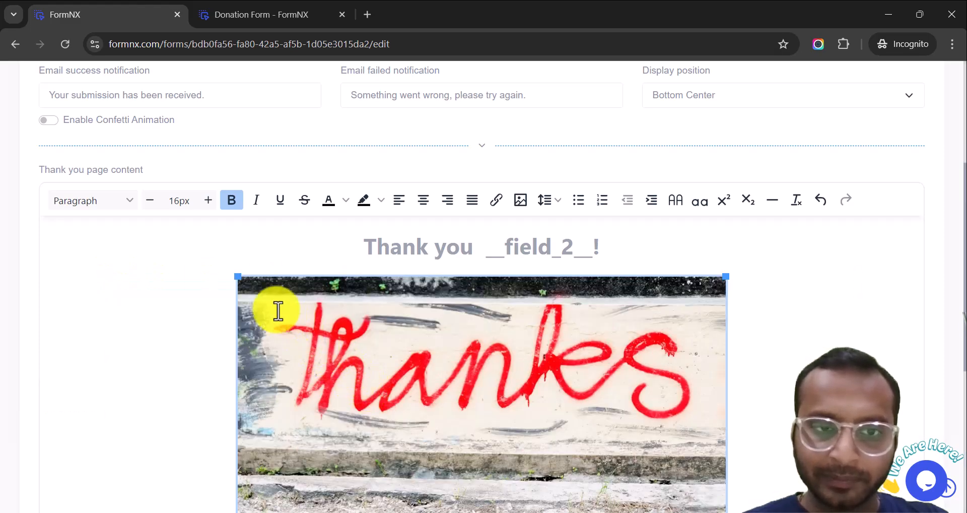
drag(238, 276, 339, 340)
scroll(338, 340, down, 5)
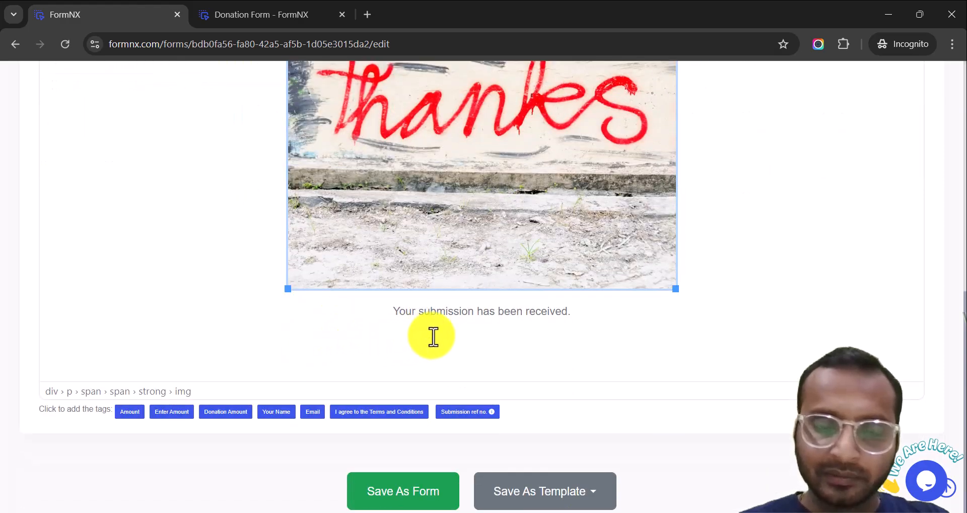
scroll(470, 334, up, 9)
scroll(471, 335, down, 5)
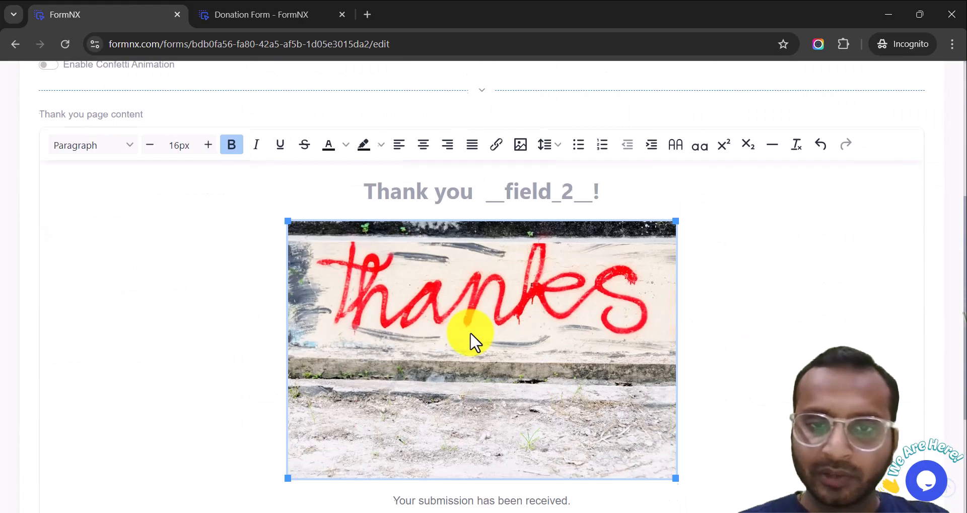
scroll(624, 216, up, 4)
scroll(626, 216, up, 2)
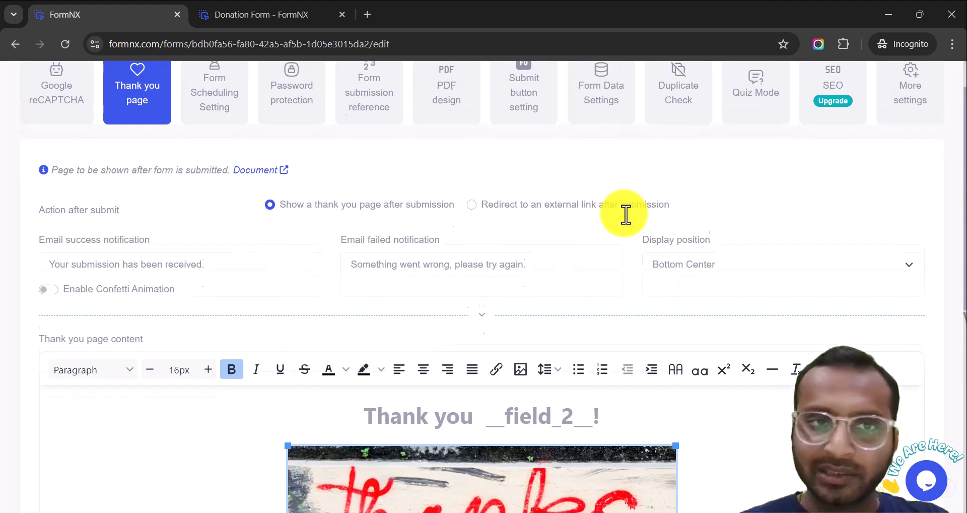
click(212, 147)
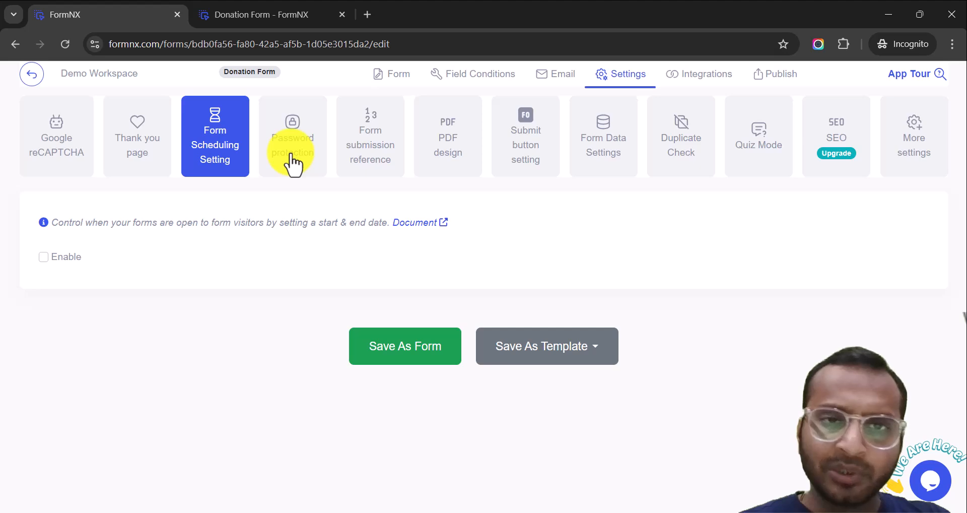
Enable form submission reference IDs with the prefix DONATION
click(293, 163)
click(375, 162)
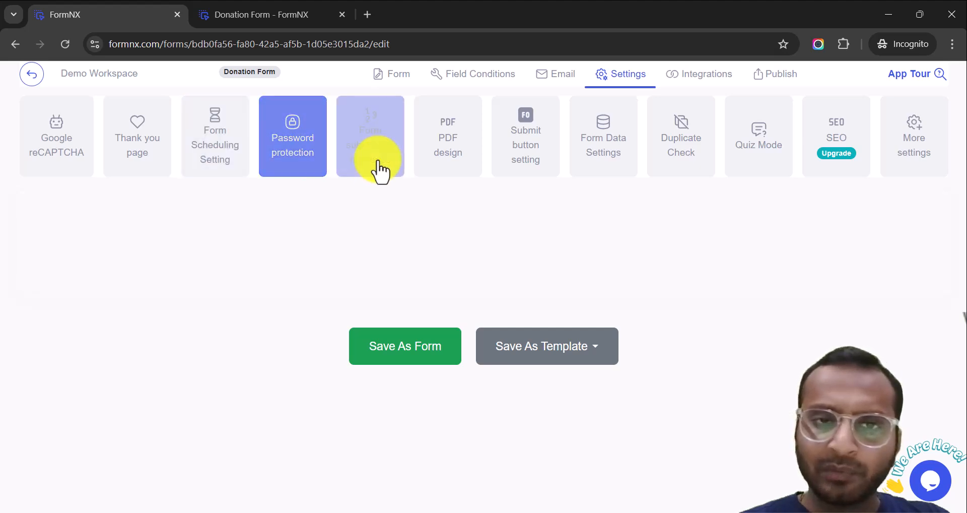
click(63, 258)
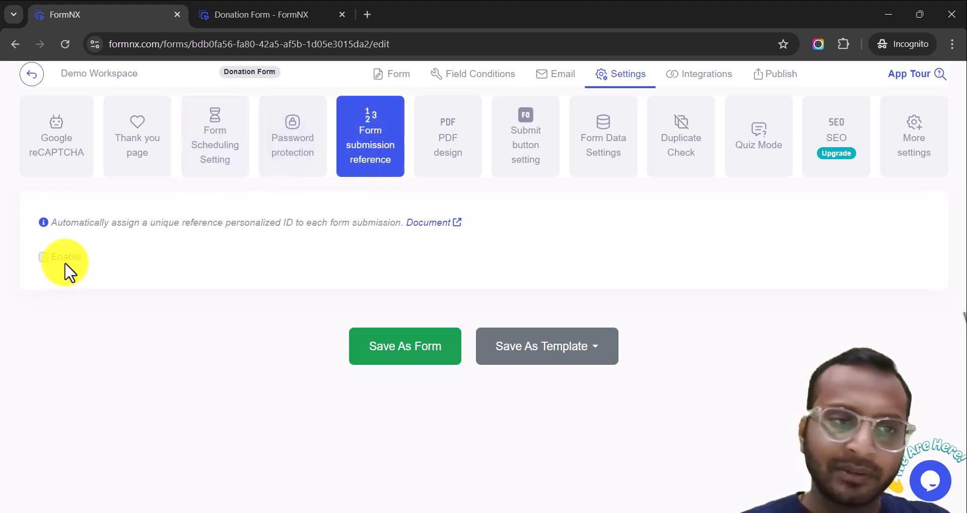
click(91, 309)
text(DONA)
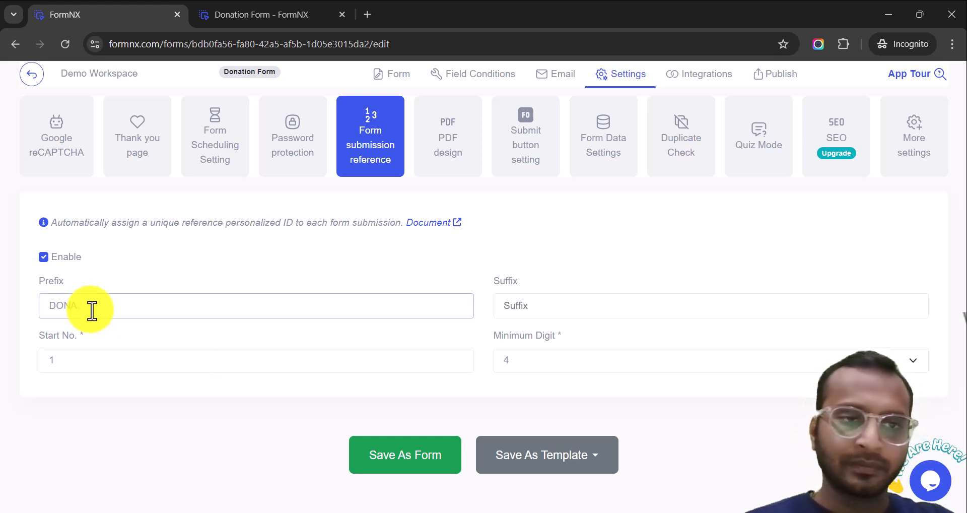
text(TION)
key(Tab)
key(Tab)
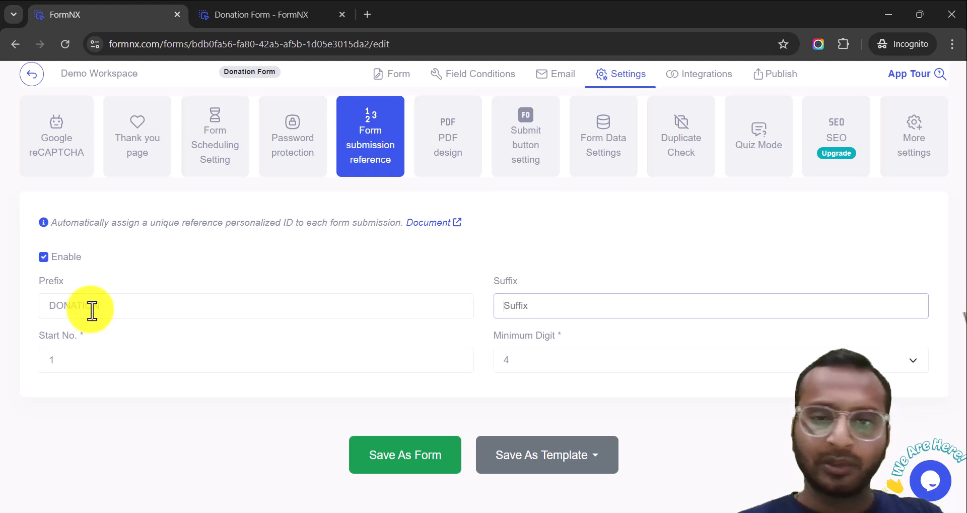
Change the submit button text to 'Proceed to Payment' and save the form
click(524, 135)
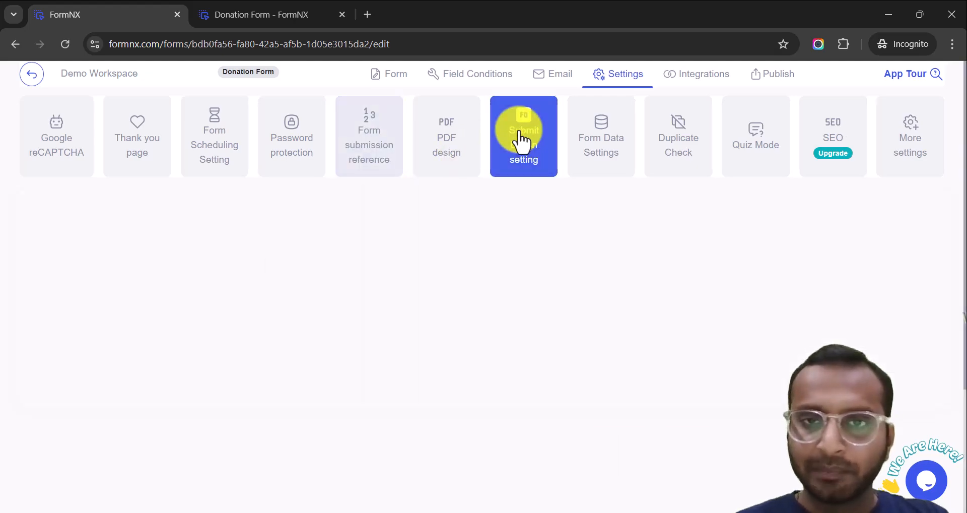
scroll(380, 291, down, 5)
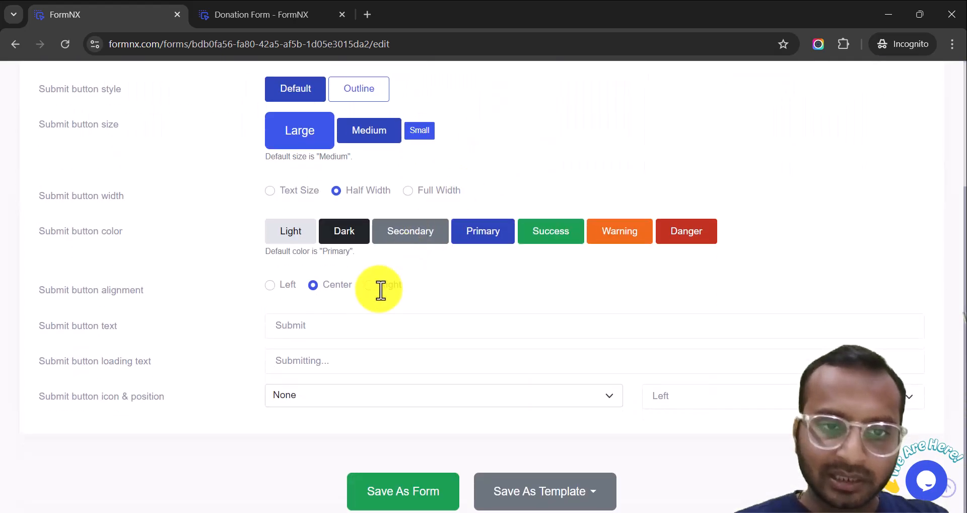
double_click(341, 336)
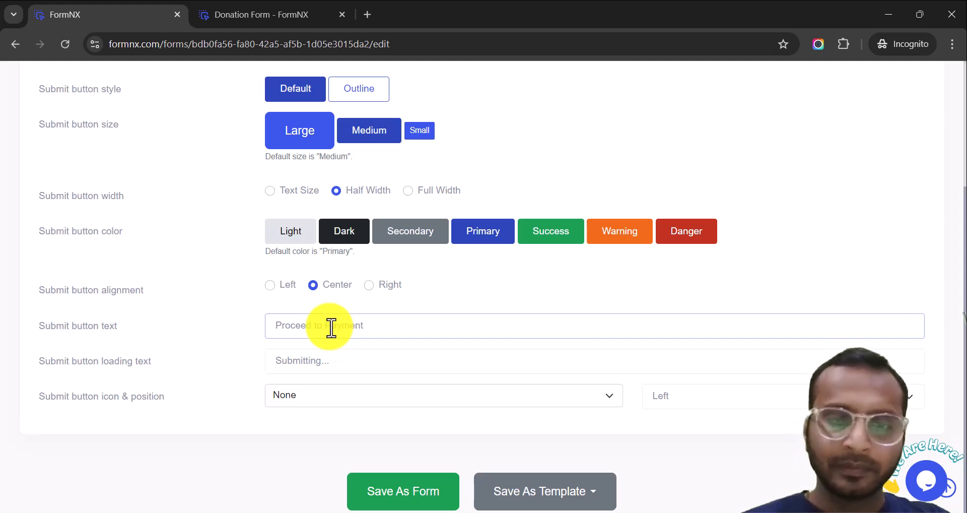
click(385, 491)
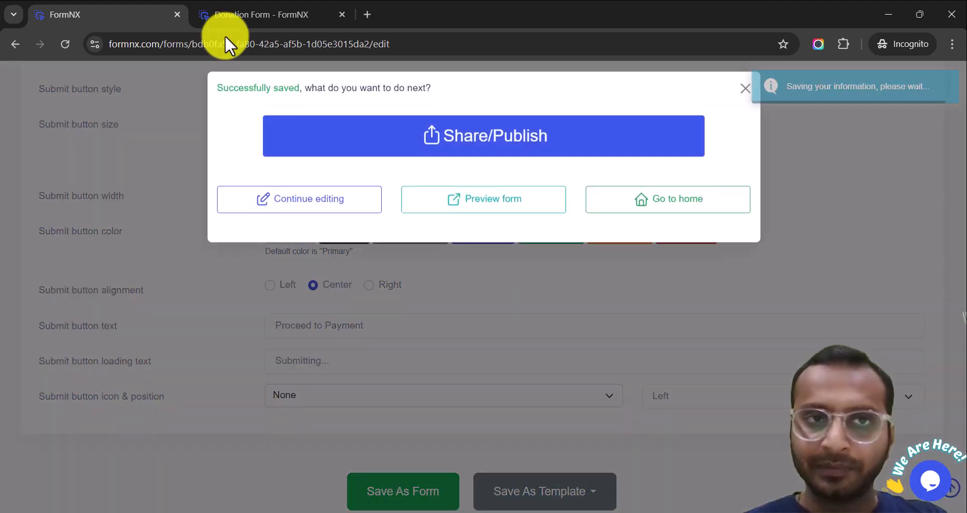
Reload the live donation form to check the new button, then return to the editor
click(216, 13)
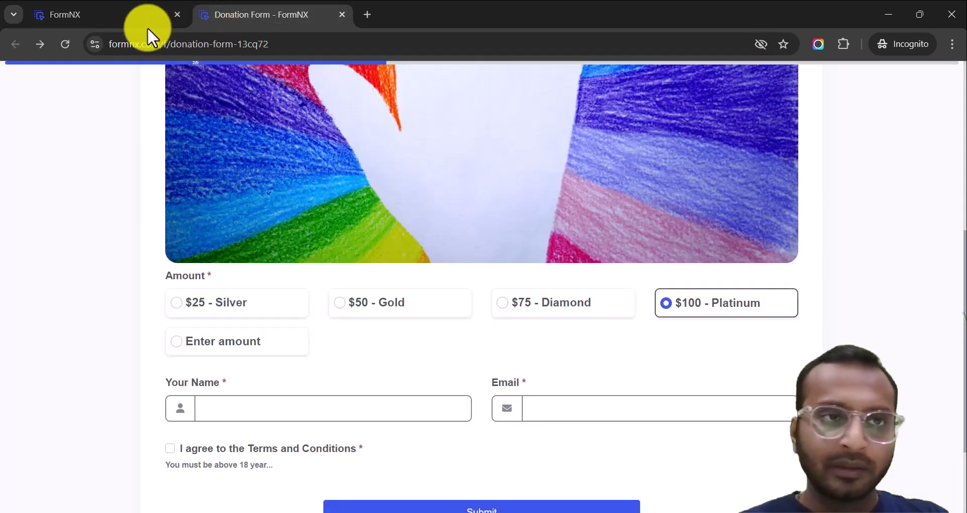
click(65, 44)
click(526, 130)
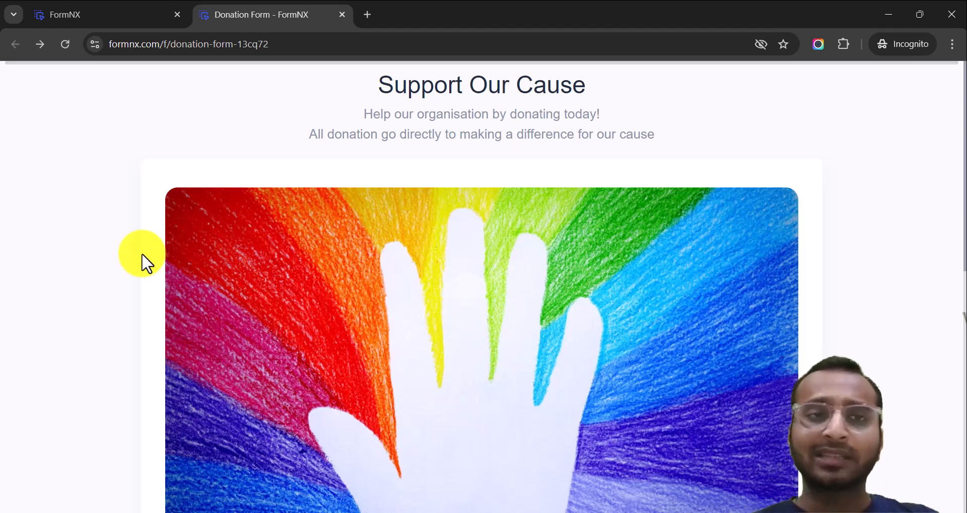
click(95, 16)
In Form Design, set the page background to solid blue (RGB 92, 153, 214)
click(120, 156)
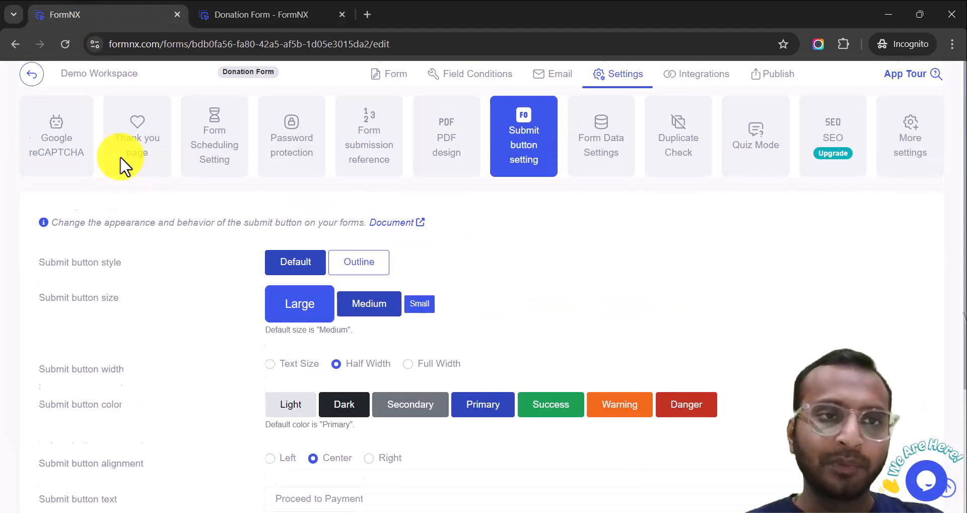
click(397, 79)
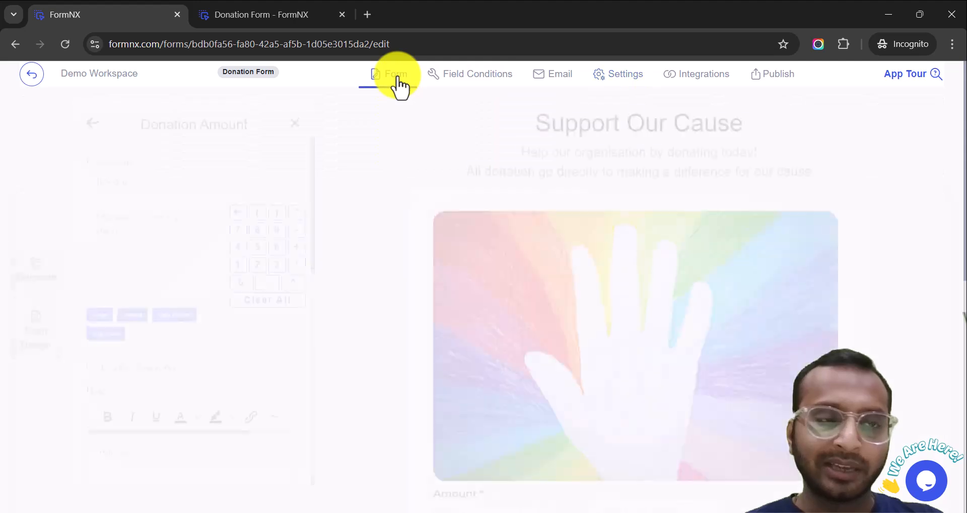
click(26, 339)
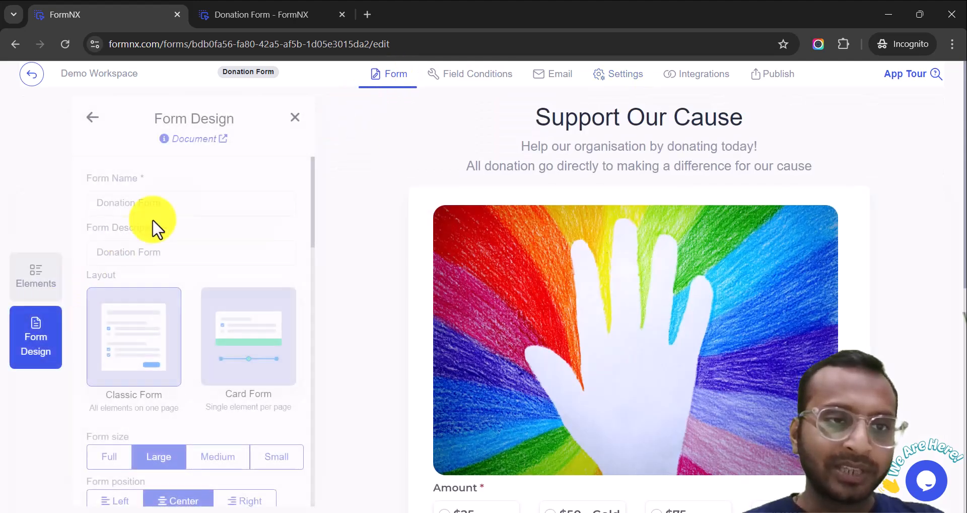
scroll(222, 162, down, 3)
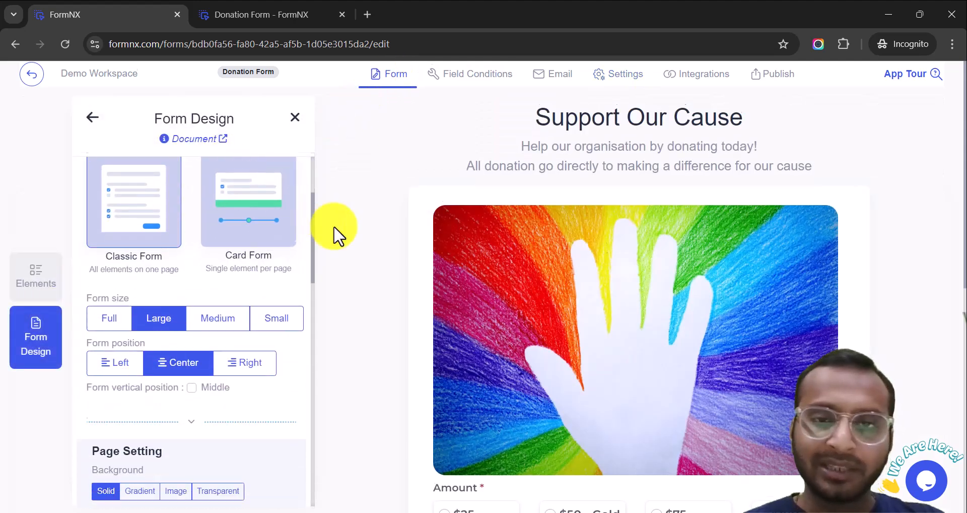
scroll(335, 233, down, 5)
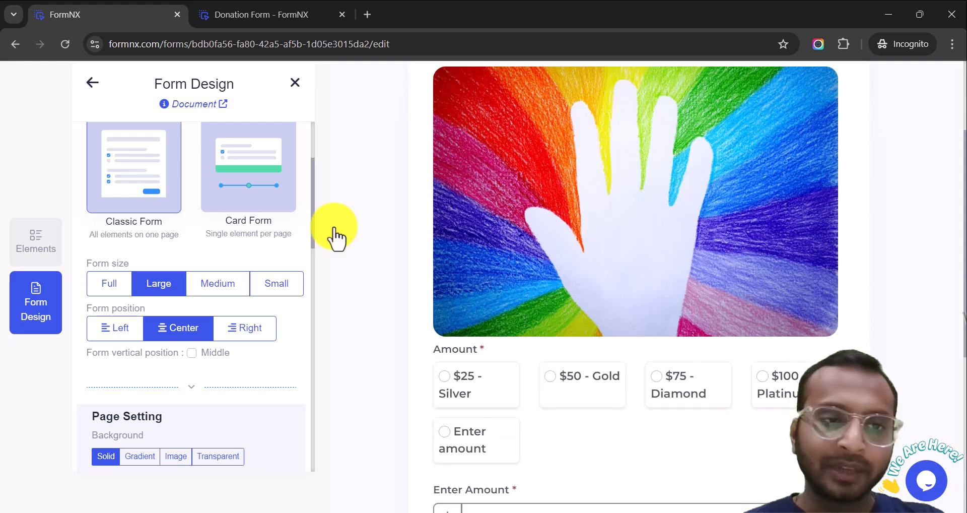
scroll(334, 233, down, 4)
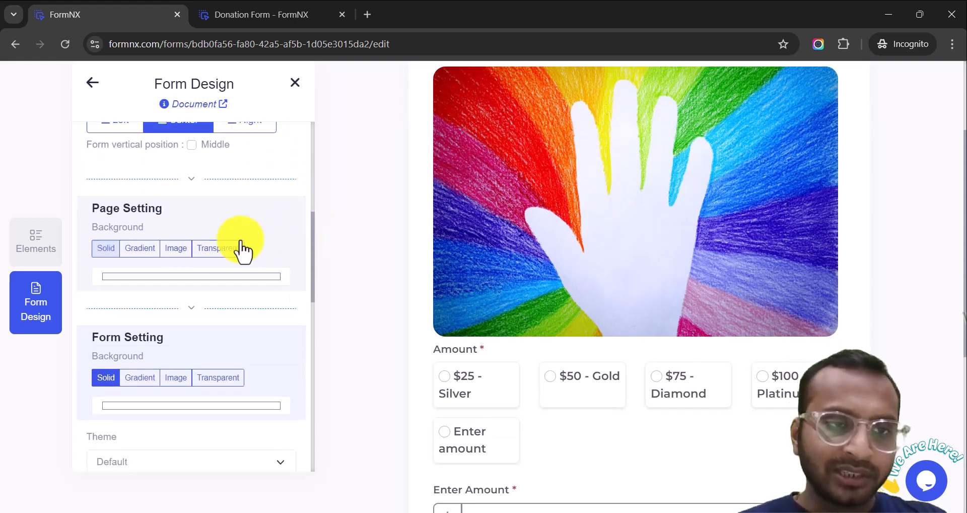
click(139, 250)
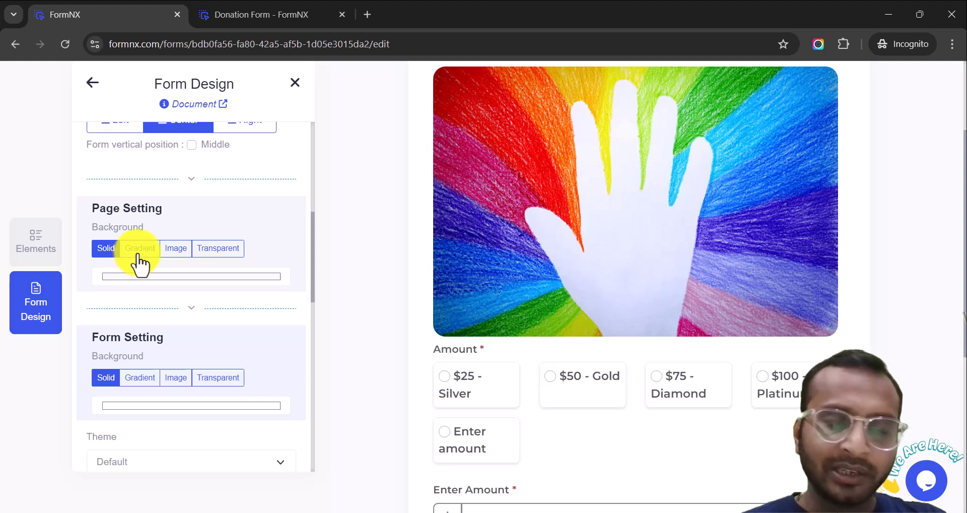
click(132, 277)
drag(144, 314, 183, 302)
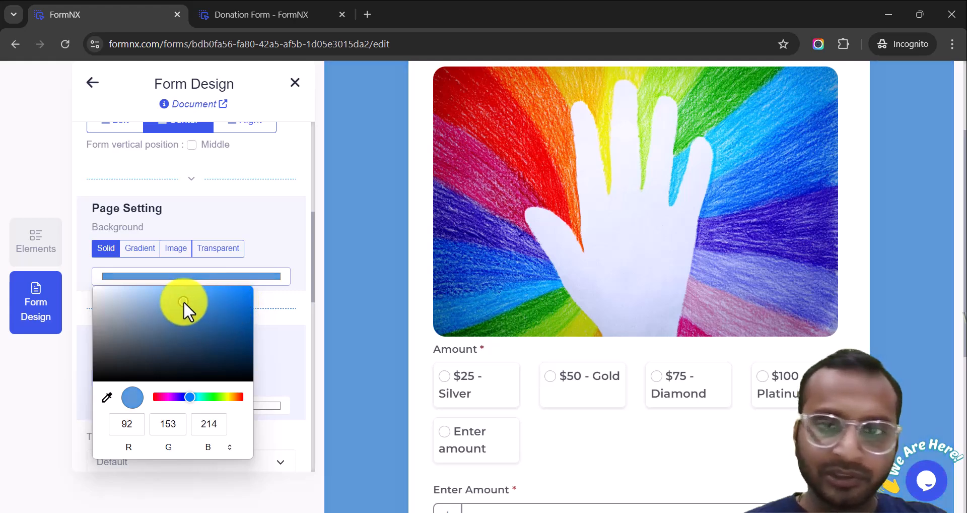
click(280, 233)
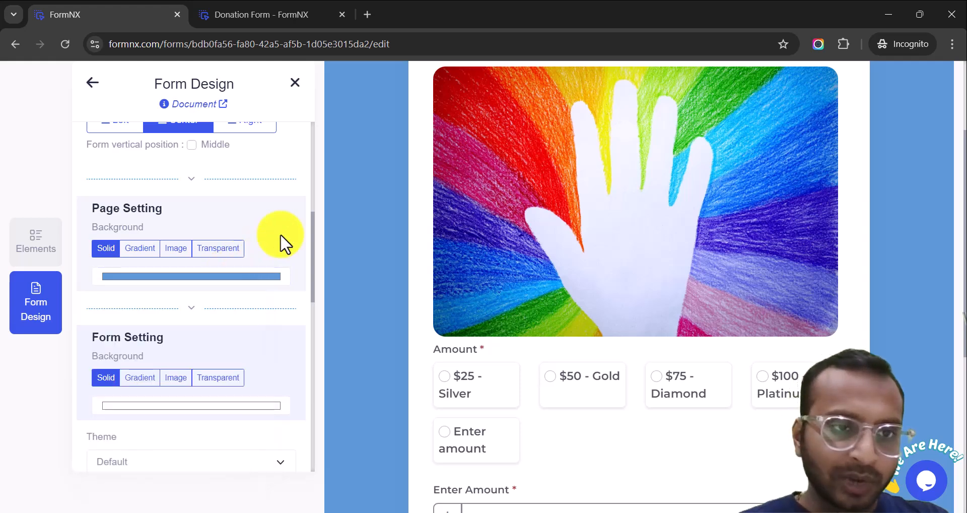
Compare gradient and image backgrounds, keep the solid blue, and save the form
click(142, 249)
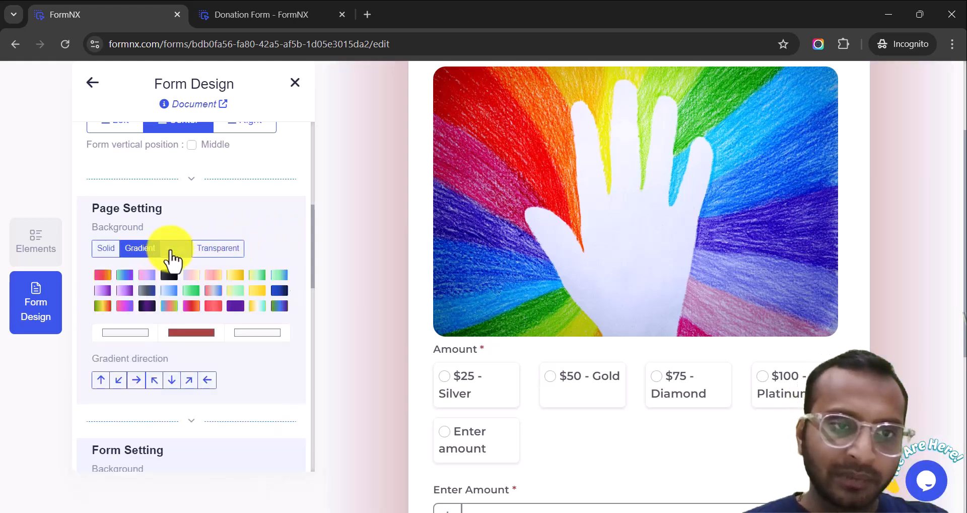
click(173, 249)
click(104, 252)
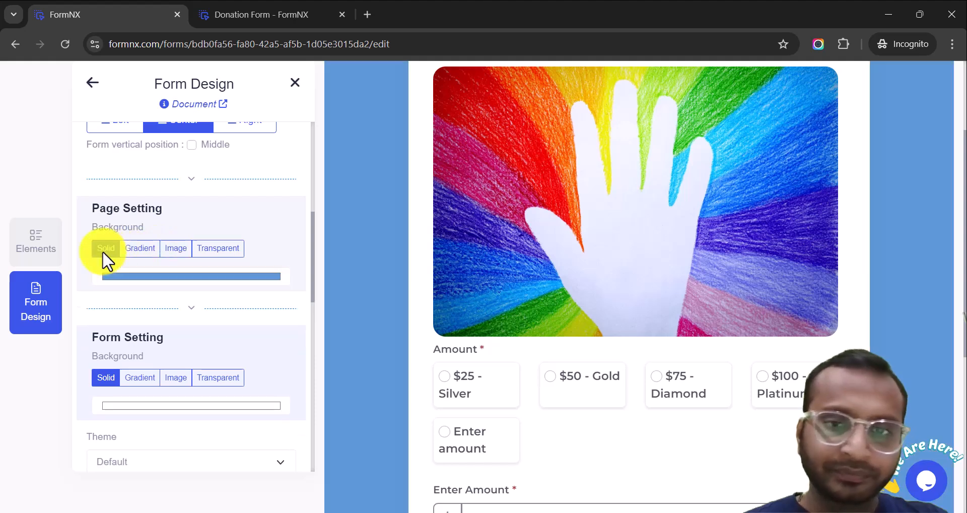
scroll(103, 252, down, 5)
scroll(102, 253, down, 4)
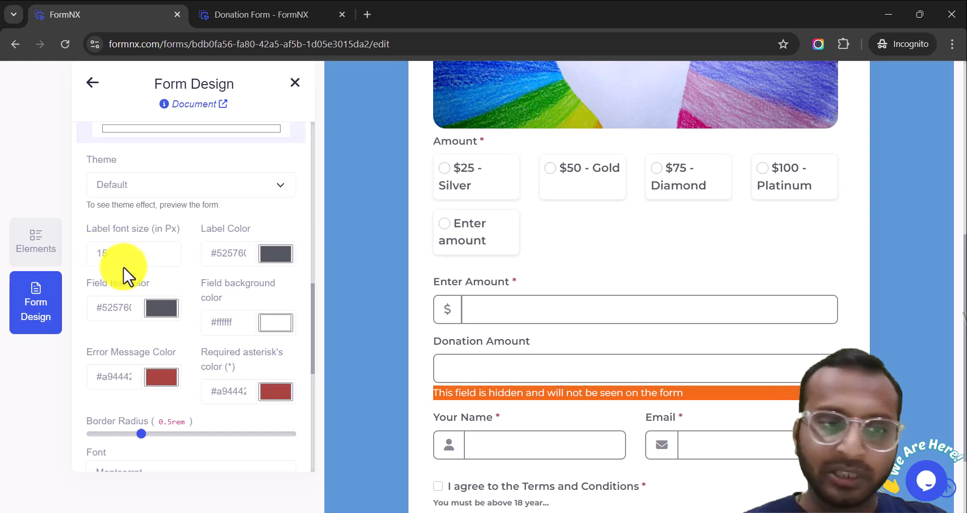
scroll(192, 322, down, 4)
scroll(193, 320, down, 2)
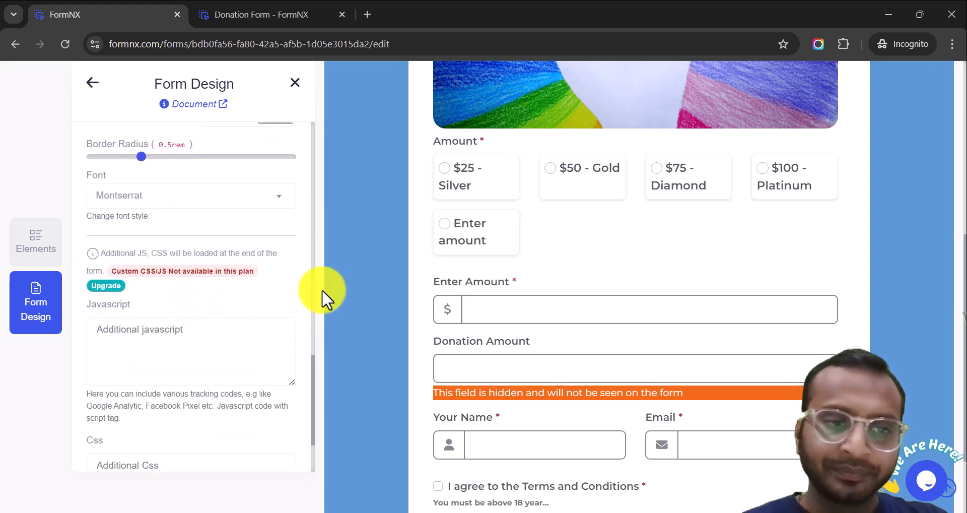
scroll(333, 289, down, 3)
scroll(333, 288, up, 7)
scroll(333, 289, down, 7)
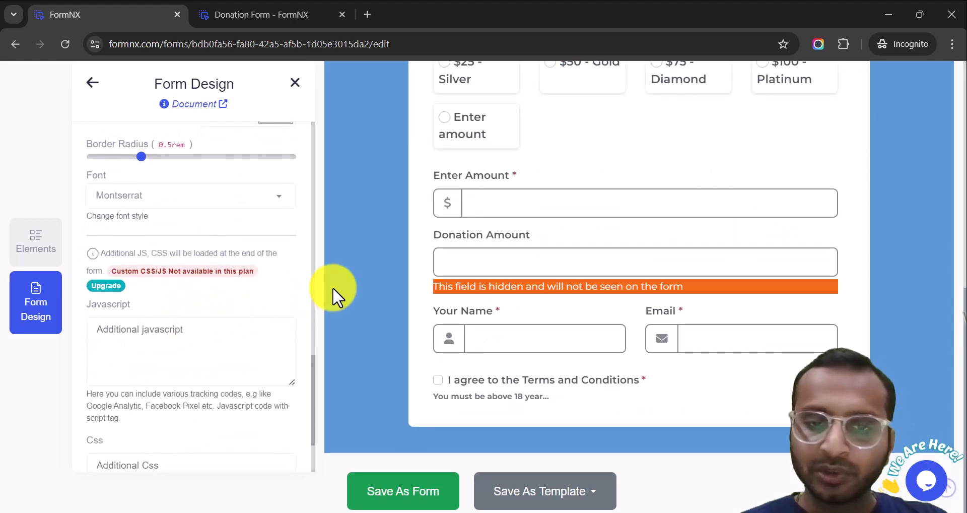
click(380, 486)
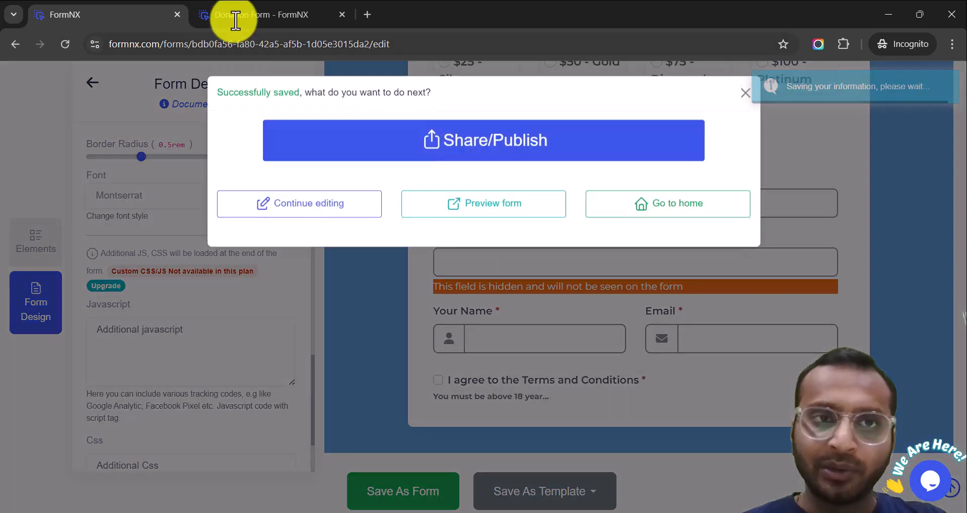
Reload the live form to see the blue background and the hard-to-read subtitle
click(235, 16)
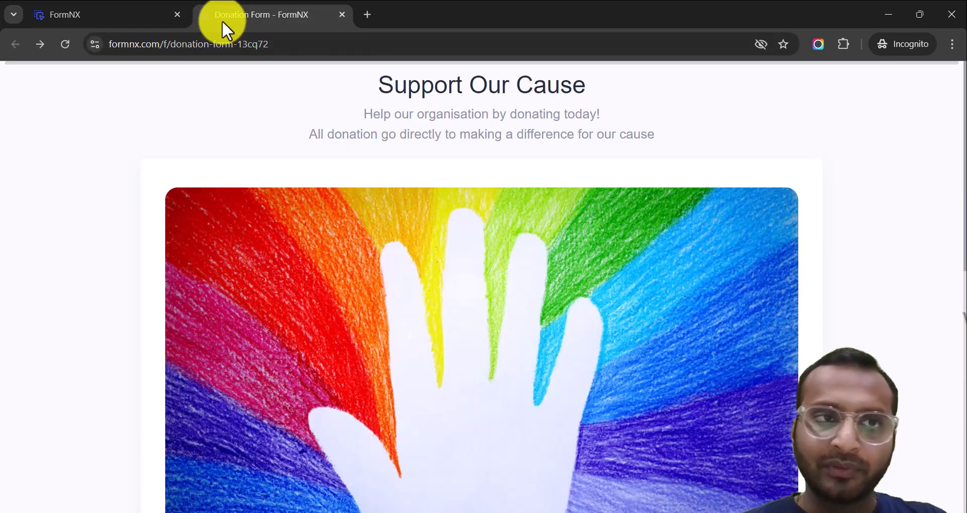
click(63, 44)
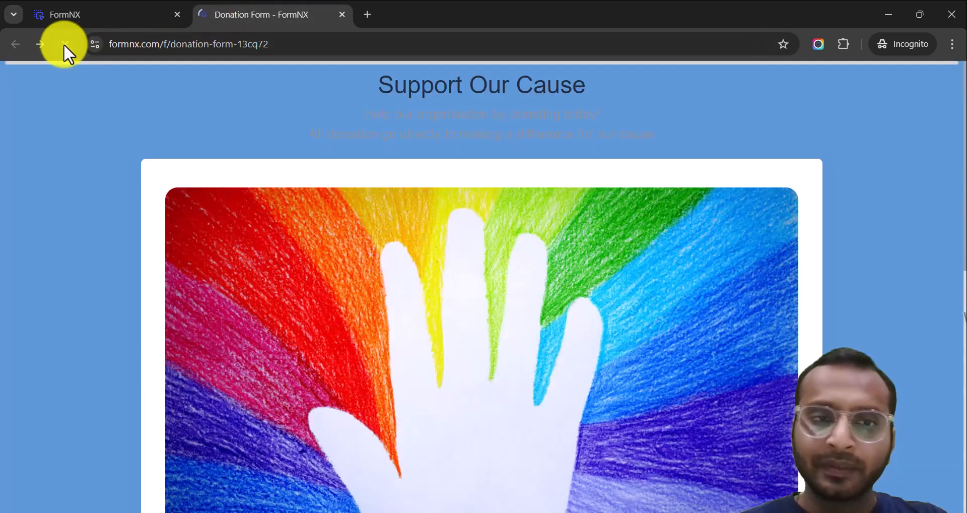
drag(393, 121, 468, 121)
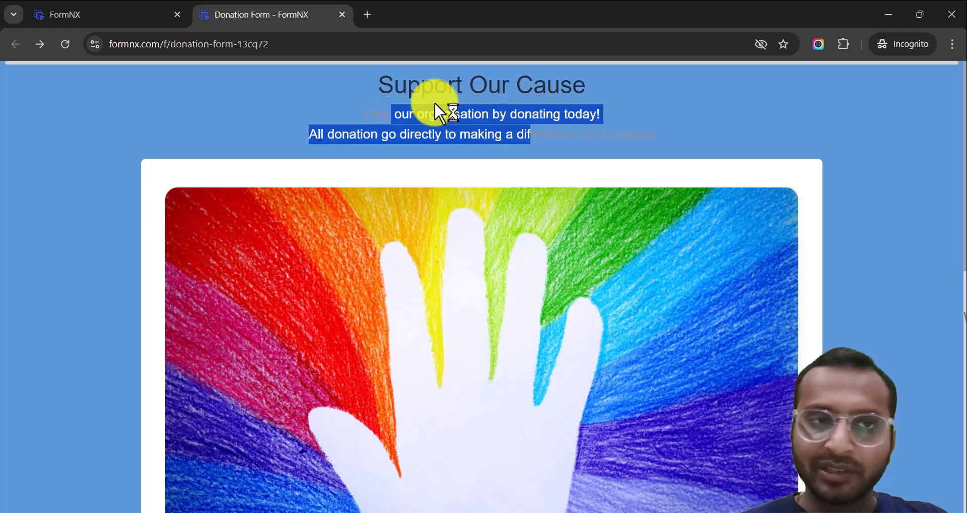
click(132, 11)
click(377, 306)
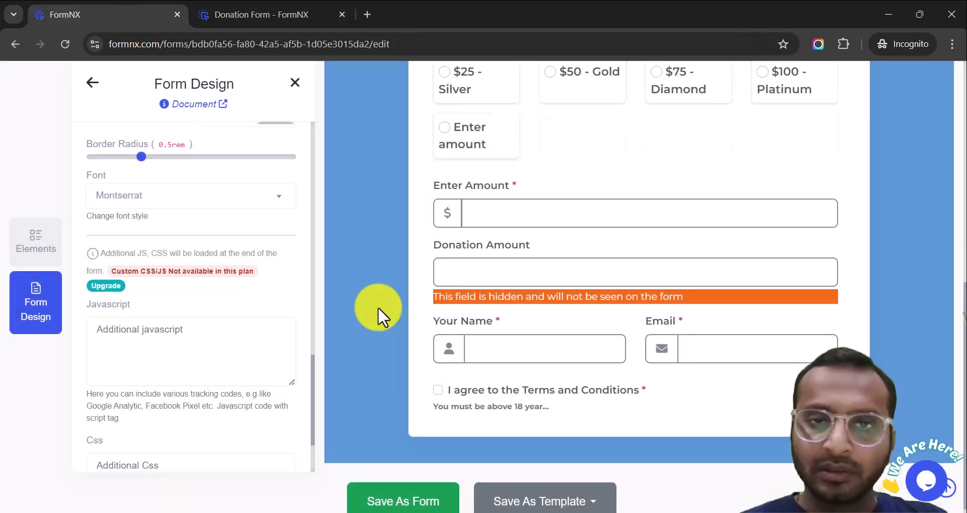
Make the heading block's subtitle text white and save the form
click(584, 169)
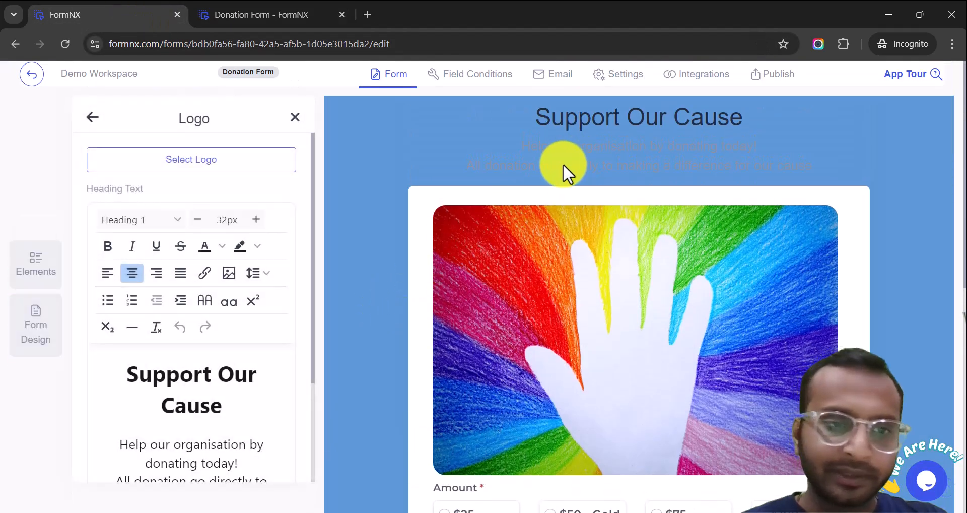
scroll(259, 261, down, 3)
drag(119, 305, 209, 388)
scroll(210, 362, up, 2)
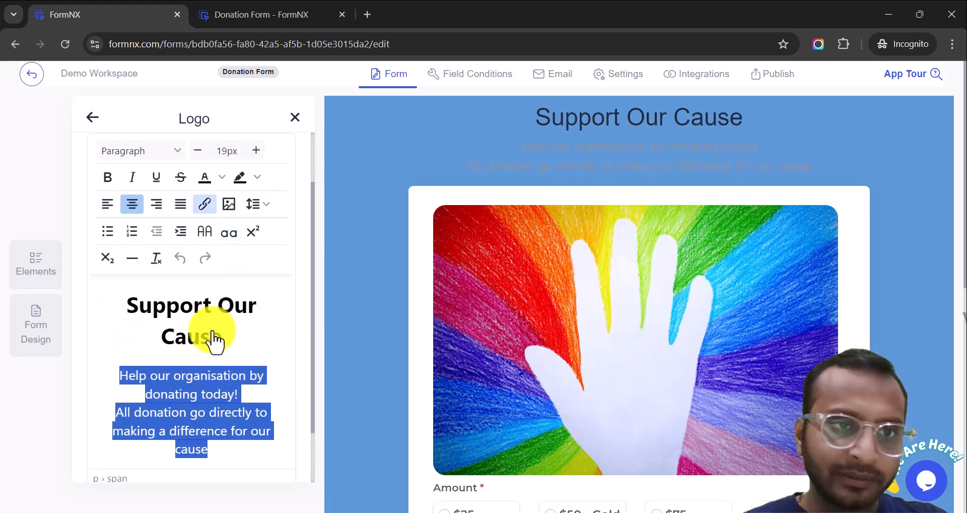
click(220, 180)
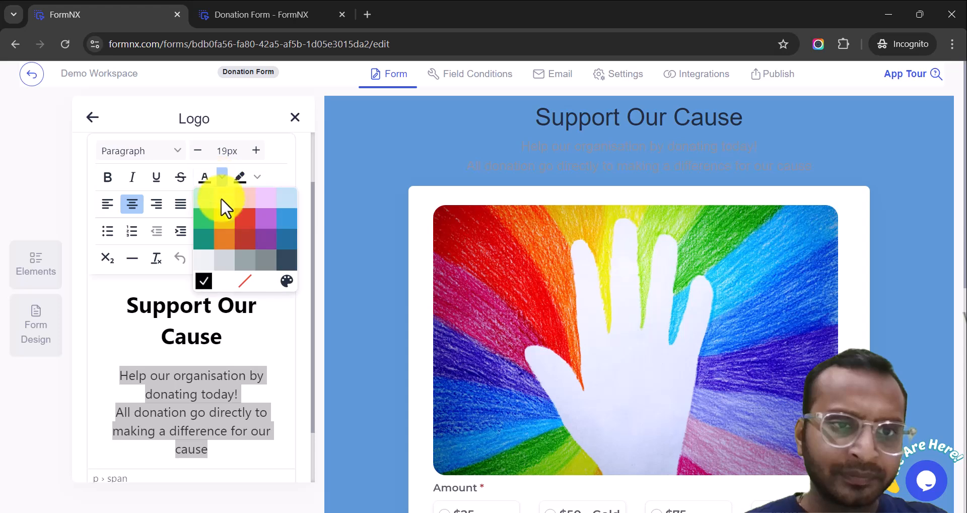
click(223, 283)
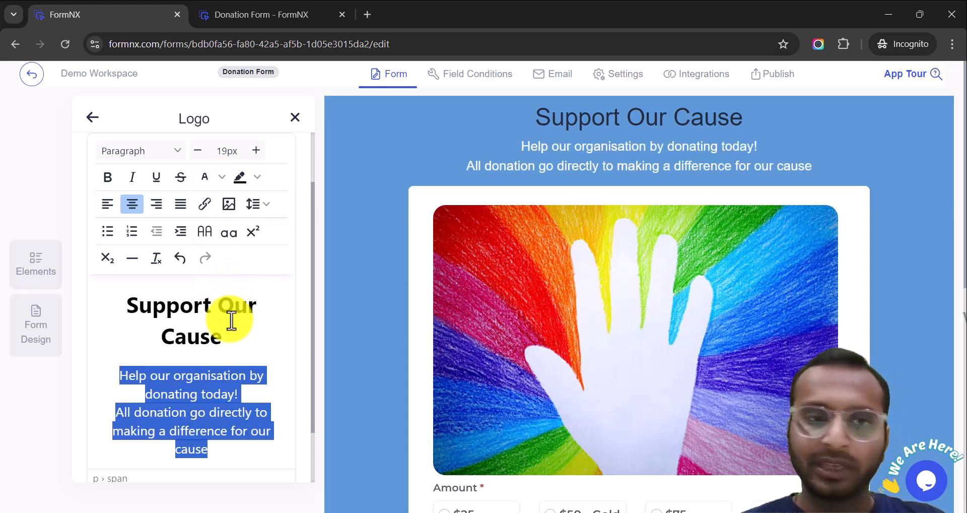
key(BackSpace)
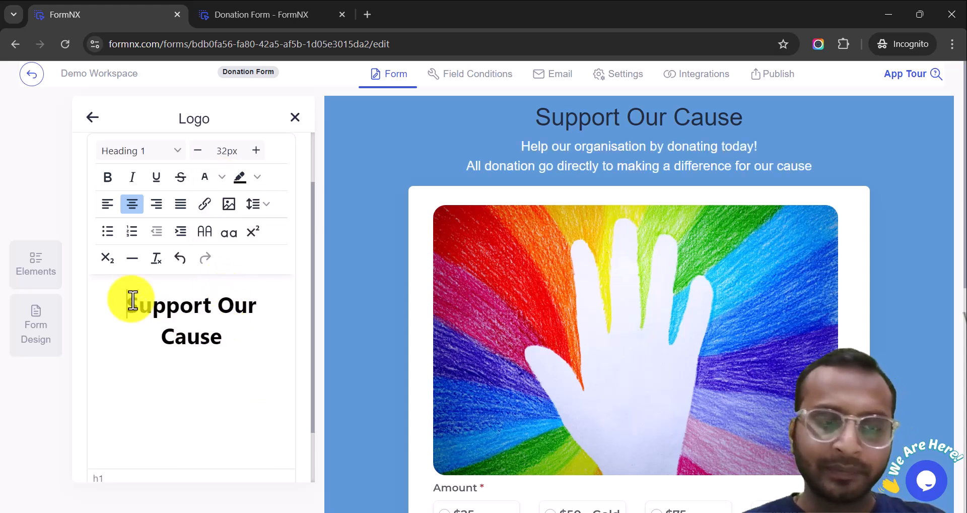
drag(132, 300, 233, 329)
click(276, 324)
scroll(351, 319, down, 5)
scroll(350, 313, down, 2)
click(373, 491)
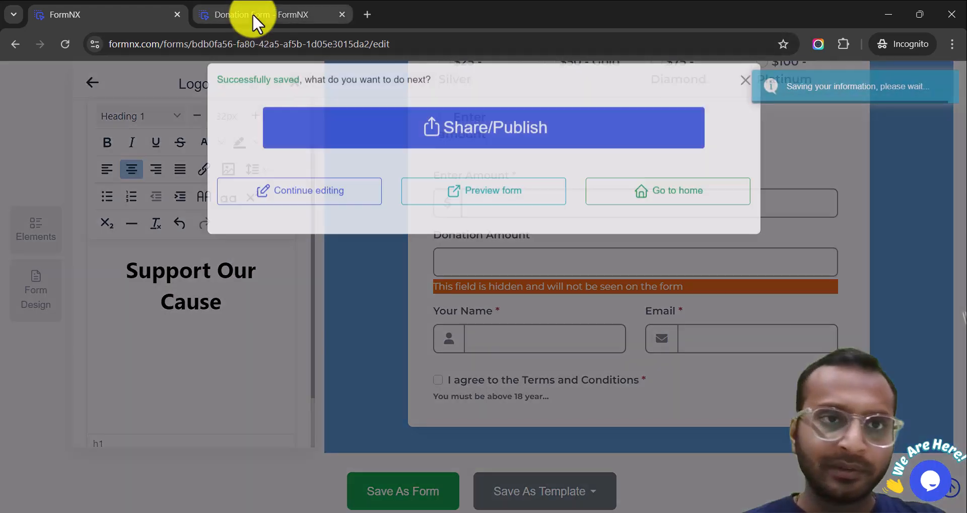
From Share/Publish, copy the Donation Form's direct link and scroll down to its QR code
click(252, 13)
click(153, 11)
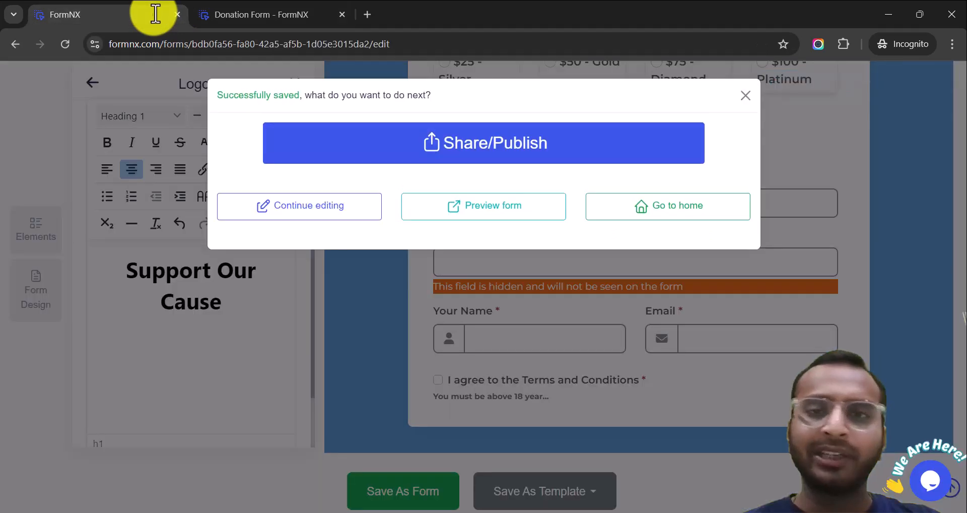
click(485, 145)
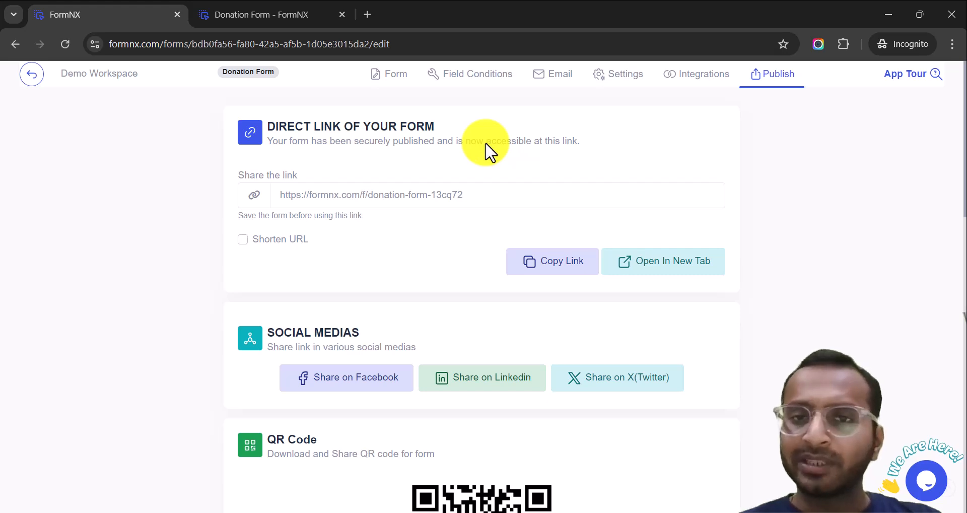
click(565, 265)
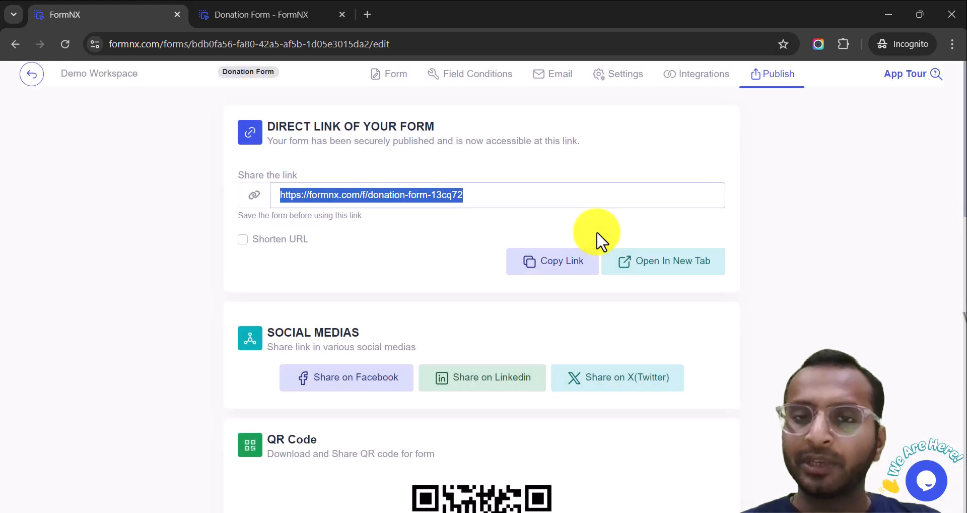
scroll(630, 212, down, 7)
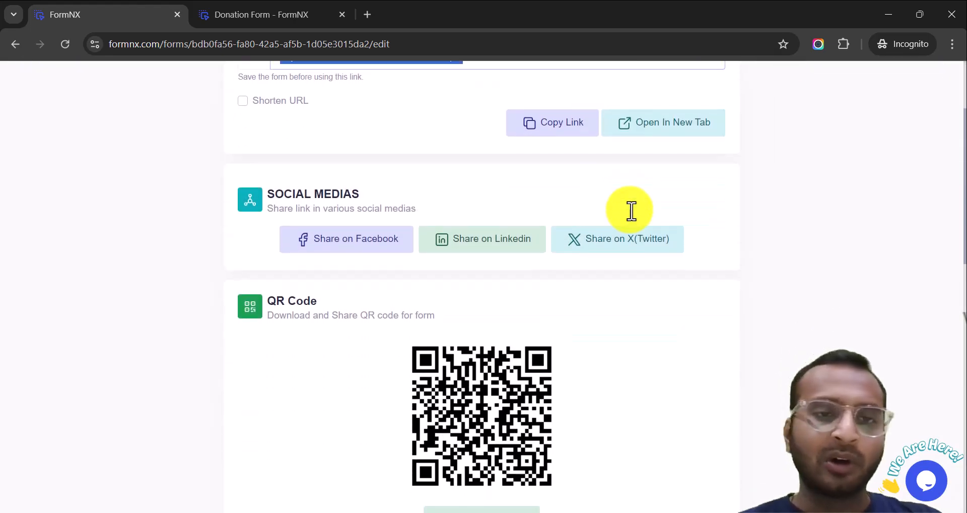
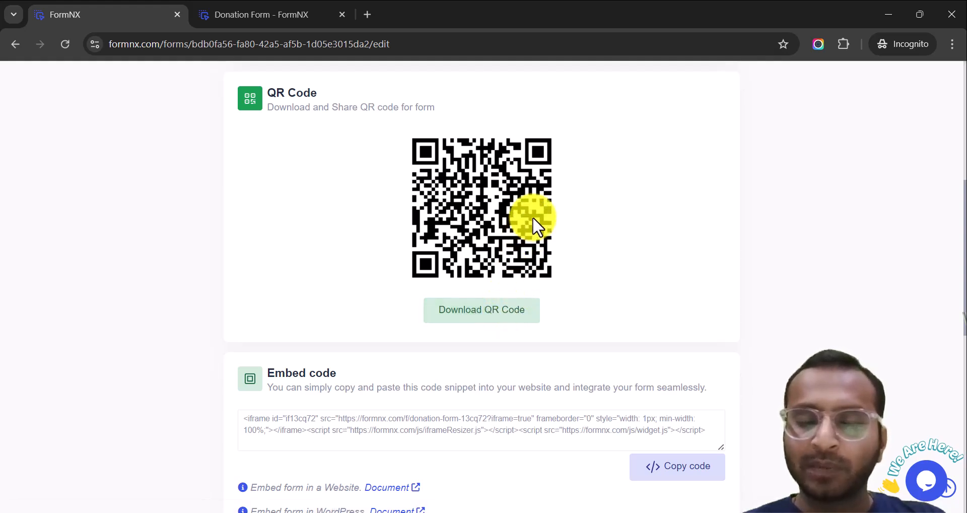
Copy the Donation Form's iframe embed code from the Embed code section
scroll(533, 216, down, 4)
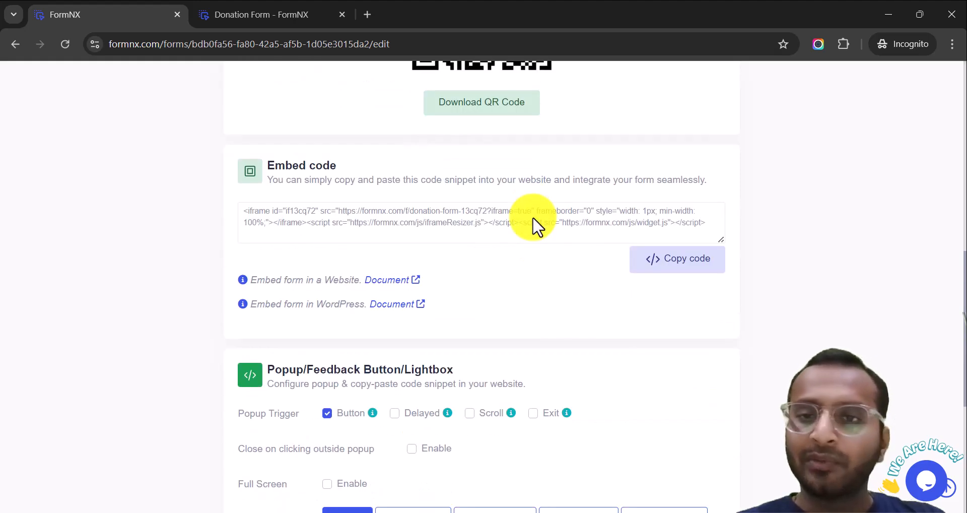
click(681, 272)
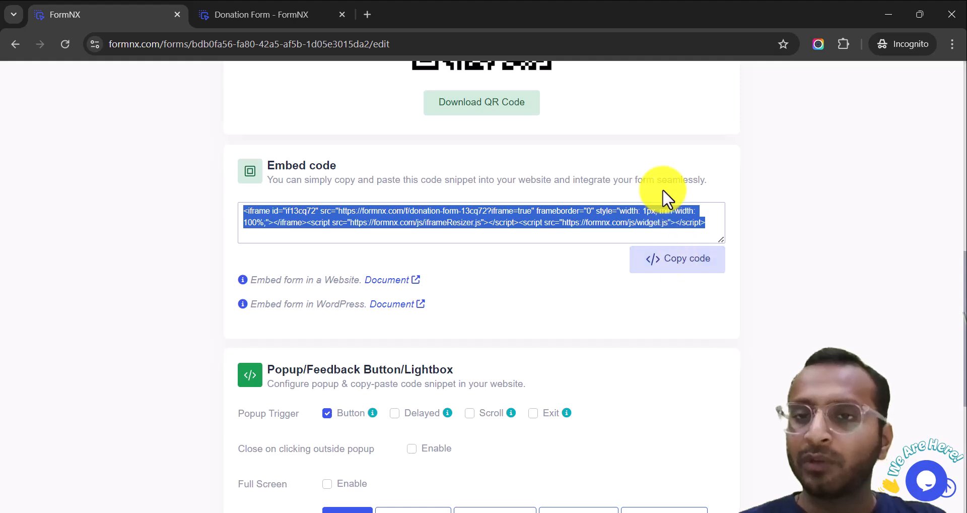
scroll(653, 219, down, 4)
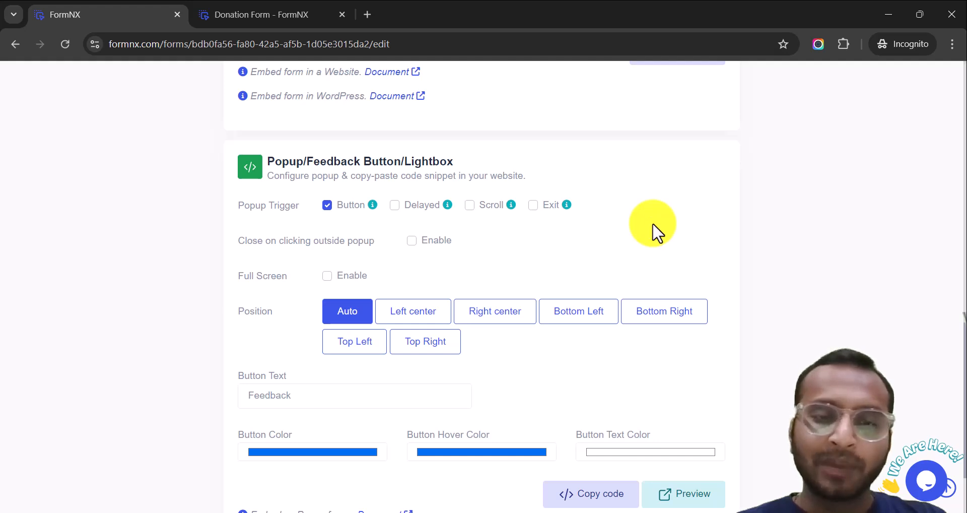
scroll(672, 232, down, 2)
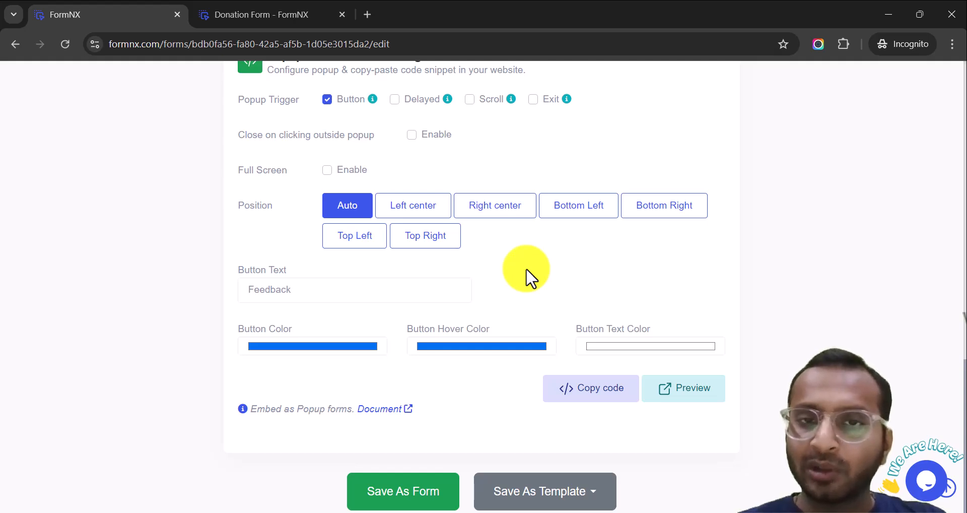
scroll(529, 277, up, 4)
scroll(529, 276, down, 4)
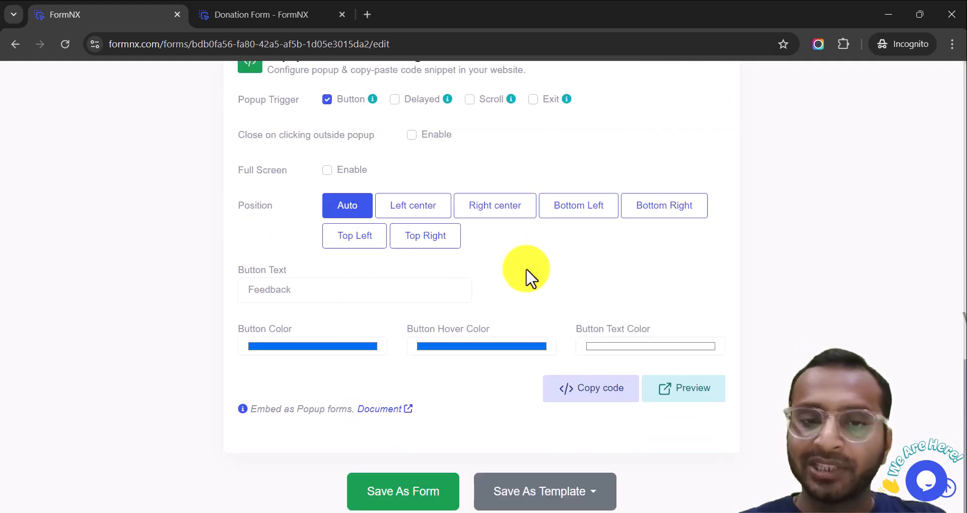
click(689, 395)
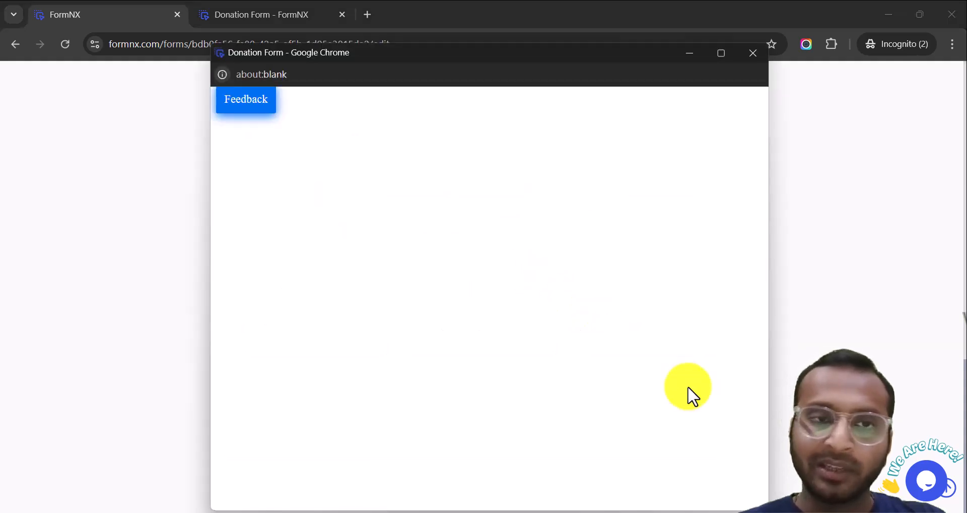
Relabel the popup button from Feedback to 'Donate us' and anchor it at Bottom Right
click(753, 53)
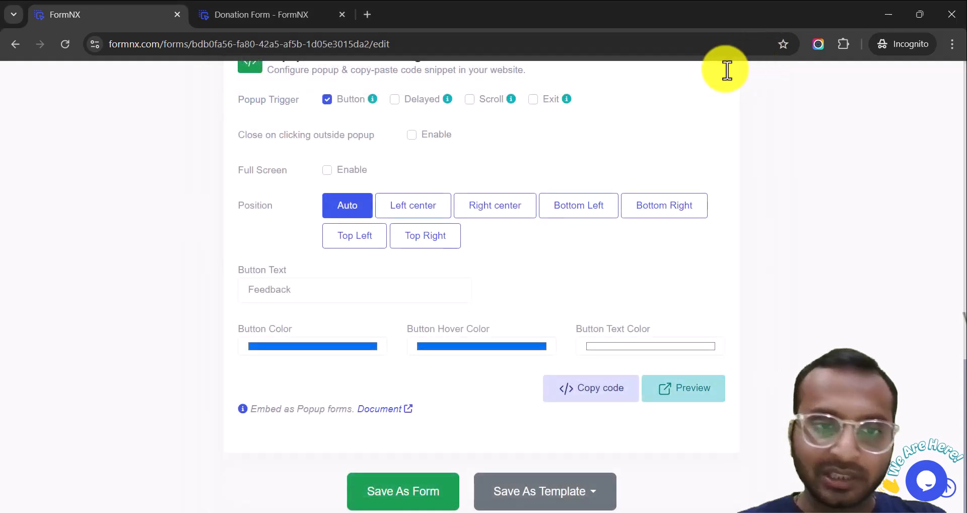
click(334, 289)
key(ctrl+a)
text(Donat)
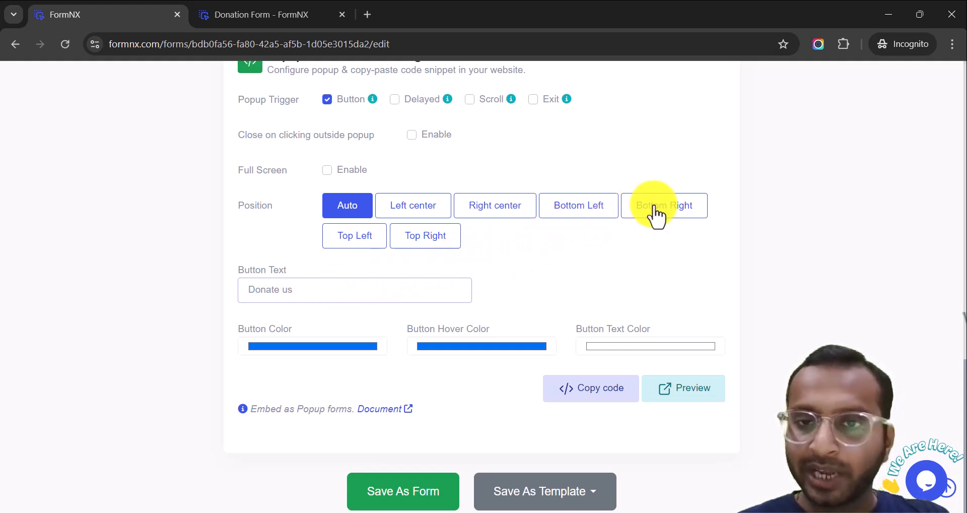
click(574, 211)
click(673, 214)
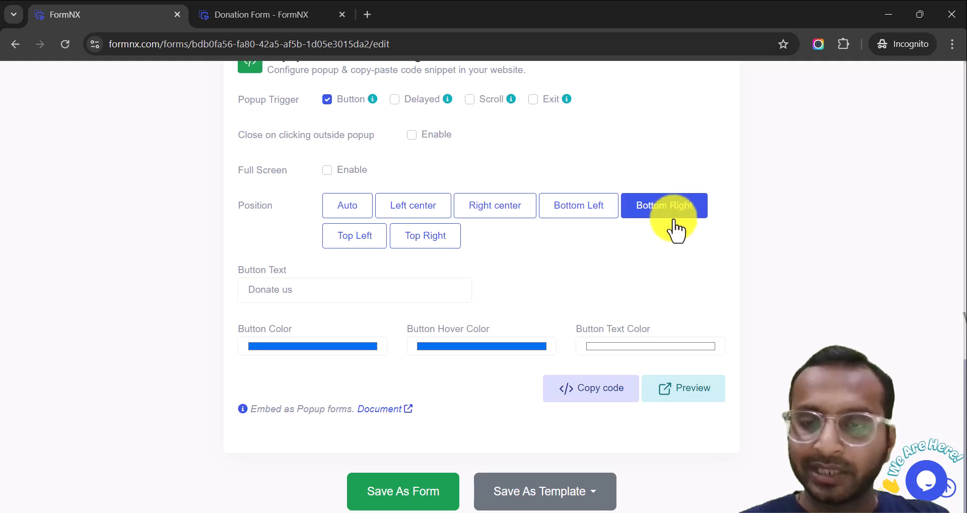
Preview the Donate us button, test that it opens the donation form, then copy the popup code
click(685, 392)
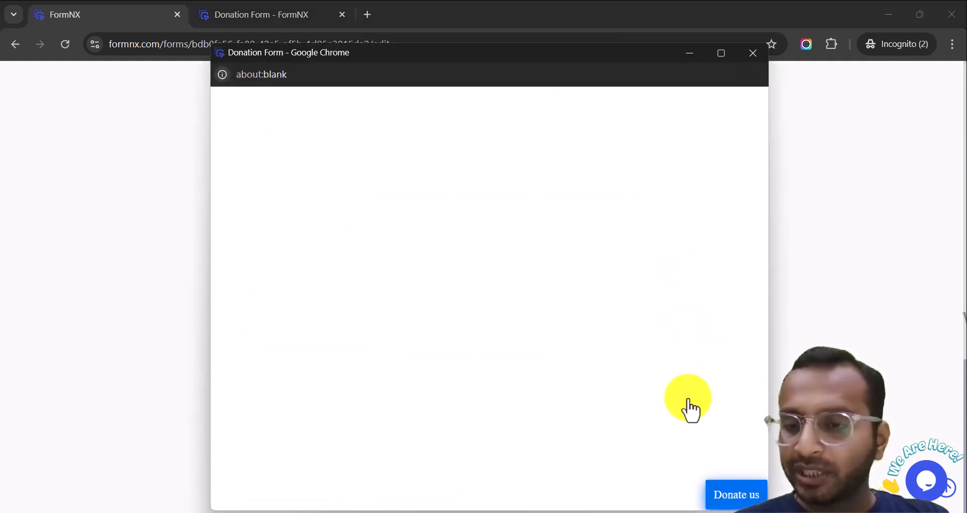
click(730, 493)
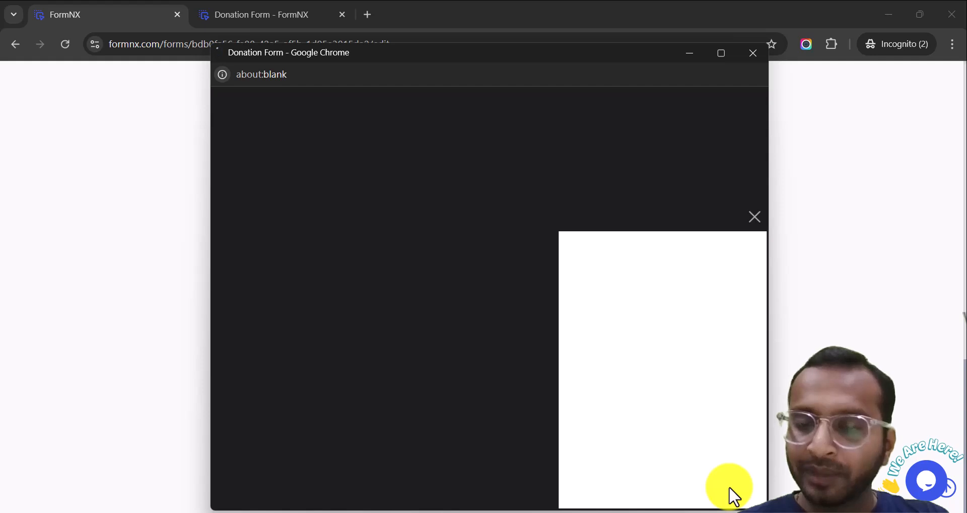
click(754, 217)
click(753, 53)
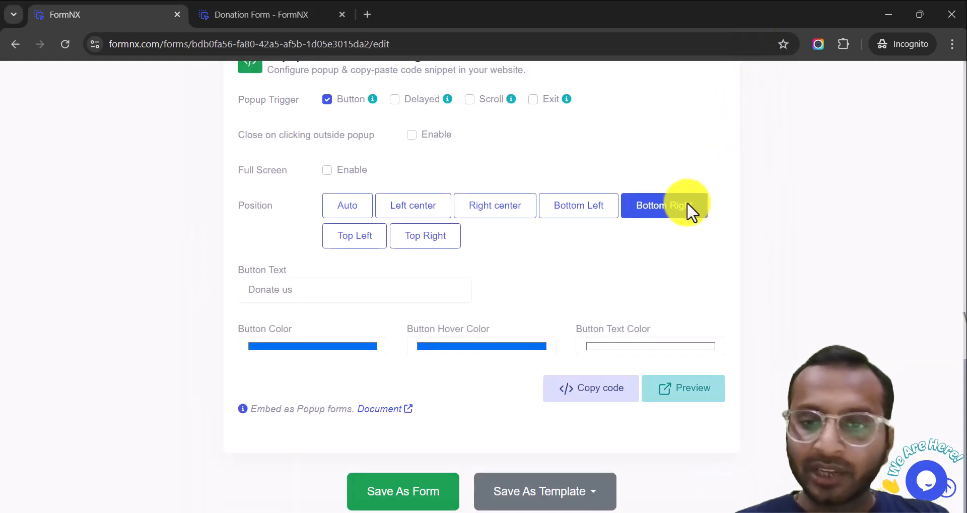
click(607, 389)
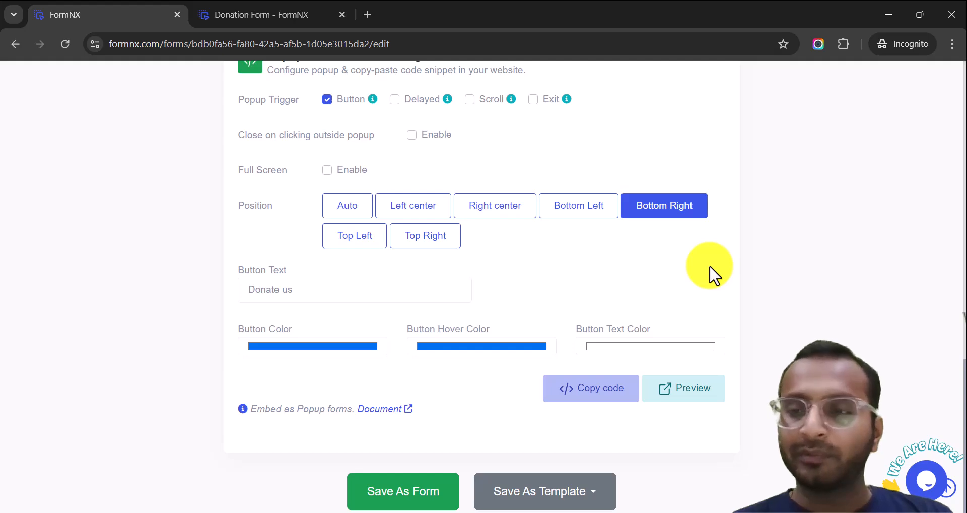
scroll(713, 274, up, 15)
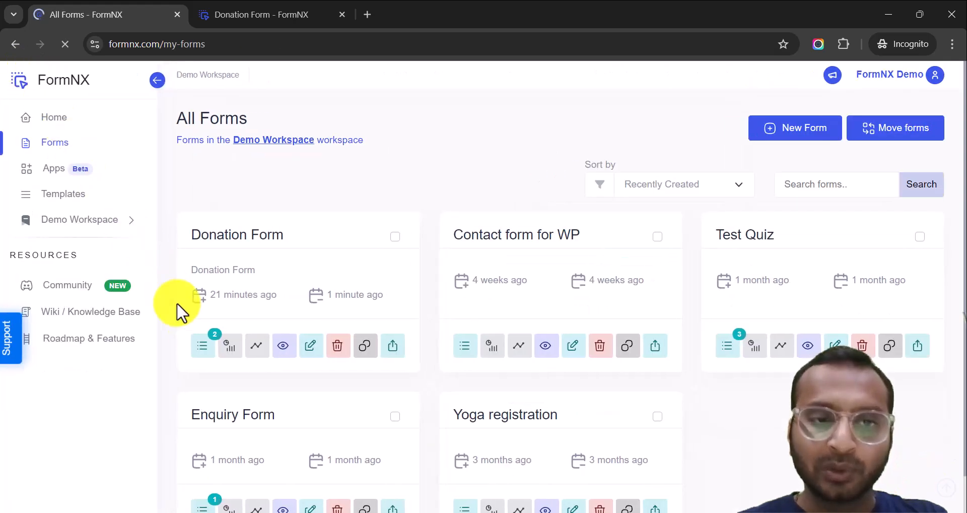
Open the Donation Form's submissions and review the two entries' times and USD 200 and USD 25 amounts
click(202, 346)
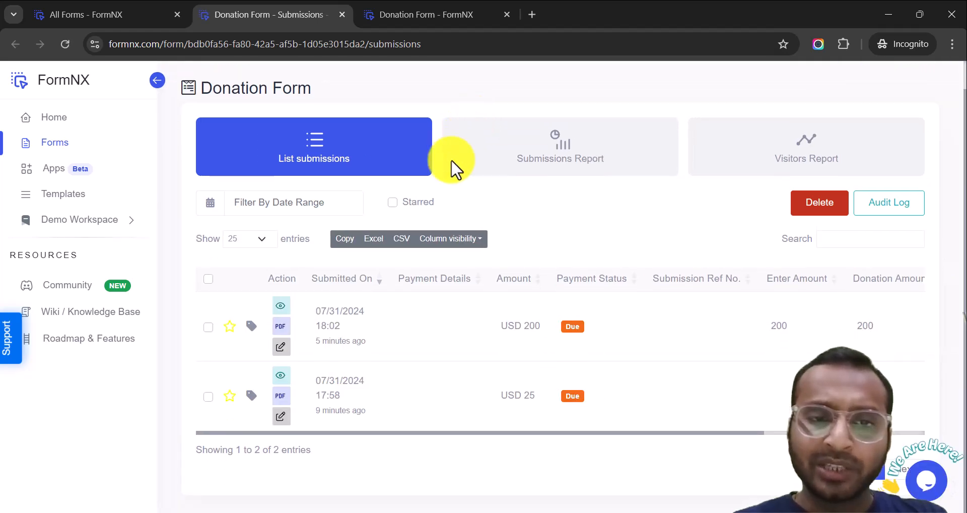
drag(316, 410, 374, 409)
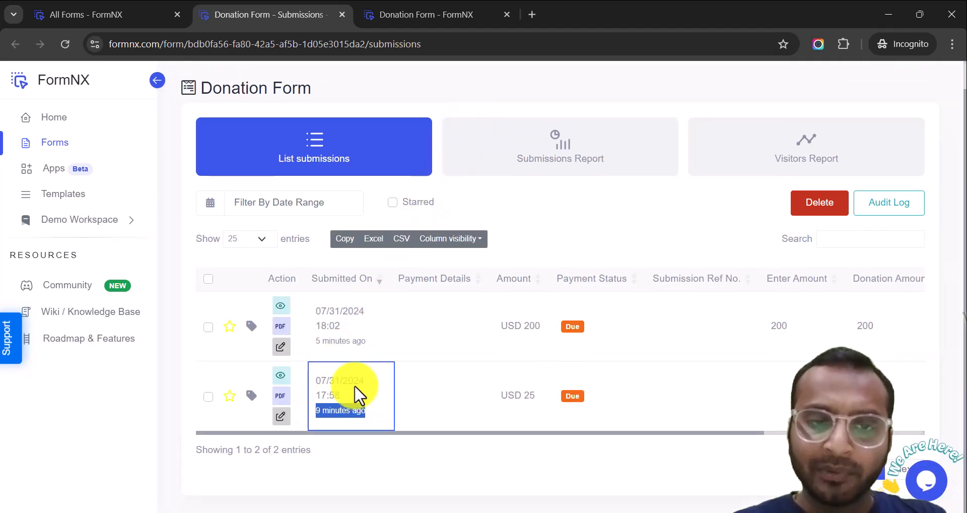
drag(317, 340, 405, 349)
click(524, 327)
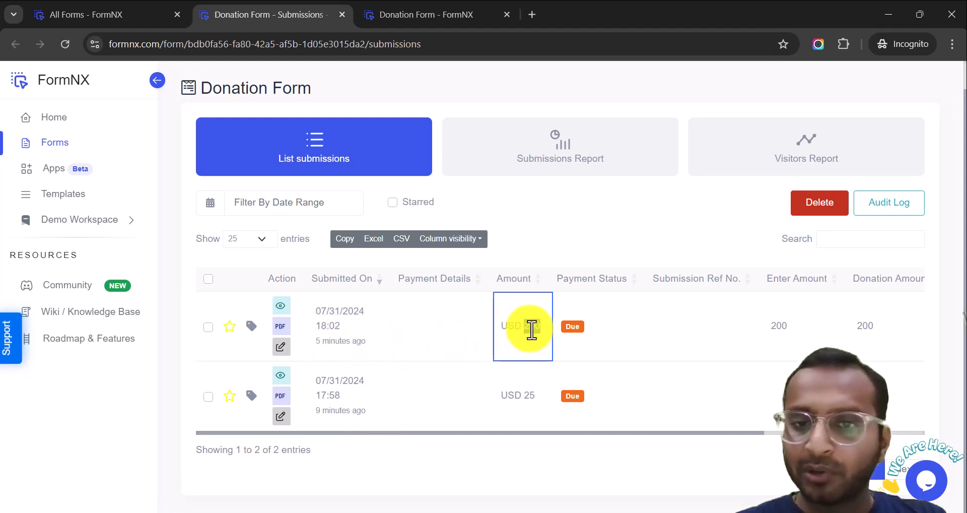
triple_click(524, 327)
click(524, 394)
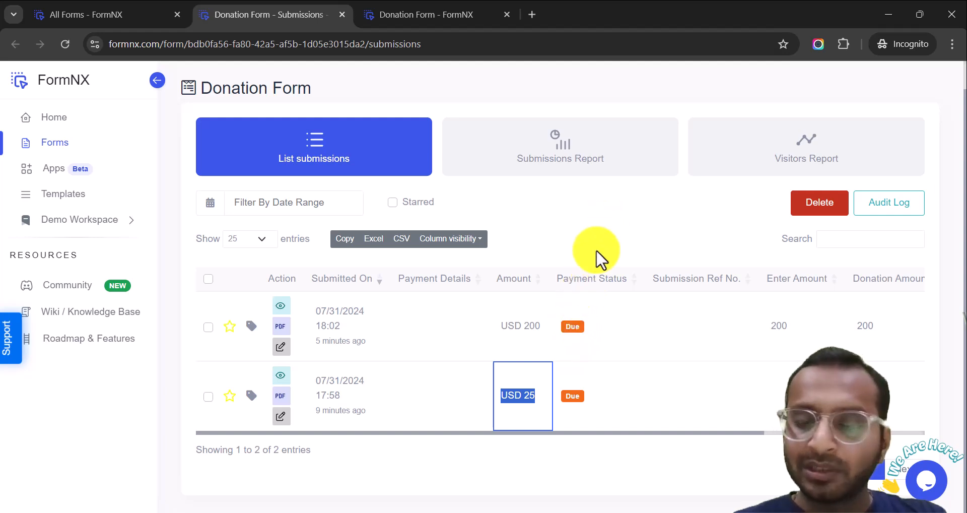
Note the Due payment status on the donations, then return to All Forms
double_click(576, 325)
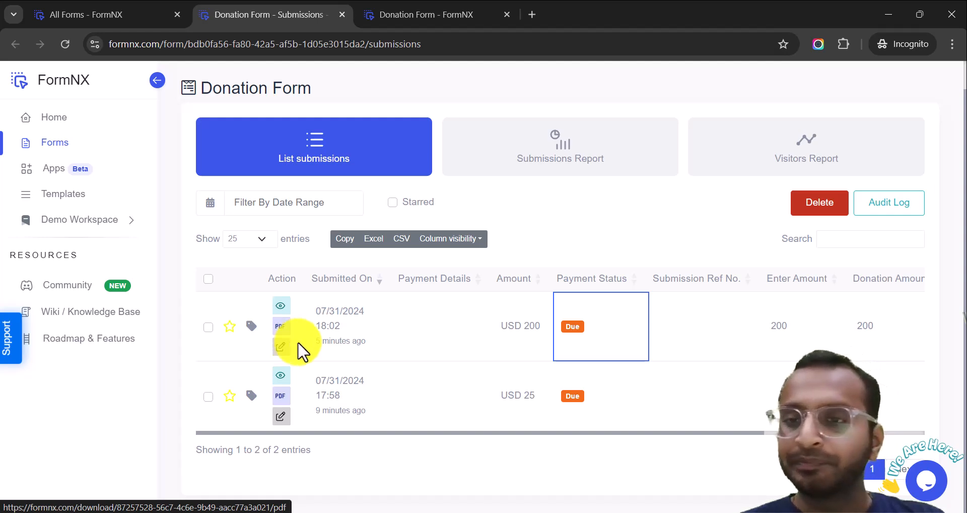
drag(711, 432, 647, 438)
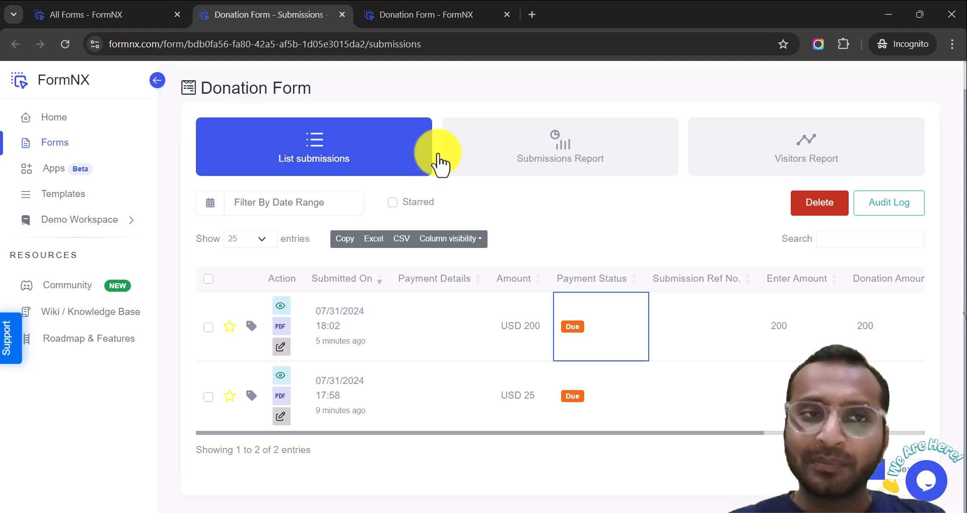
click(134, 16)
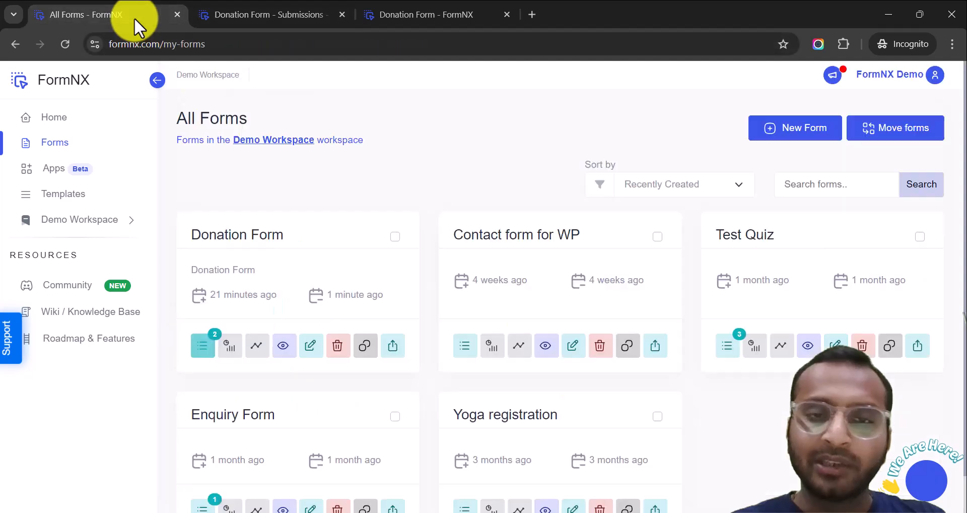
click(292, 18)
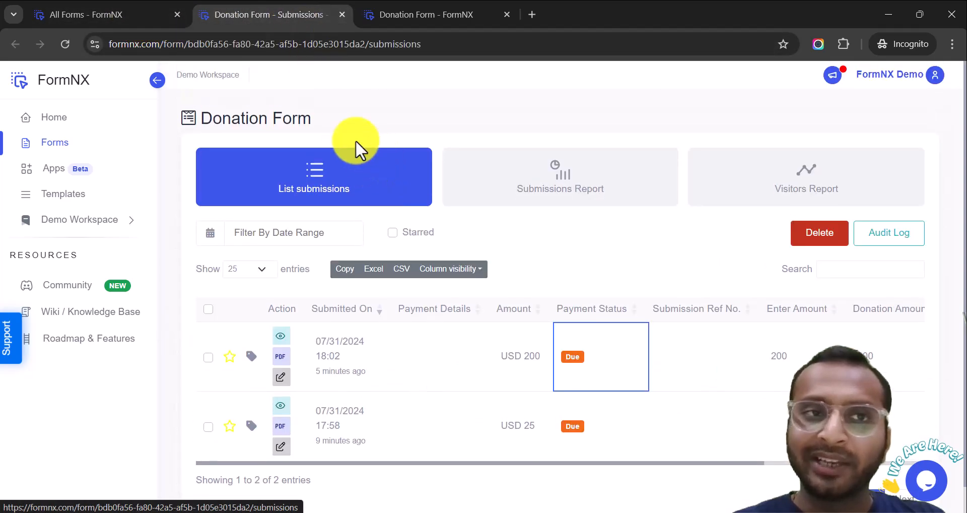
click(141, 19)
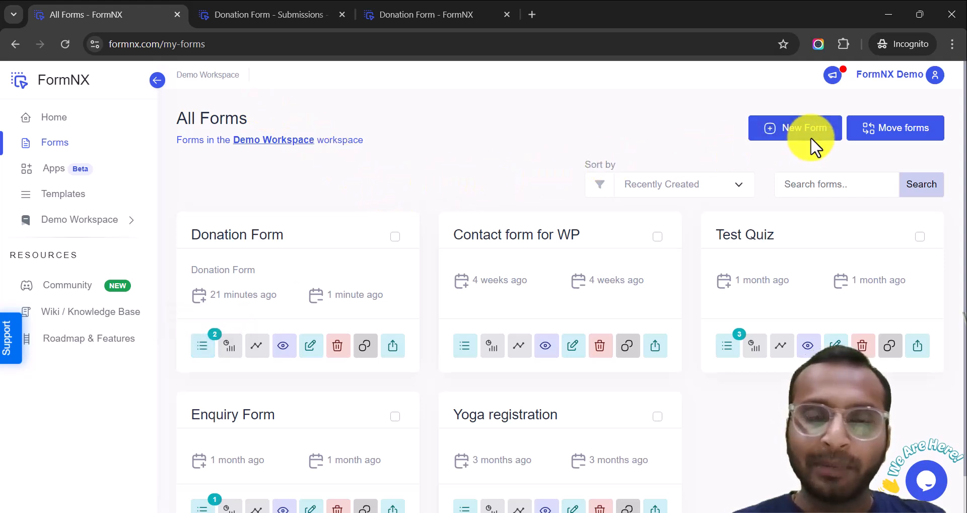
click(787, 127)
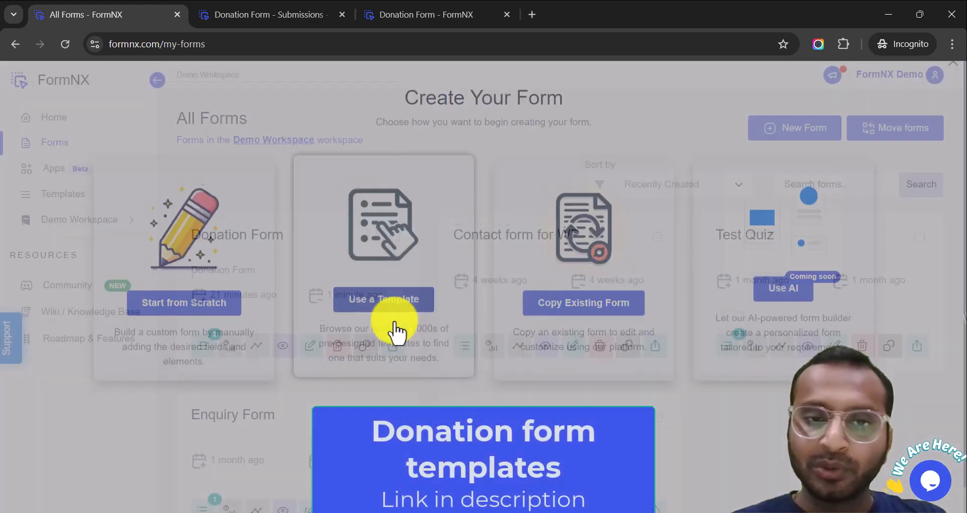
click(395, 331)
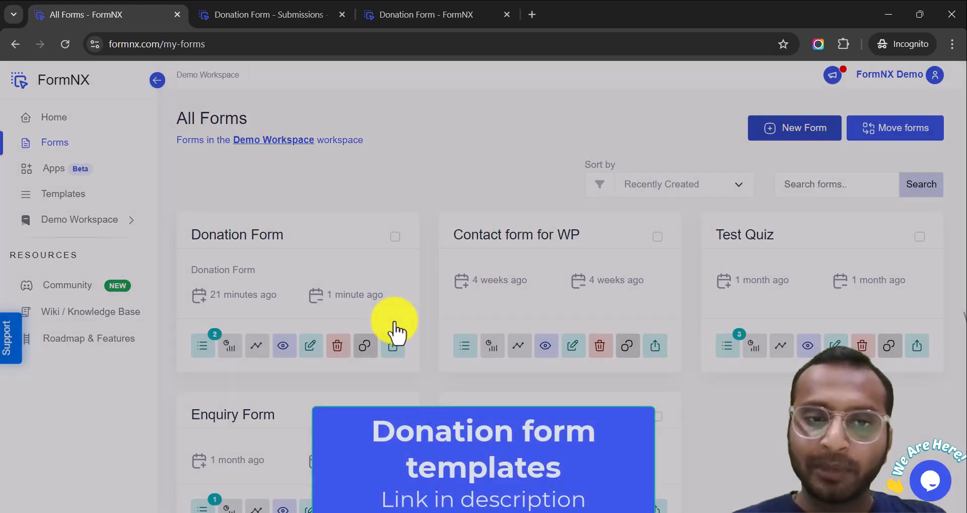
click(395, 325)
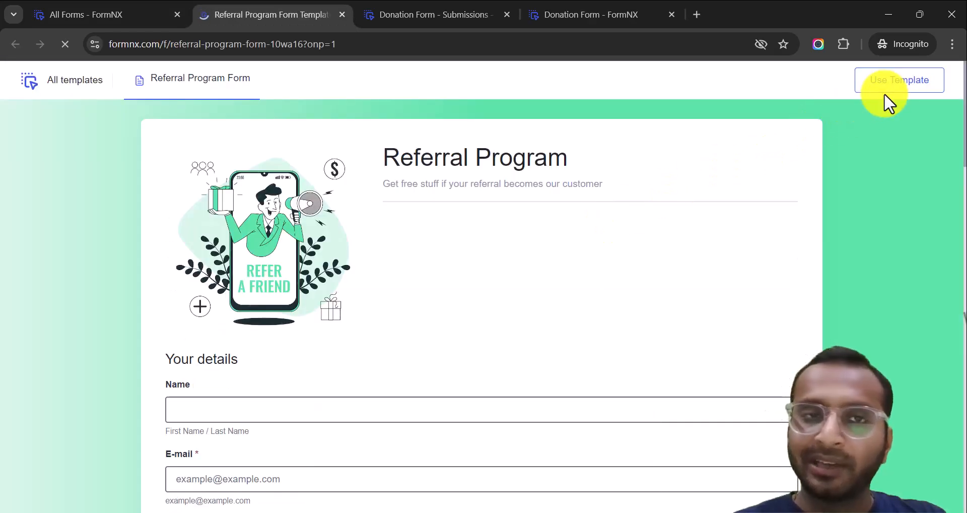
click(342, 15)
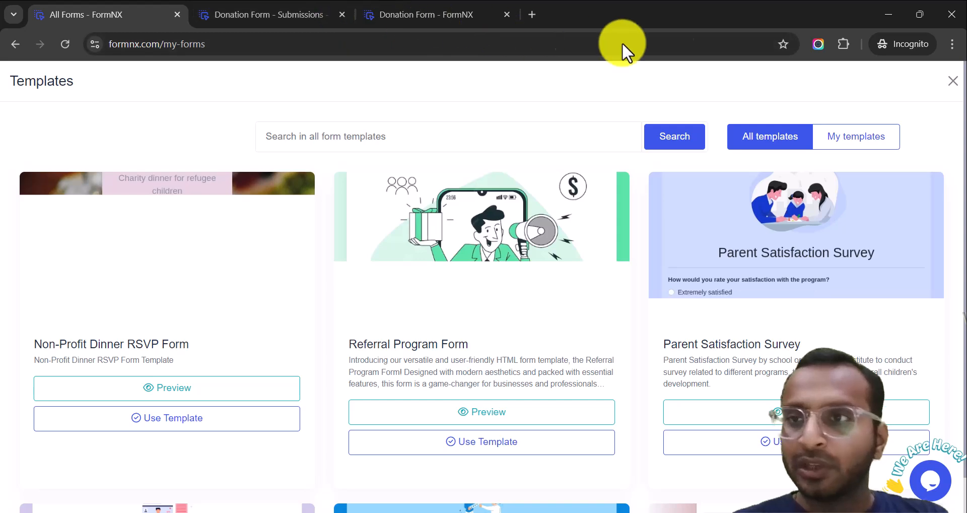
click(953, 80)
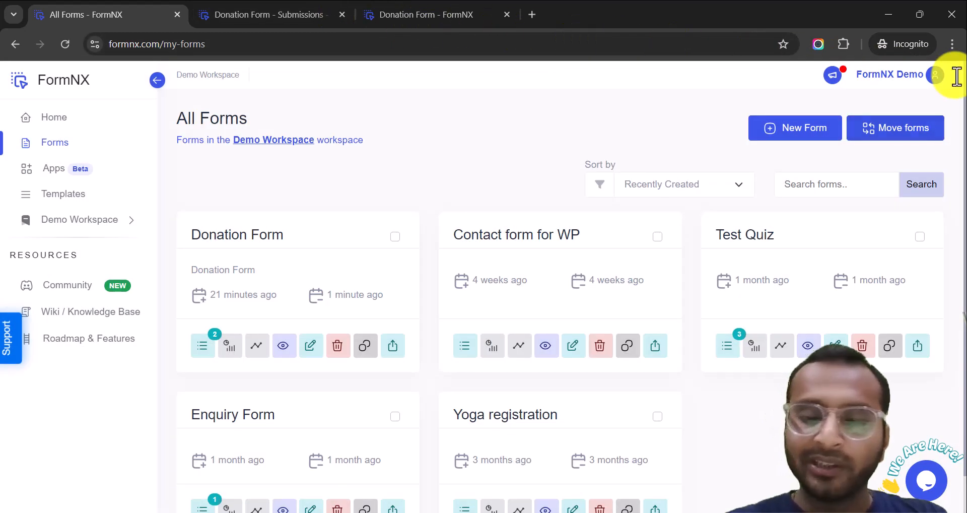